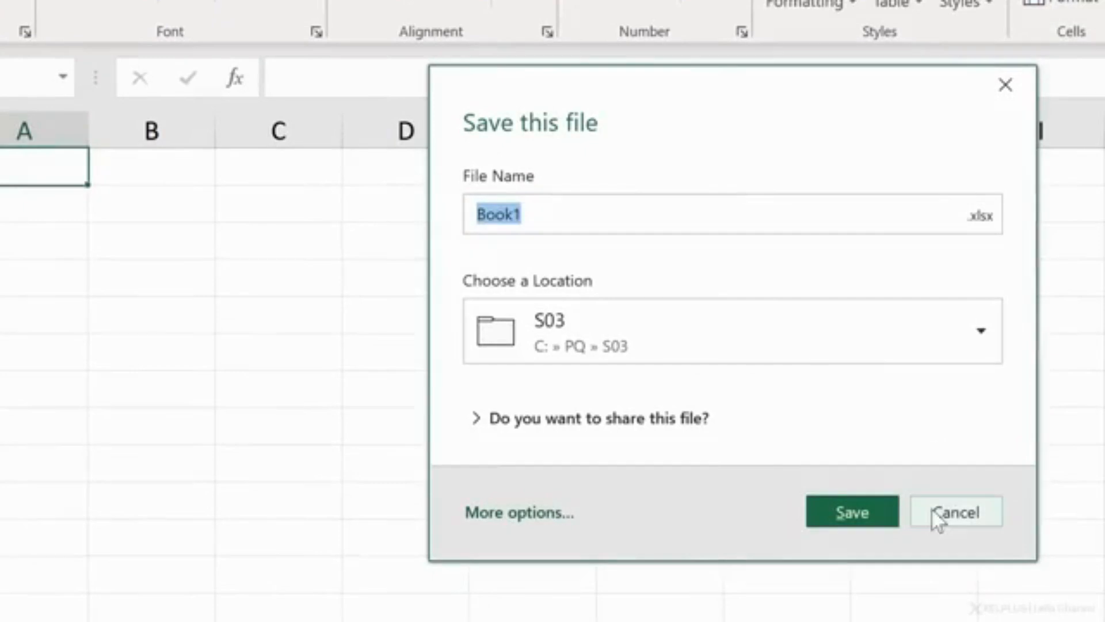
pyautogui.click(948, 519)
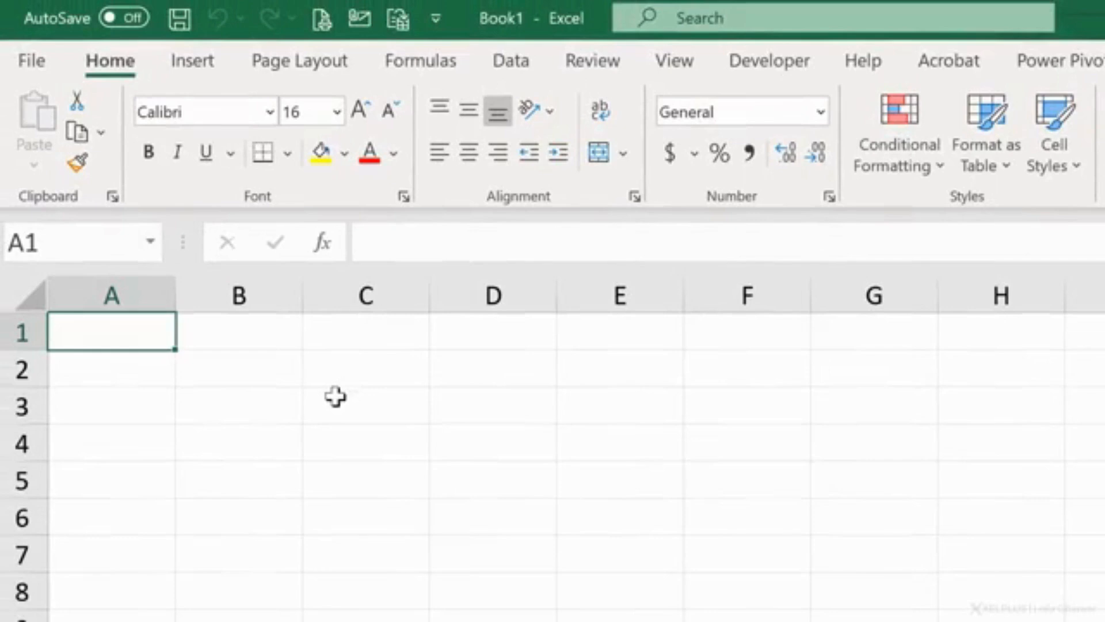
pyautogui.hotkey('ctrl', 's')
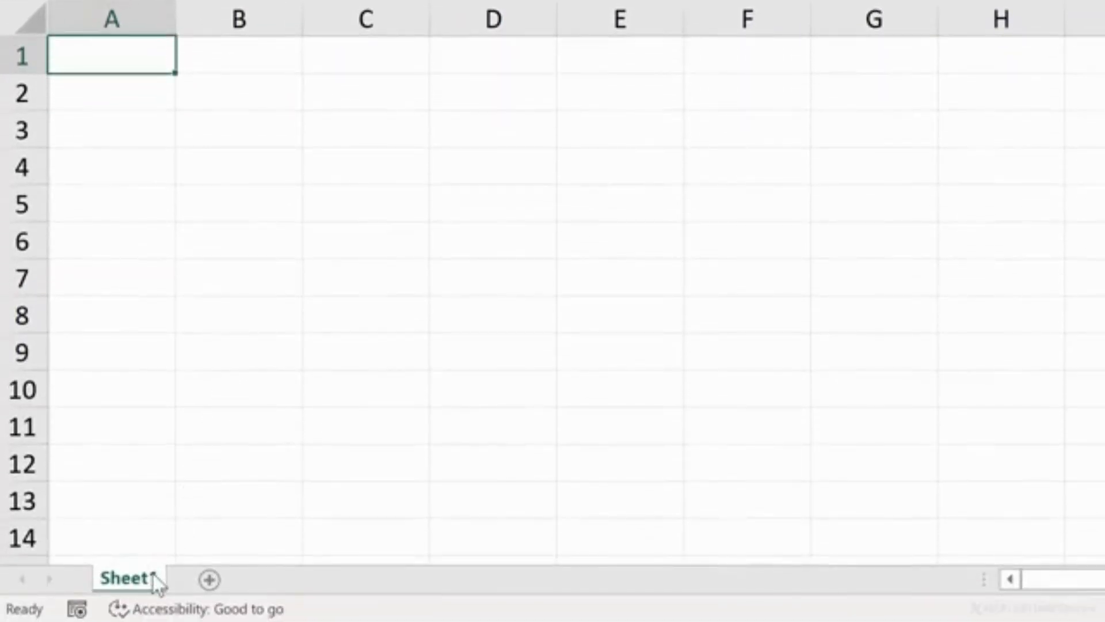
# Step: Add a new worksheet named "Data" and return to Sheet1
pyautogui.click(211, 579)
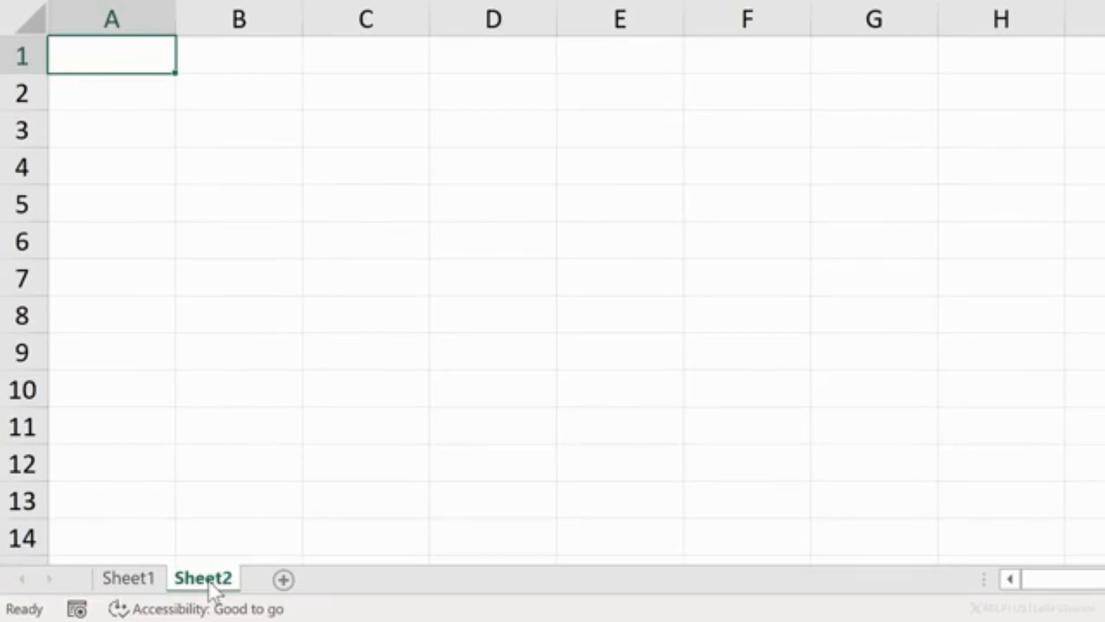
pyautogui.doubleClick(209, 580)
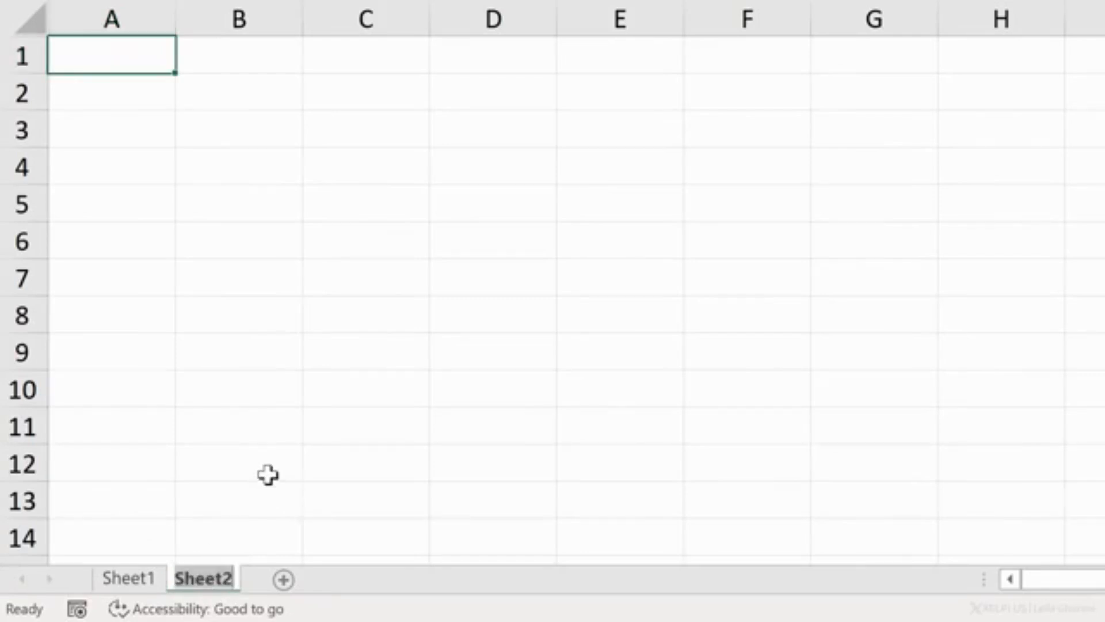
pyautogui.write('Data')
pyautogui.press('Return')
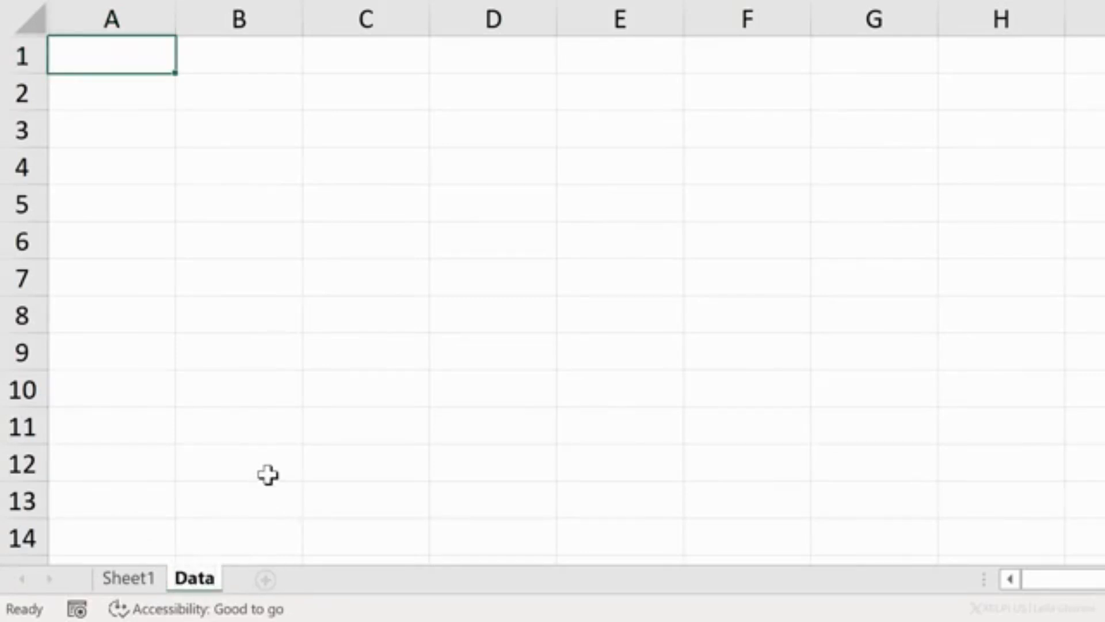
pyautogui.click(136, 579)
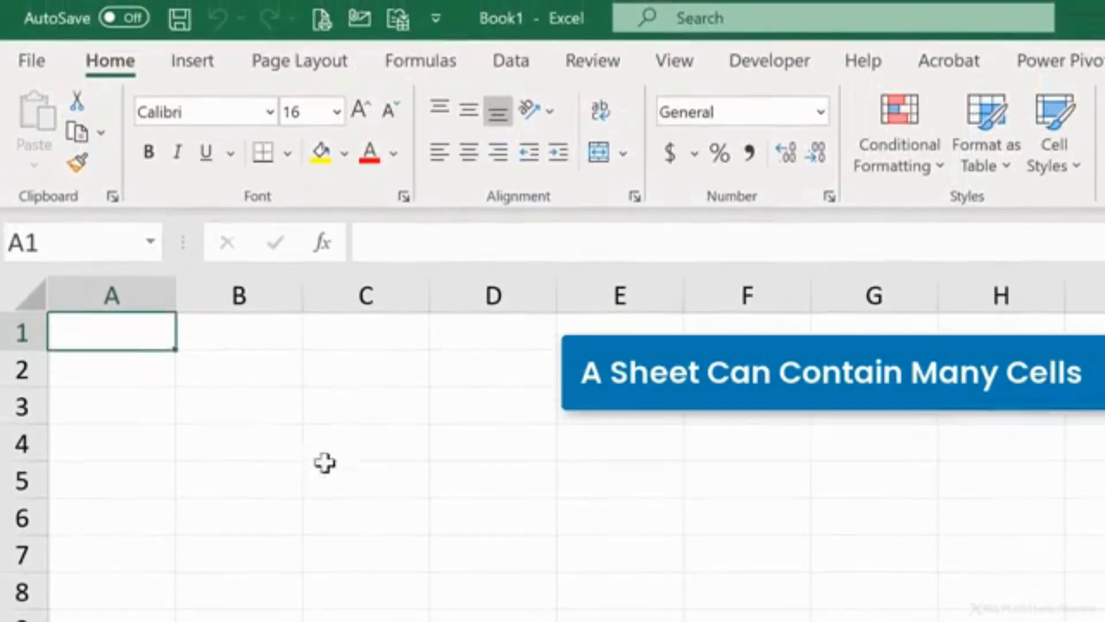
# Step: Enter the number 205 in cell D4
pyautogui.click(460, 253)
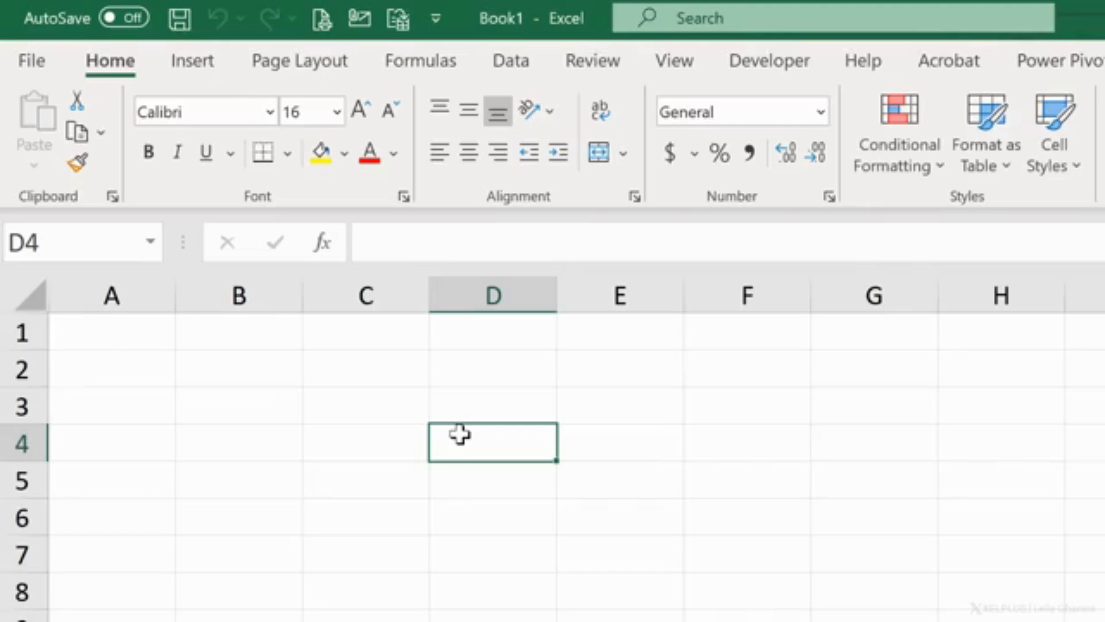
pyautogui.write('205')
pyautogui.press('Return')
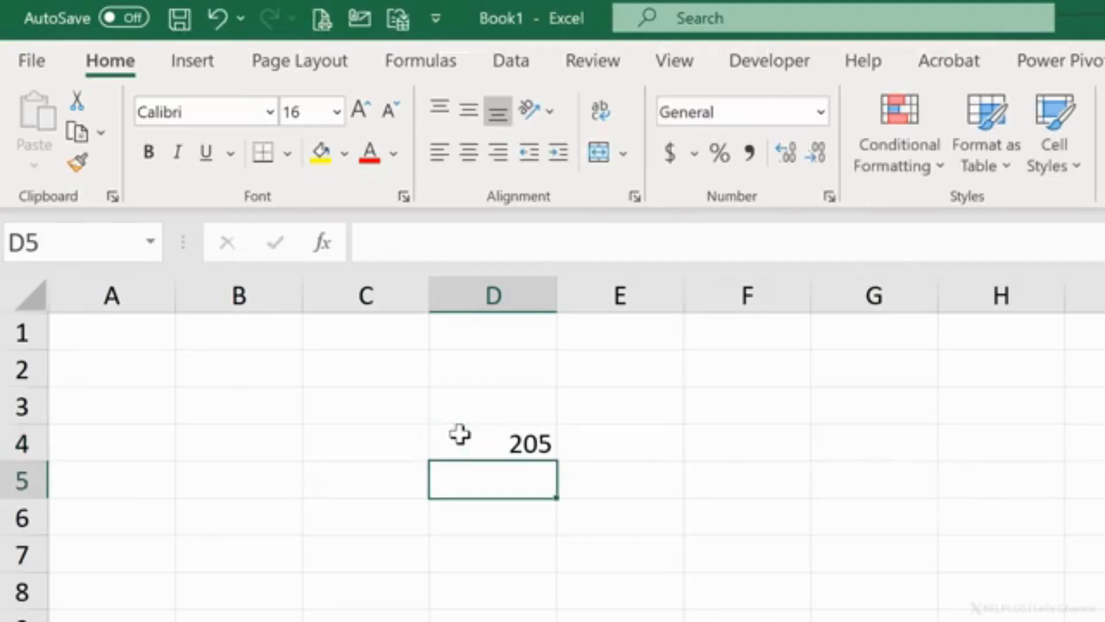
# Step: Replace the content of cell D4 with "Hi there" and compare the formula bar contents for cells D4 and C4
pyautogui.click(460, 435)
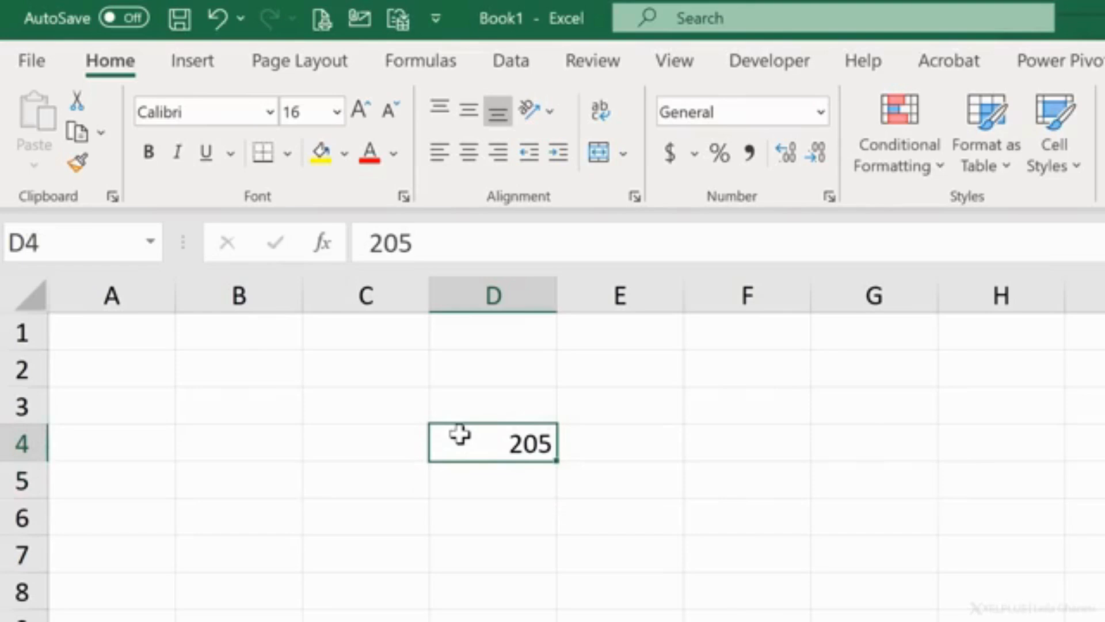
pyautogui.write('Hi')
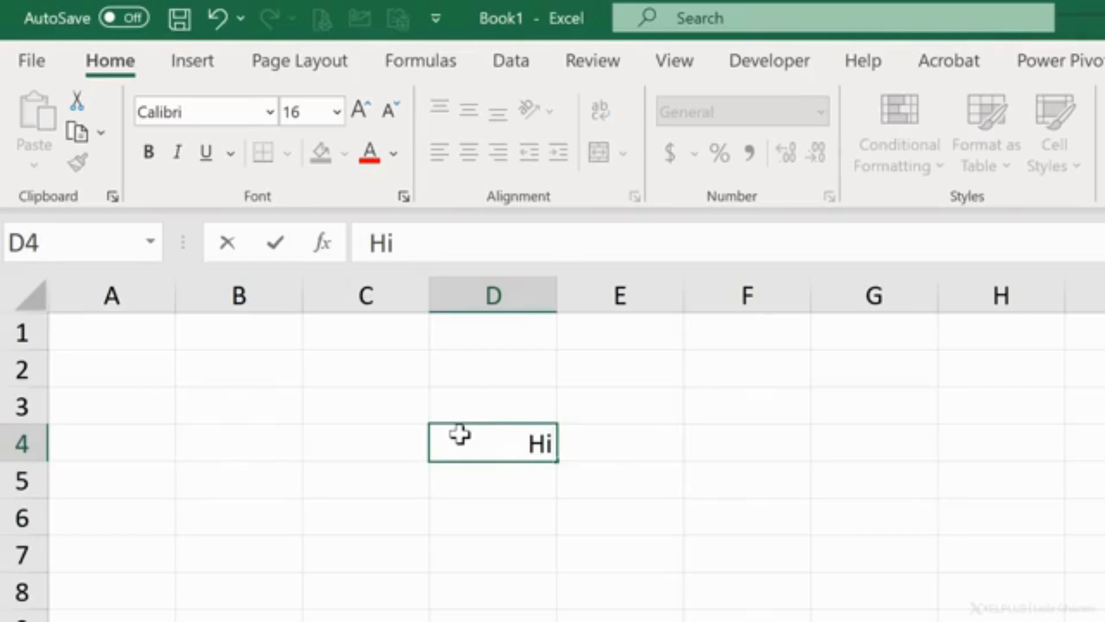
pyautogui.write(' there')
pyautogui.press('Return')
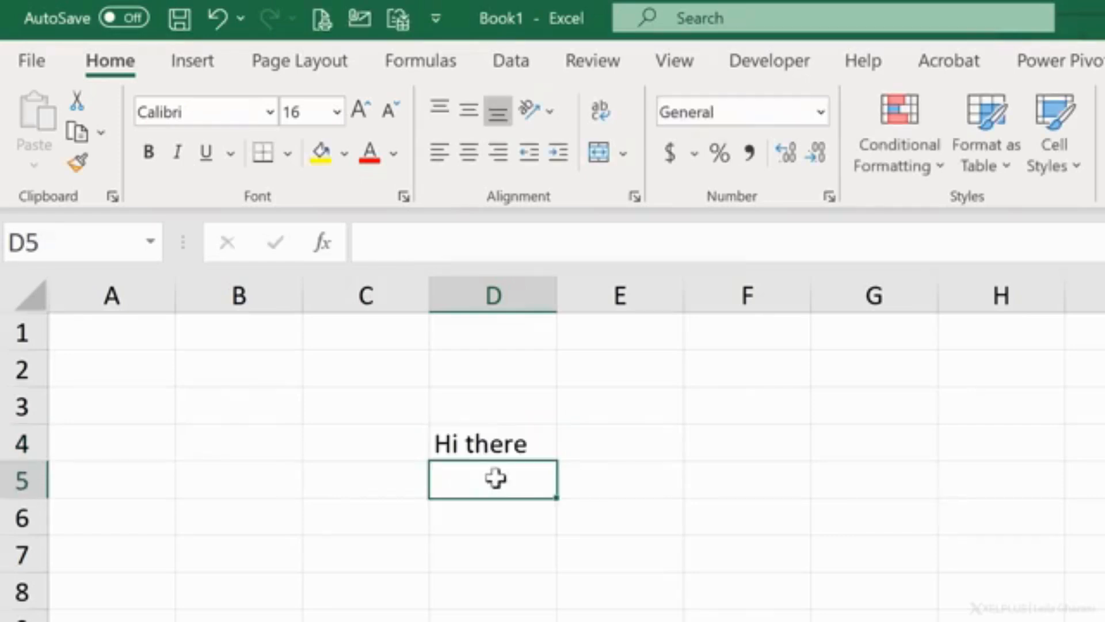
pyautogui.click(506, 443)
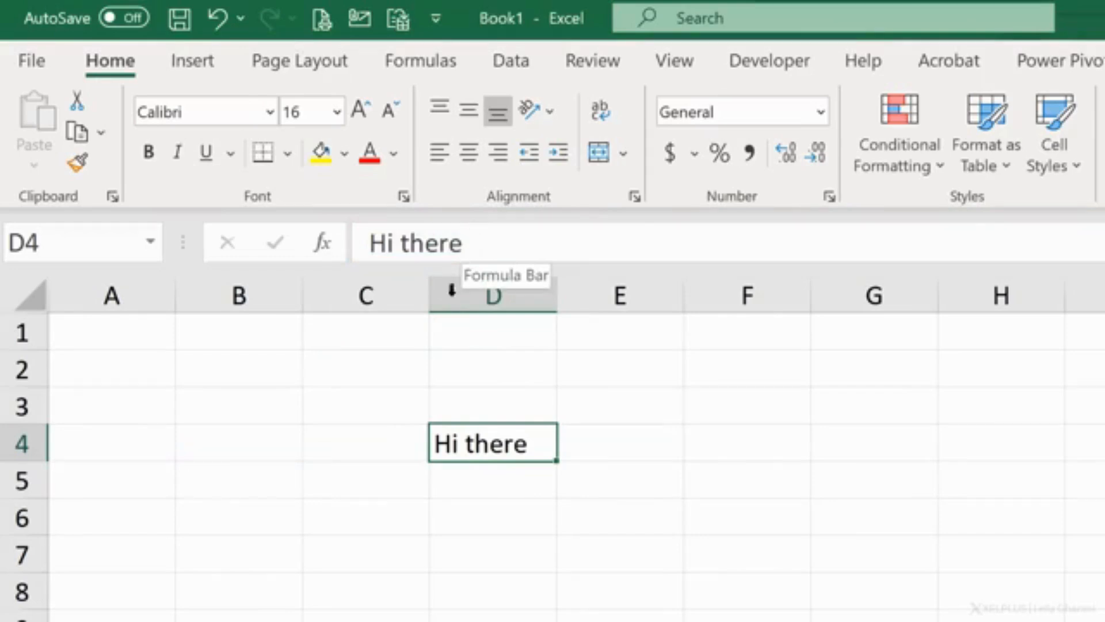
pyautogui.click(390, 451)
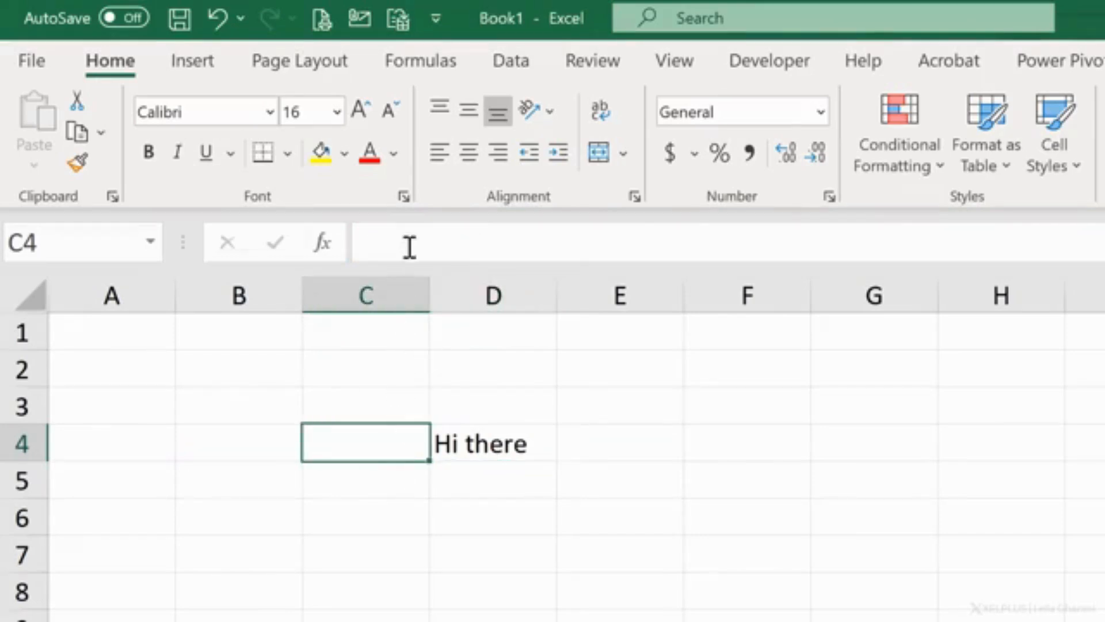
pyautogui.click(496, 445)
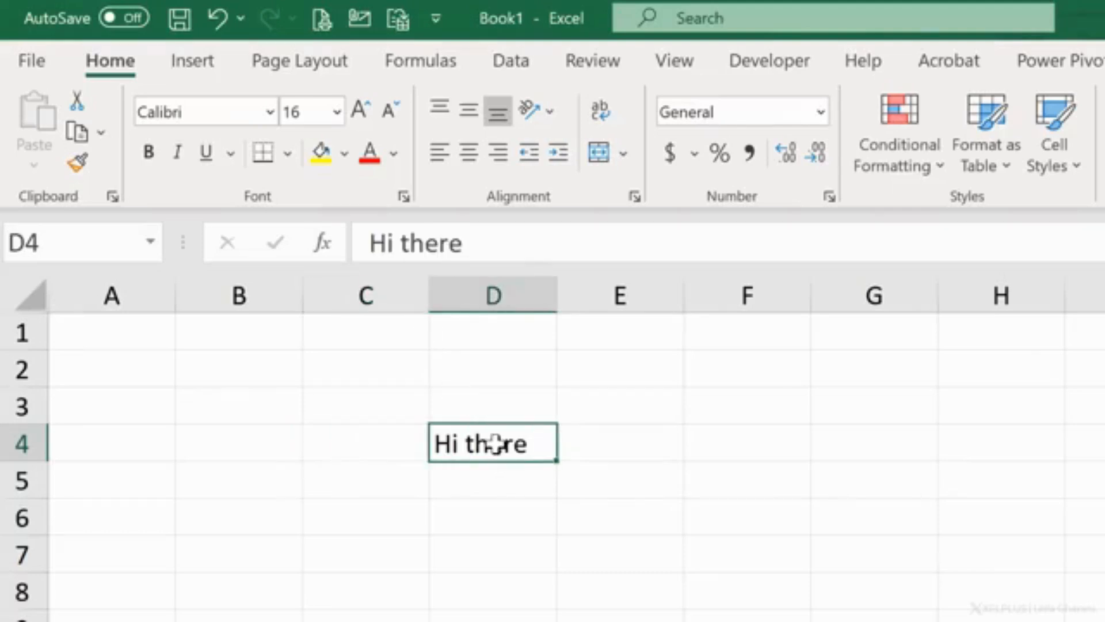
# Step: Enter the formula =D4 in cell F4 and reselect that cell to check its formula
pyautogui.click(699, 441)
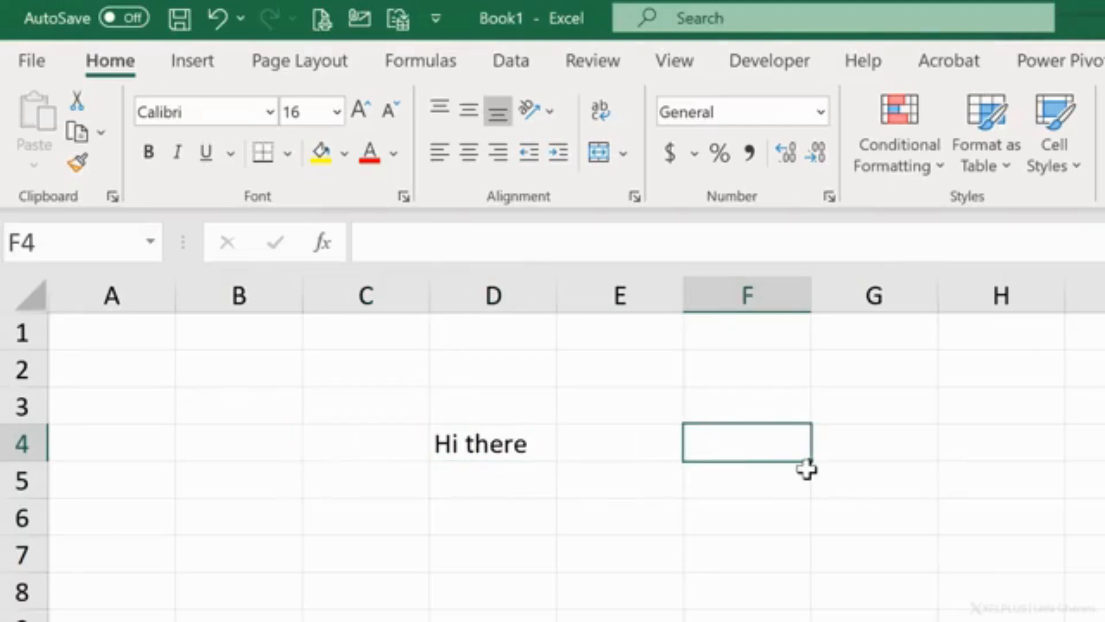
pyautogui.write('=')
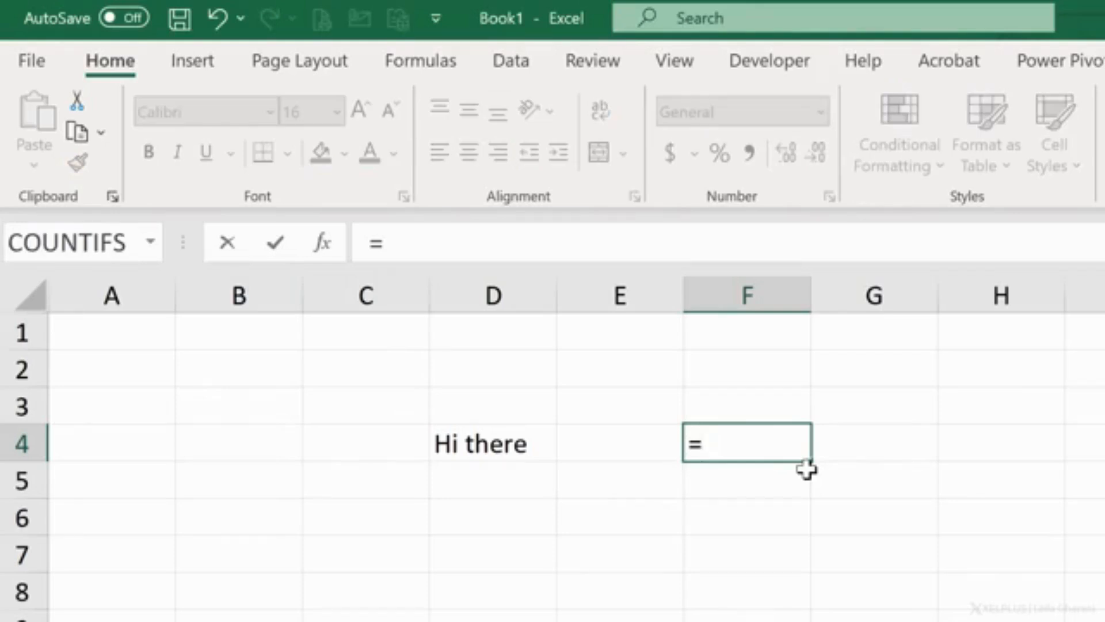
pyautogui.press('Left')
pyautogui.press('Left')
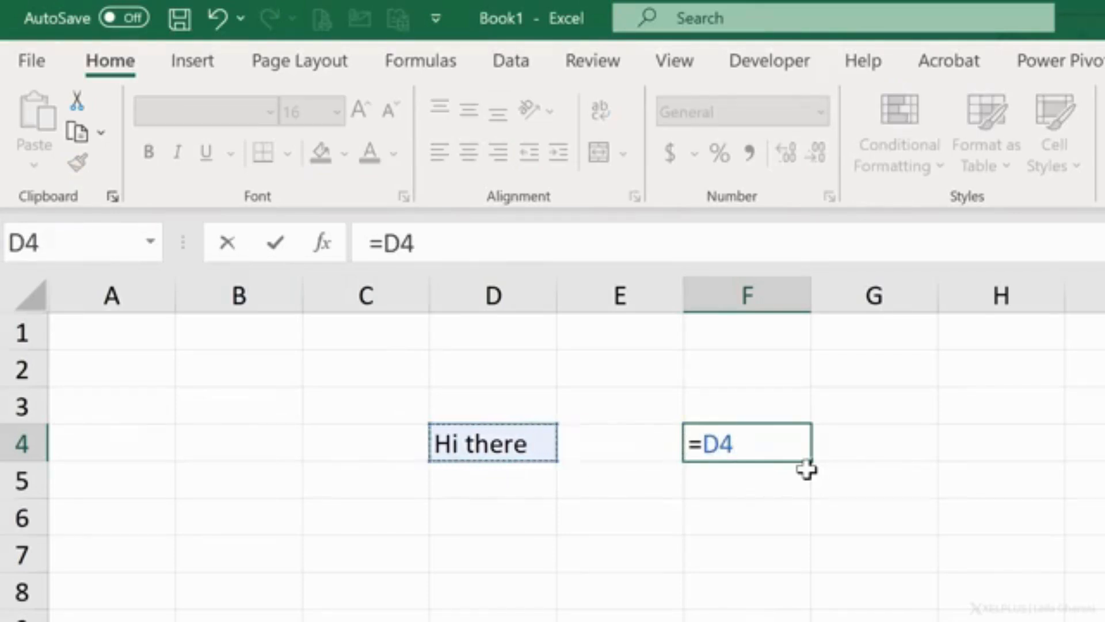
pyautogui.press('Return')
pyautogui.press('Up')
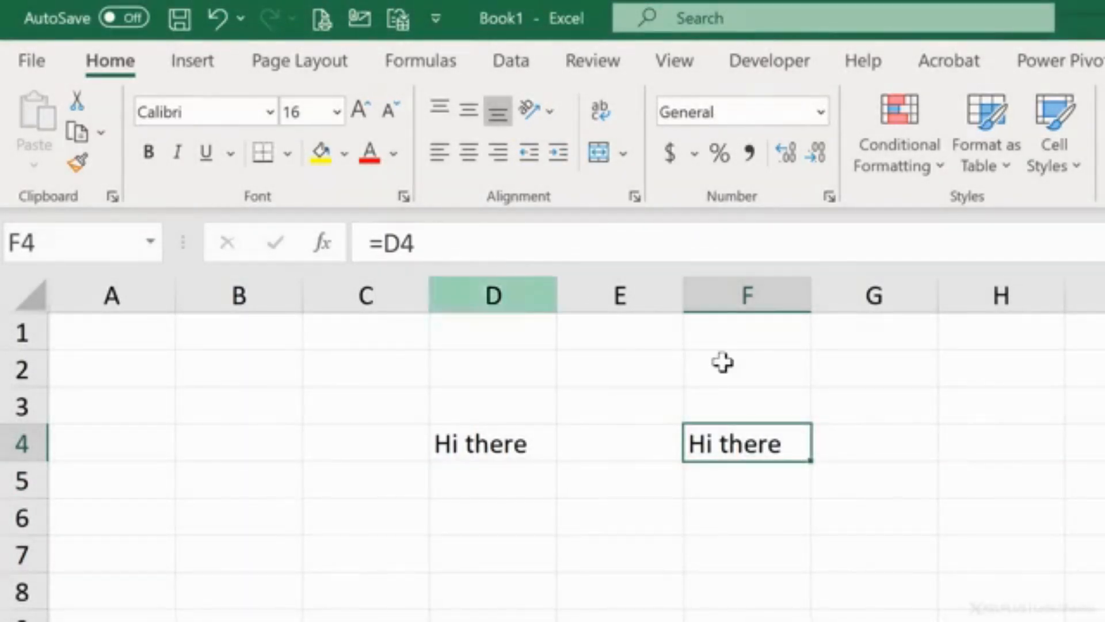
# Step: Check the addresses of cells D4 and F4, jump directly to cell A100 by its reference, and return to A1
pyautogui.click(495, 447)
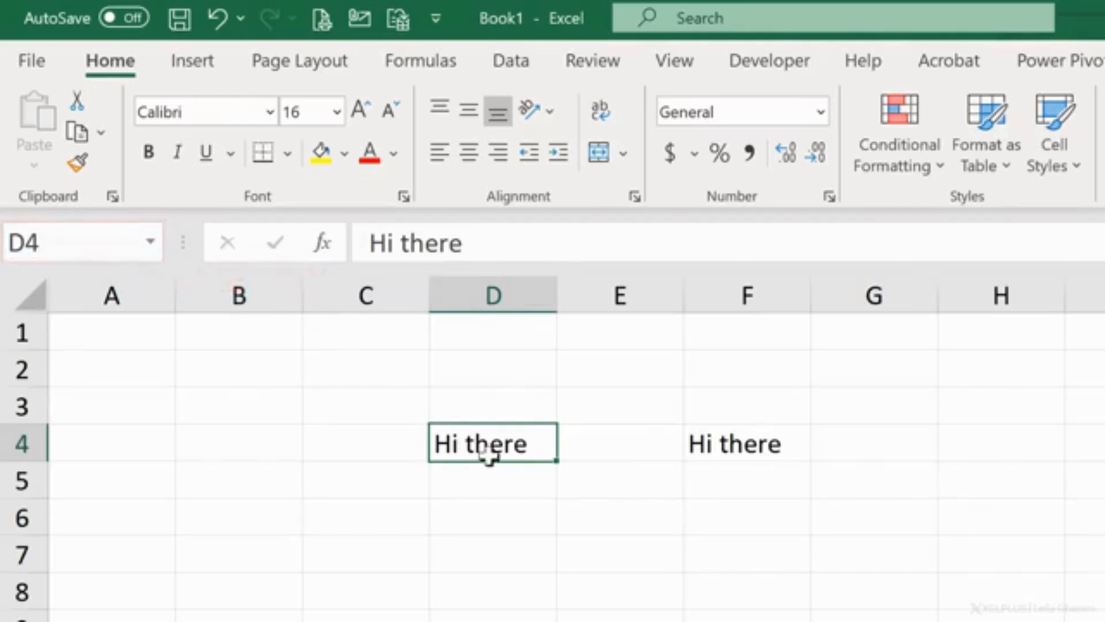
pyautogui.click(773, 444)
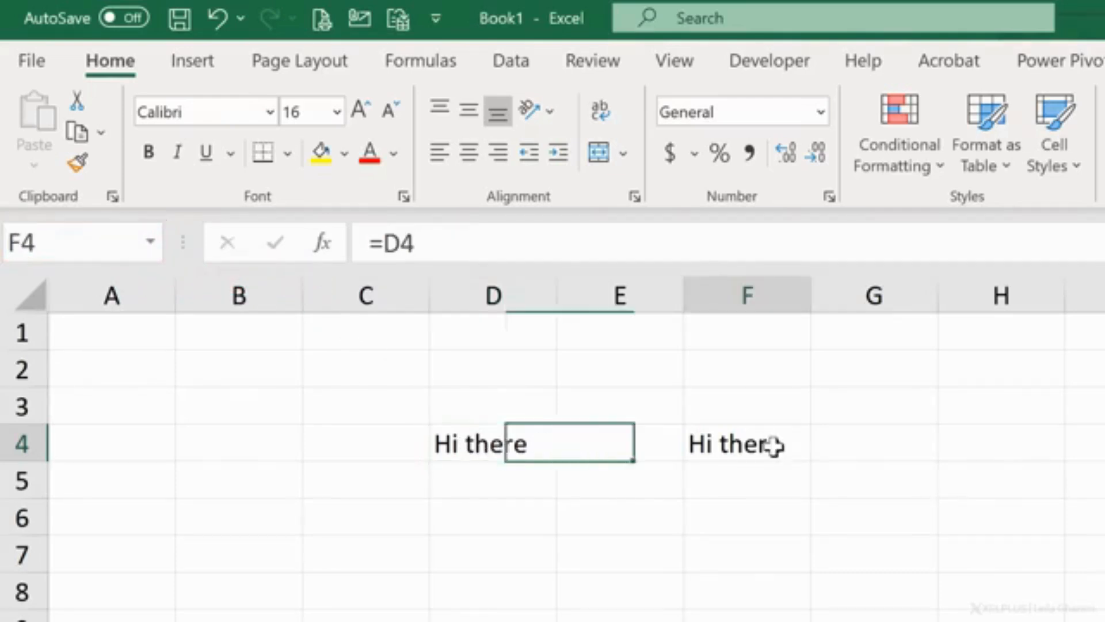
pyautogui.click(77, 240)
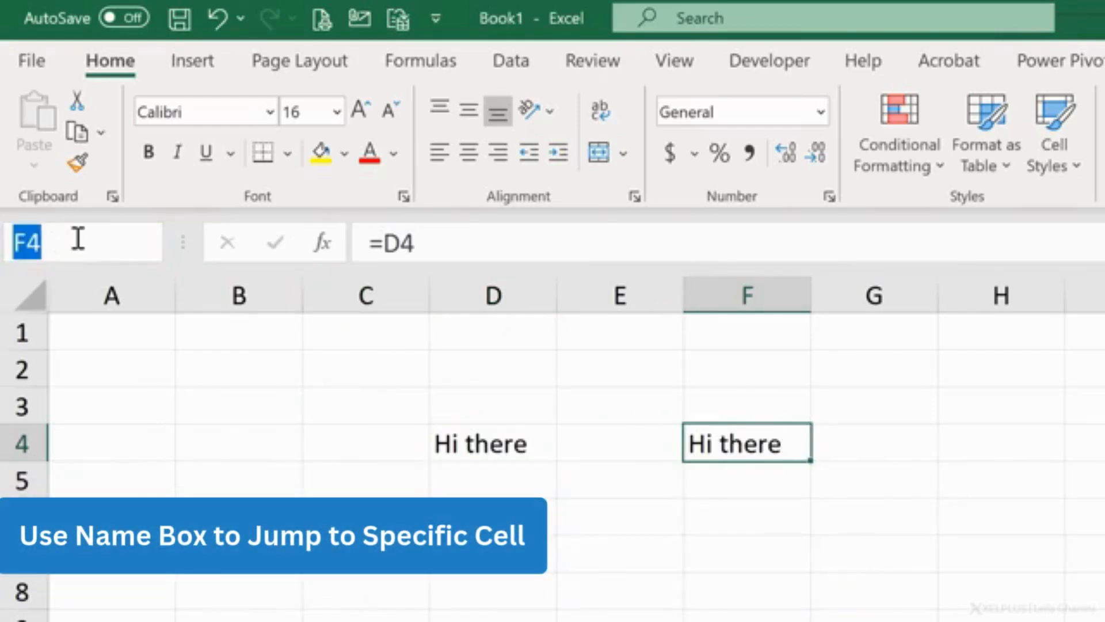
pyautogui.write('A100')
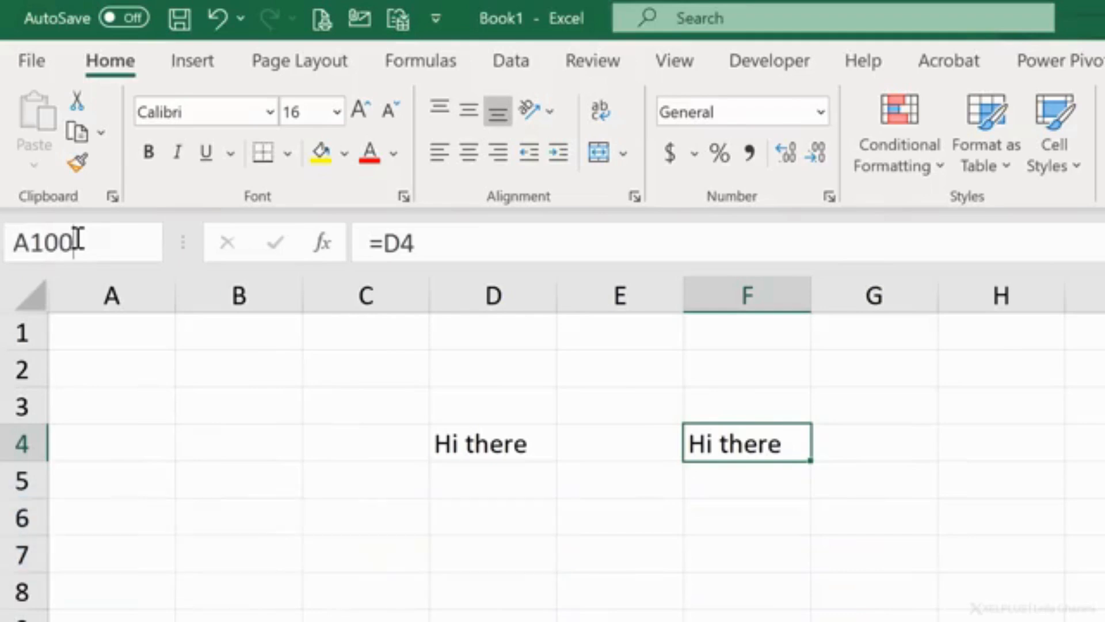
pyautogui.press('Return')
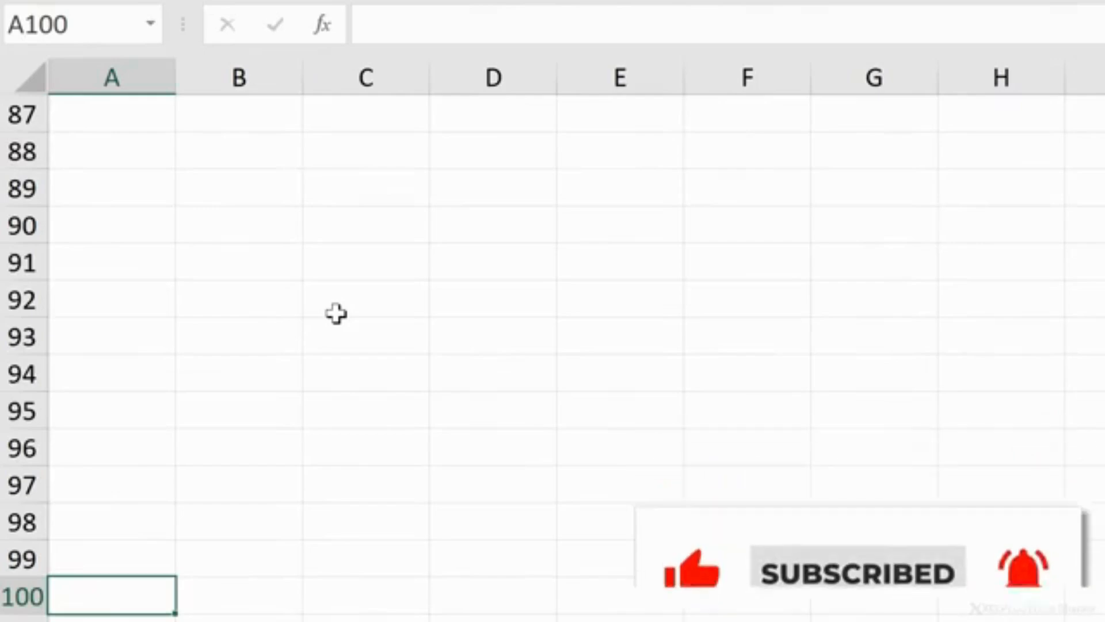
pyautogui.hotkey('ctrl', 'Home')
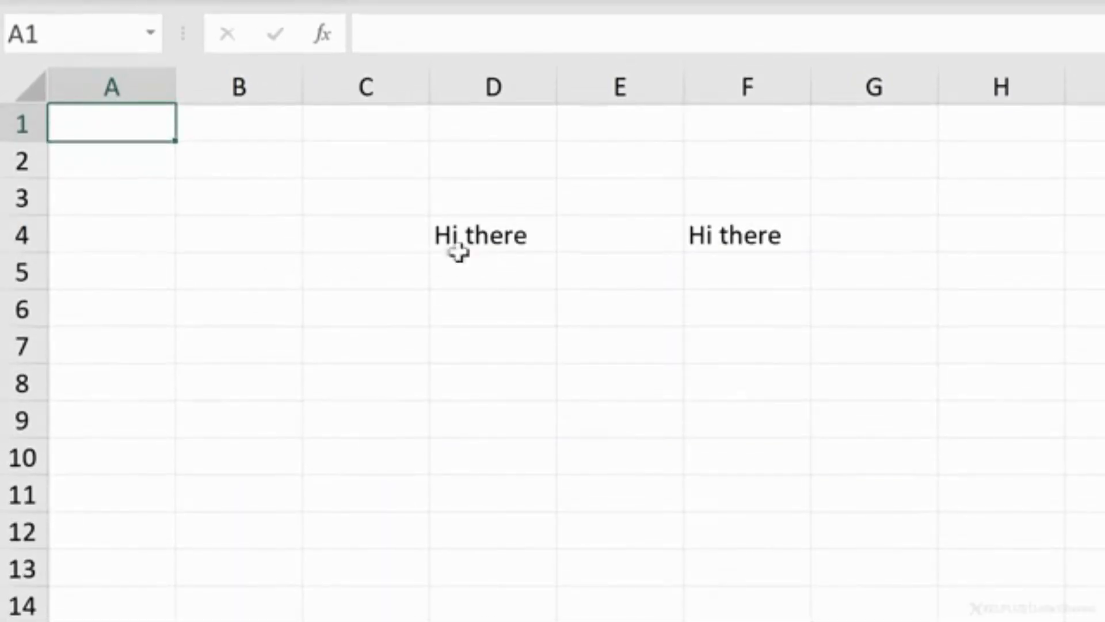
# Step: Select the entire rows 3 through 7, and instead select the entire columns D and E
pyautogui.click(32, 194)
pyautogui.moveTo(29, 194); pyautogui.dragTo(19, 341)
pyautogui.click(493, 83)
pyautogui.moveTo(493, 83); pyautogui.dragTo(612, 85)
pyautogui.click(495, 83)
pyautogui.moveTo(495, 83); pyautogui.dragTo(616, 89)
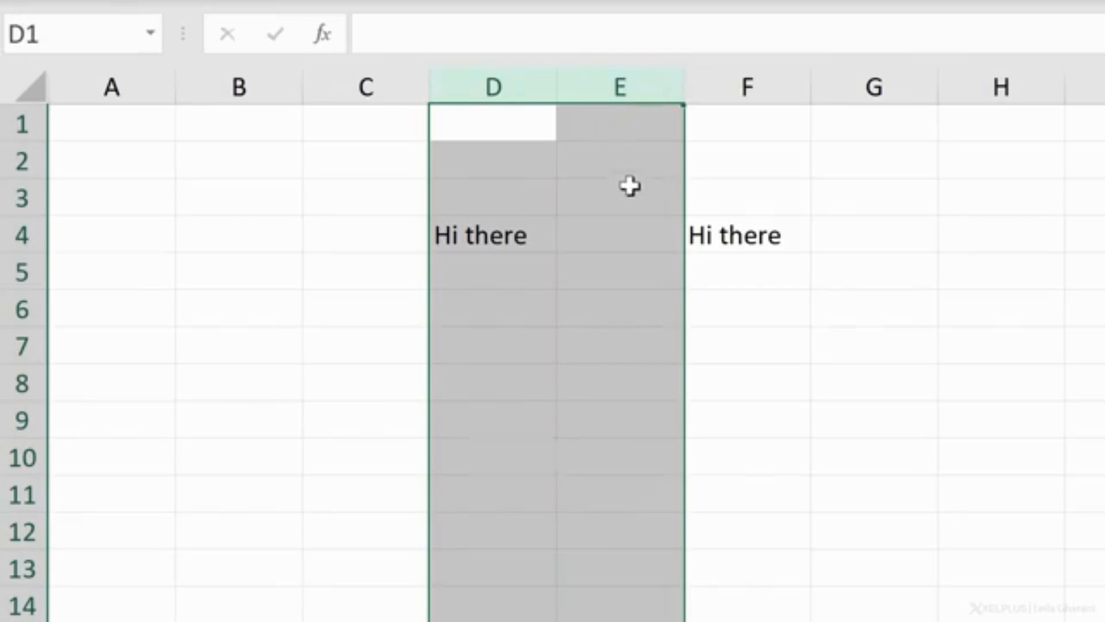
# Step: Starting from cell E3, select whole columns E through G, insert three blank columns there, and delete them
pyautogui.click(626, 207)
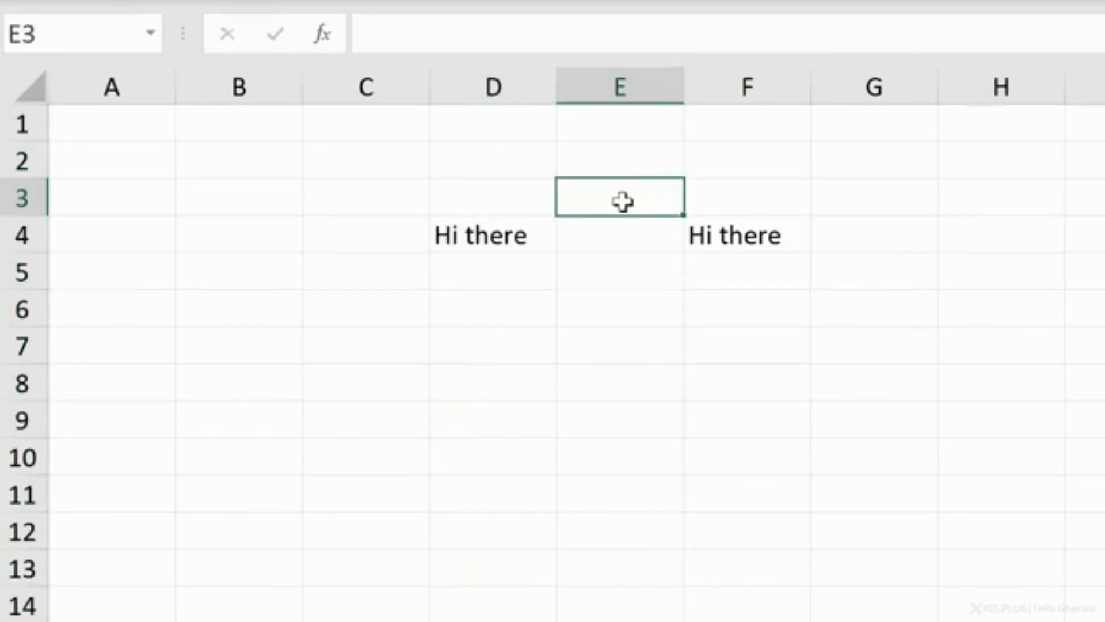
pyautogui.hotkey('ctrl', 'space')
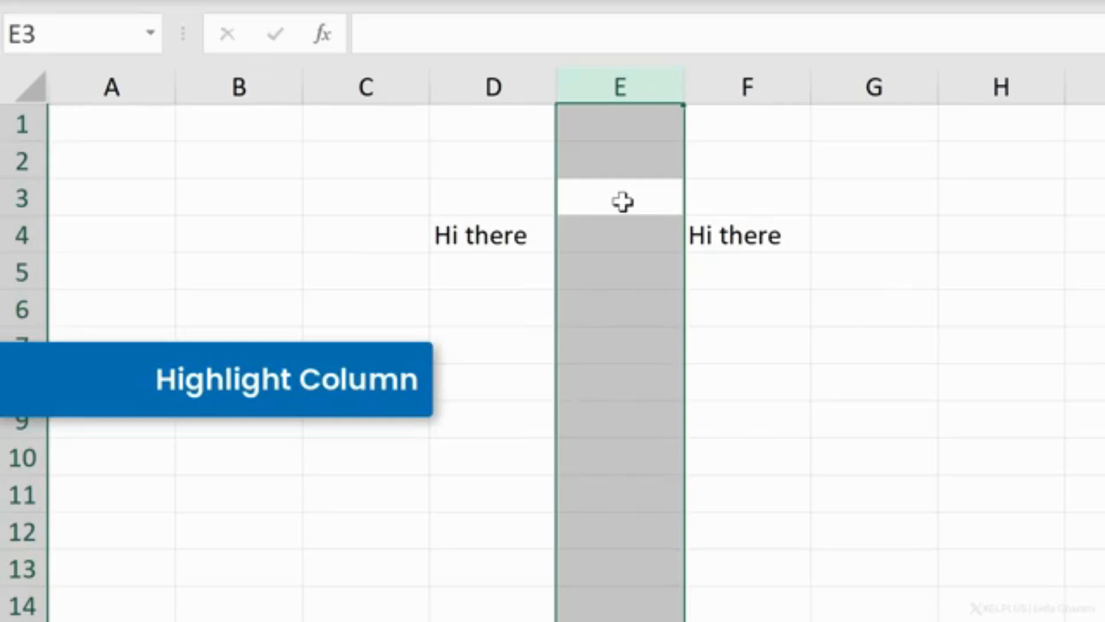
pyautogui.hotkey('shift', 'Right')
pyautogui.hotkey('shift', 'Right')
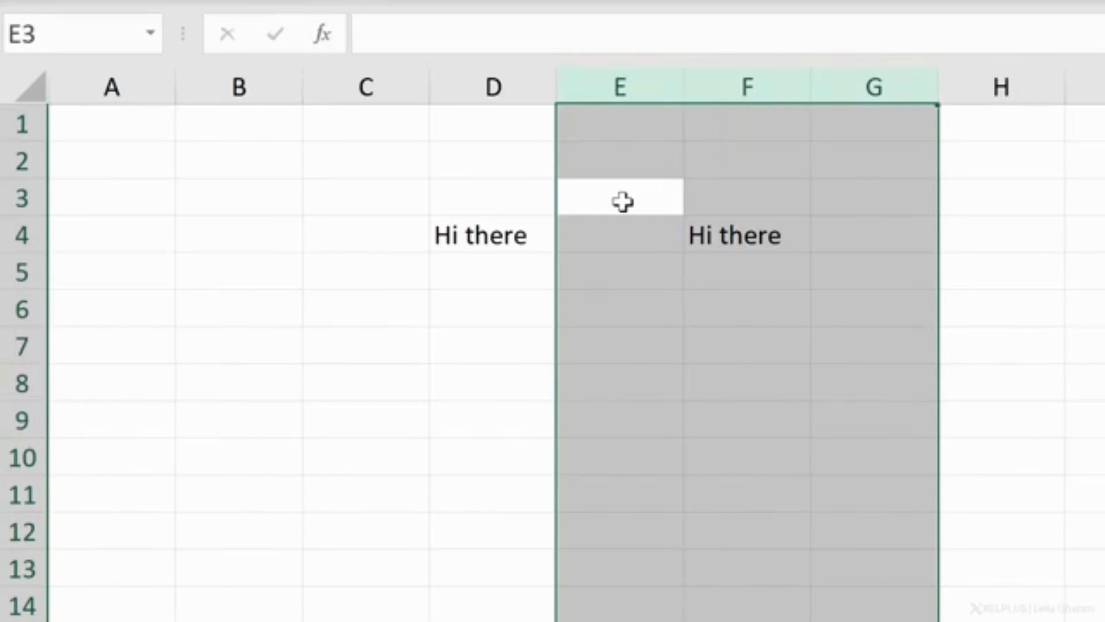
pyautogui.rightClick(619, 150)
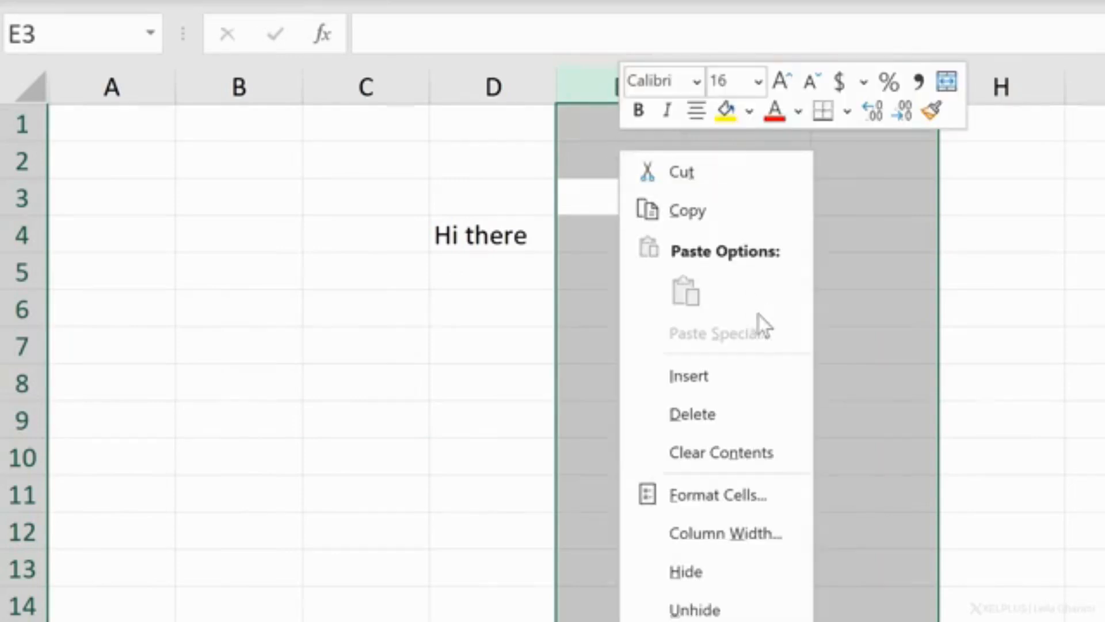
pyautogui.click(740, 382)
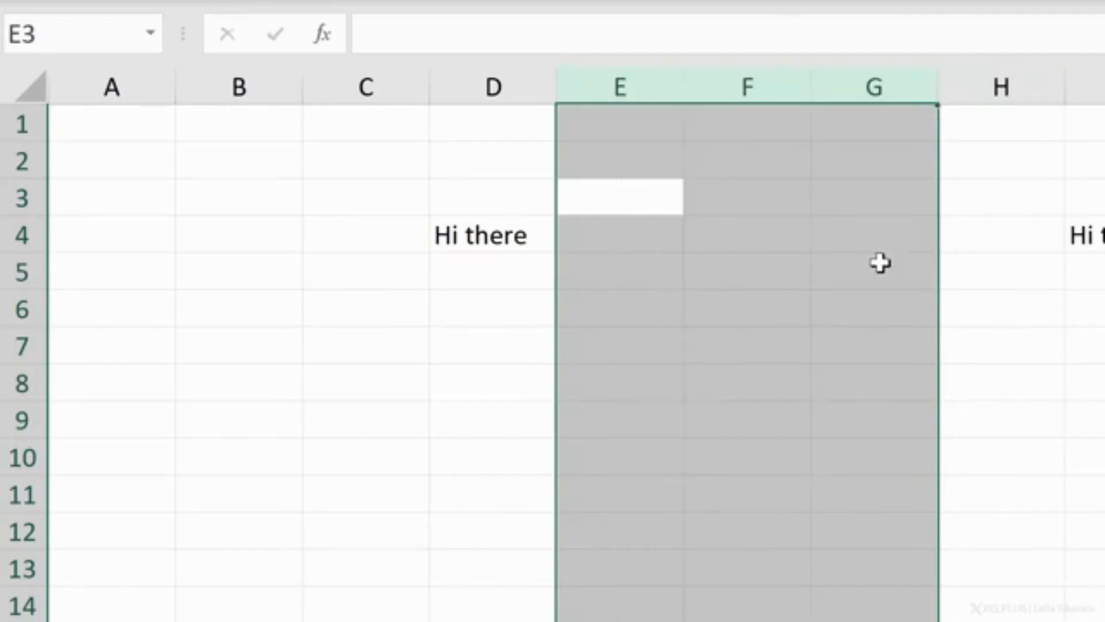
pyautogui.rightClick(705, 225)
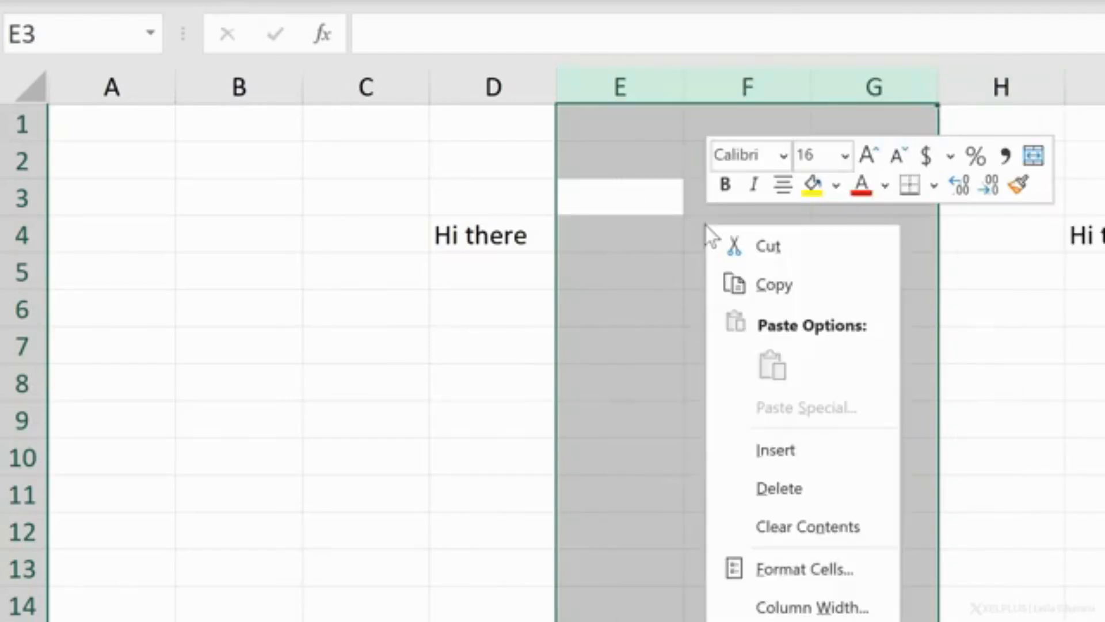
pyautogui.click(798, 483)
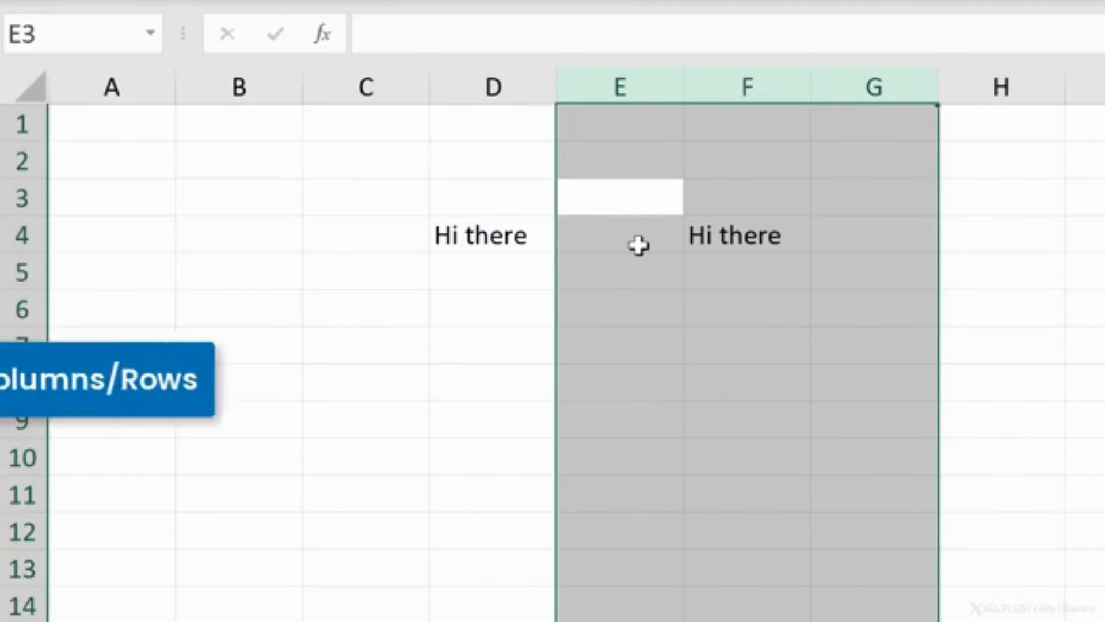
# Step: Insert three blank columns at columns E through G once more, remove them again, and select cell D2
pyautogui.hotkey('ctrl', '+')
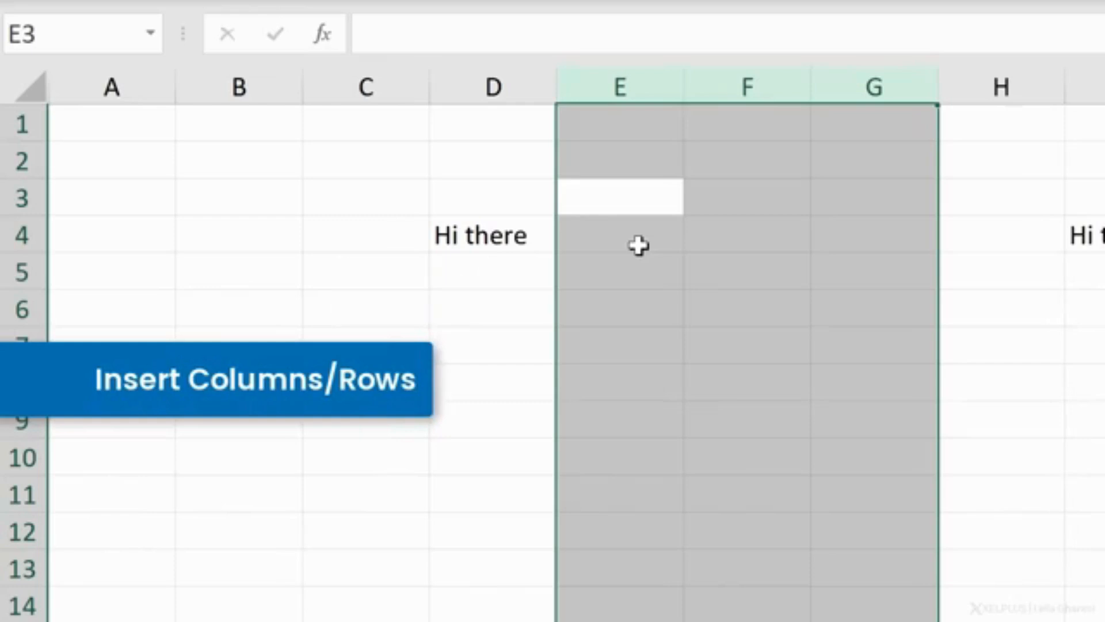
pyautogui.hotkey('ctrl', '-')
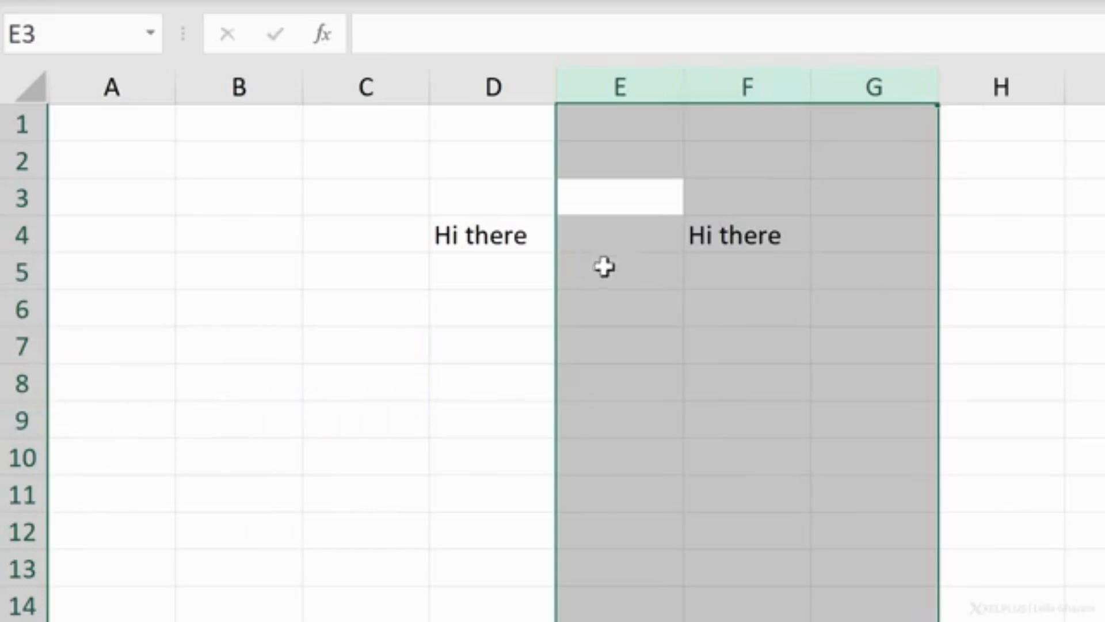
pyautogui.click(487, 166)
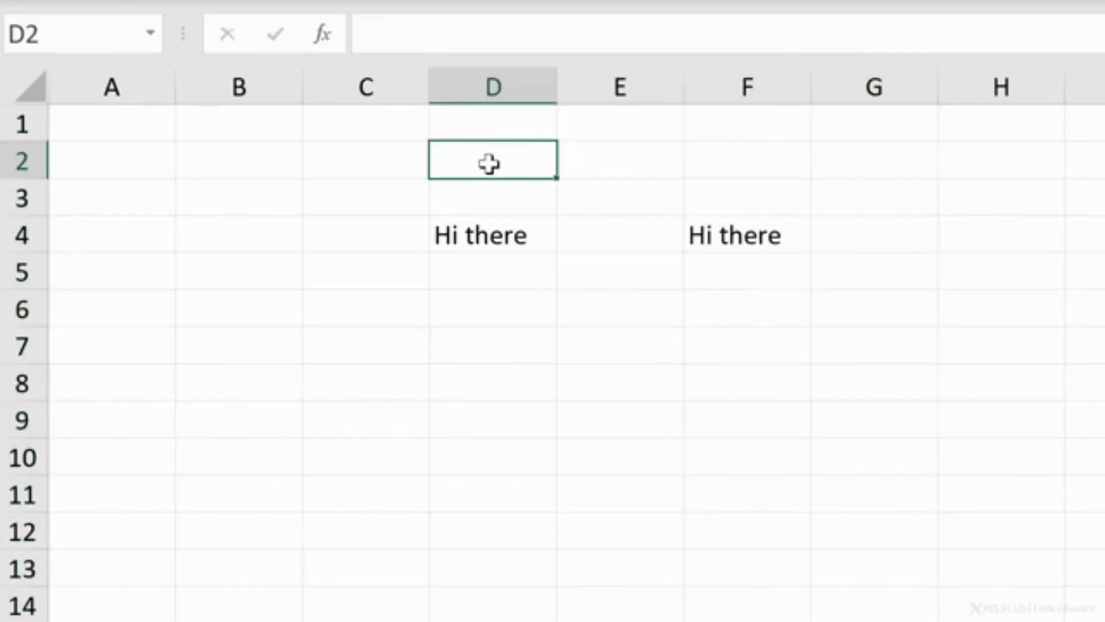
# Step: Move from D2 to A2, jump to the sheet's last row and last column, and return to cell A1
pyautogui.press('Left')
pyautogui.press('Left')
pyautogui.press('Left')
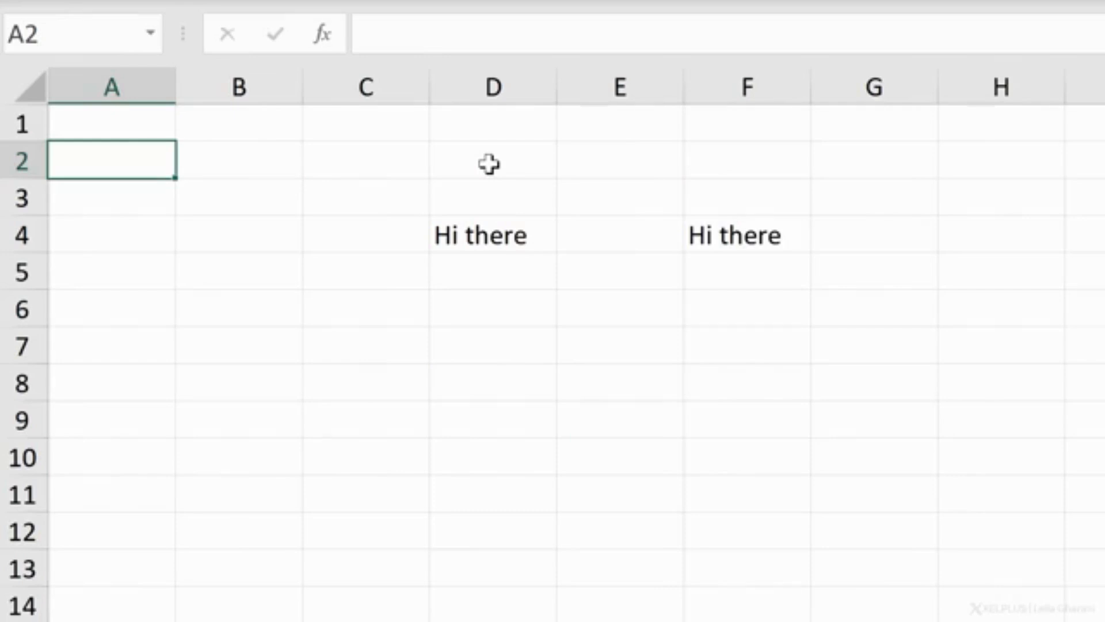
pyautogui.hotkey('ctrl', 'Down')
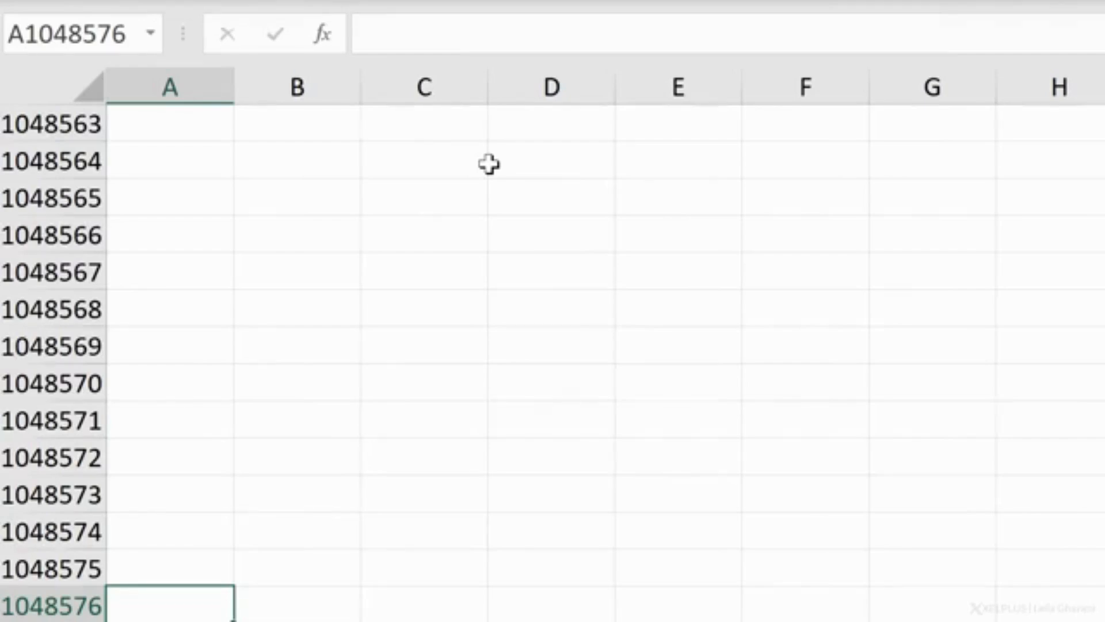
pyautogui.hotkey('ctrl', 'Right')
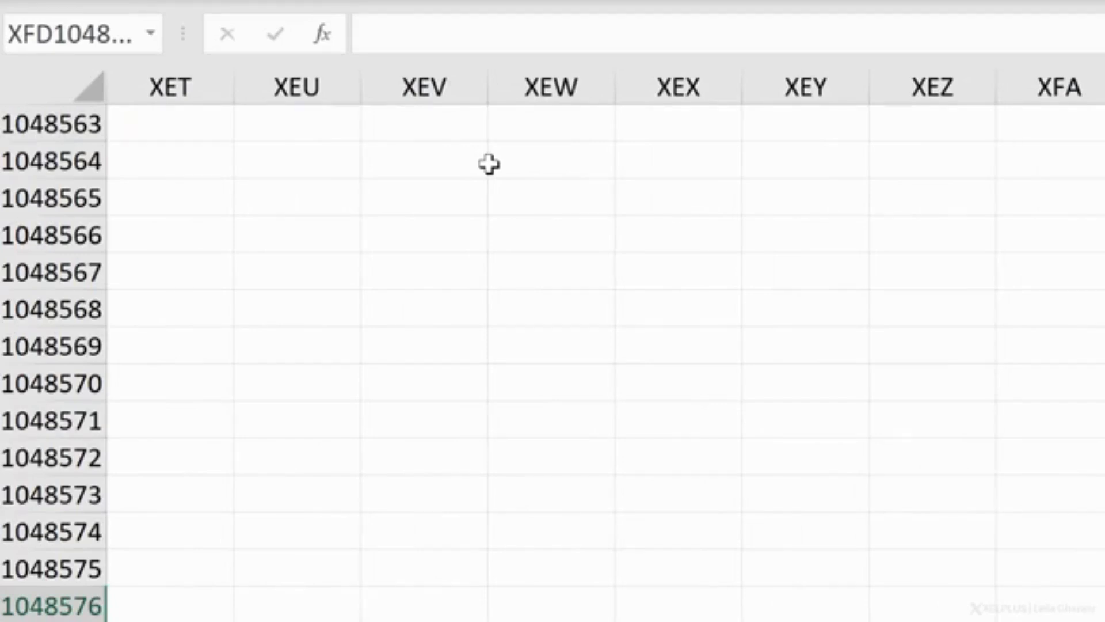
pyautogui.hotkey('ctrl', 'Home')
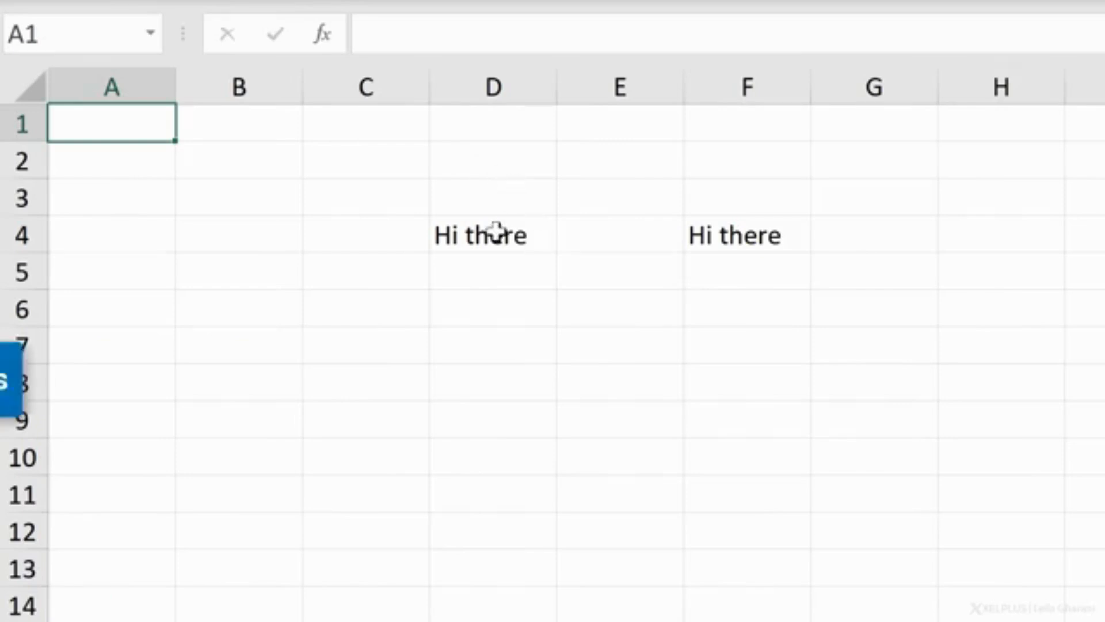
# Step: Select the range D4:F8, and instead select D4:F7 by extending the selection from cell D4
pyautogui.moveTo(495, 233); pyautogui.dragTo(748, 401)
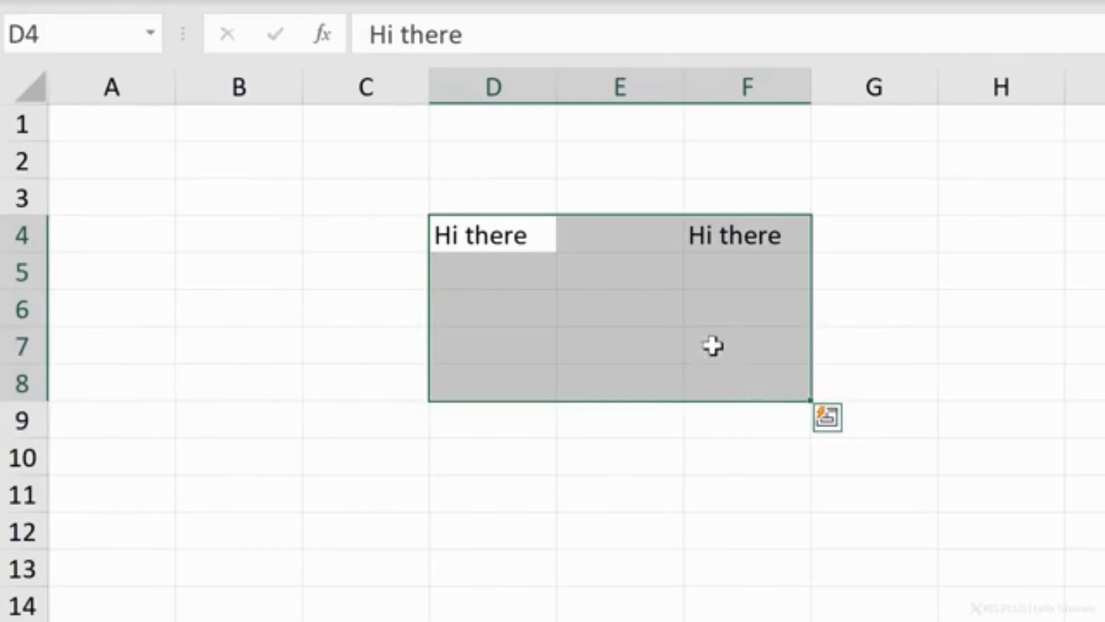
pyautogui.click(525, 257)
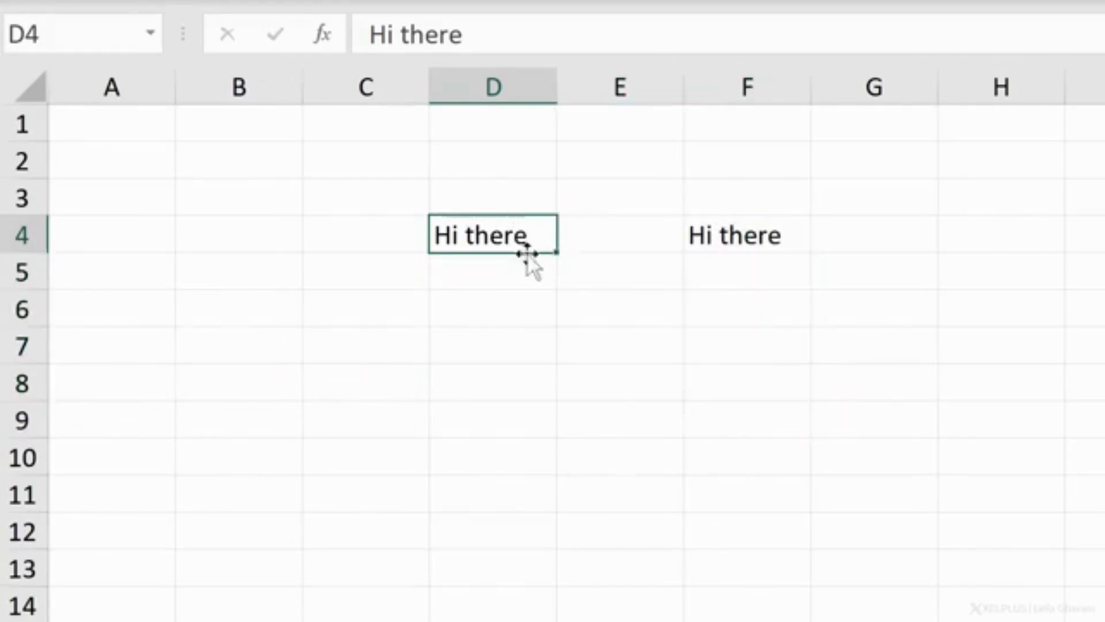
pyautogui.hotkey('shift', 'Down')
pyautogui.hotkey('shift', 'Down')
pyautogui.hotkey('shift', 'Down')
pyautogui.hotkey('shift', 'Right')
pyautogui.hotkey('shift', 'Right')
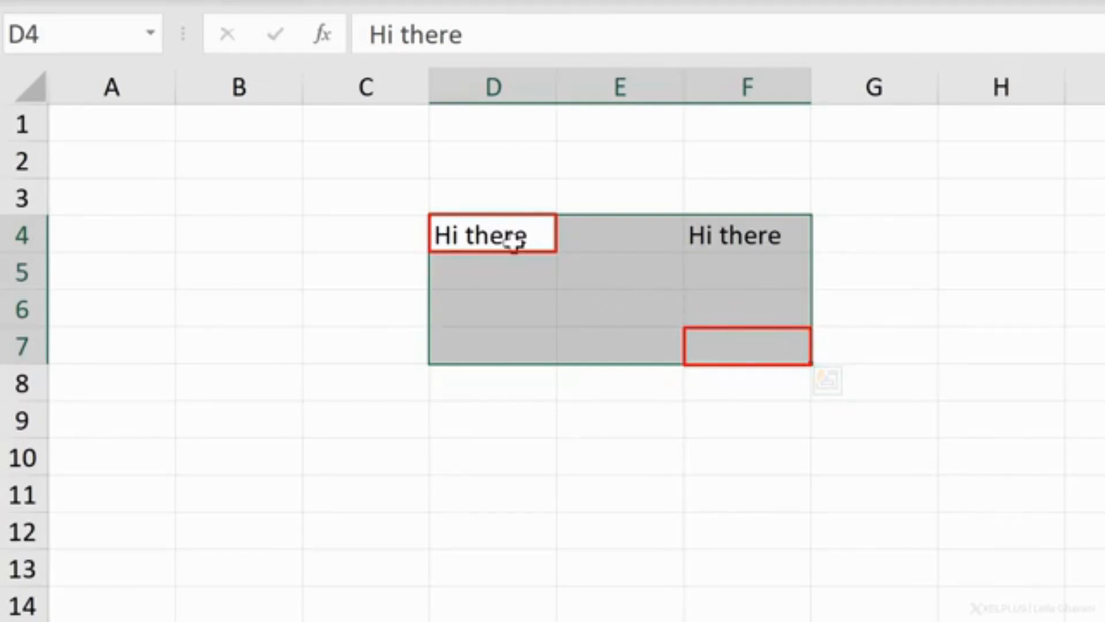
# Step: Enter the range reference D4:F7 as text in cell H6 and return to cell D4
pyautogui.click(1001, 321)
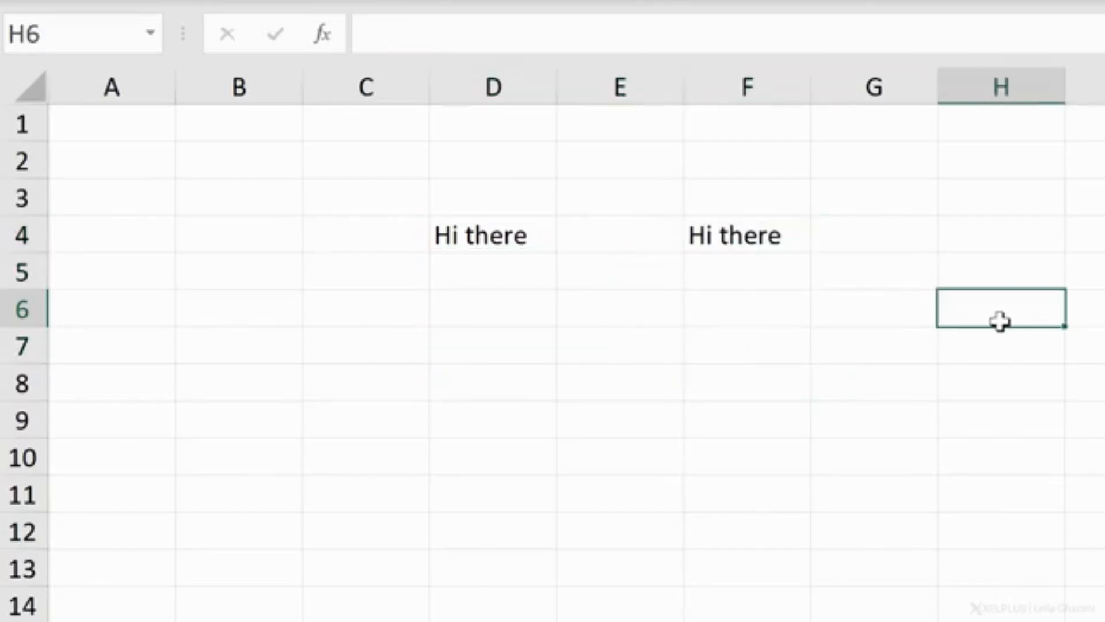
pyautogui.write('D4:F7')
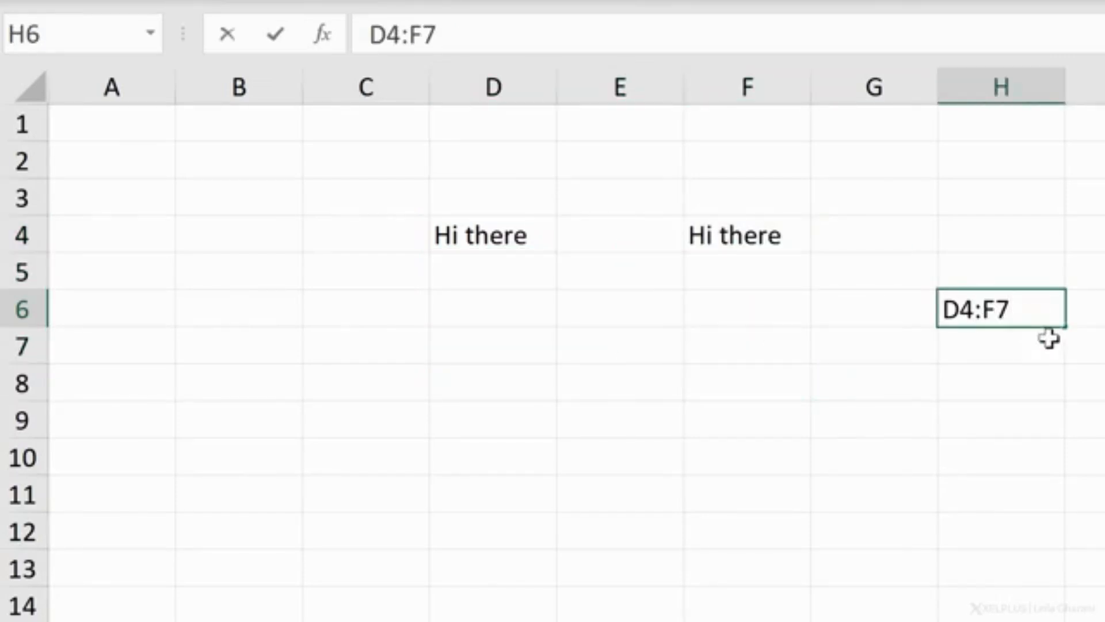
pyautogui.click(494, 231)
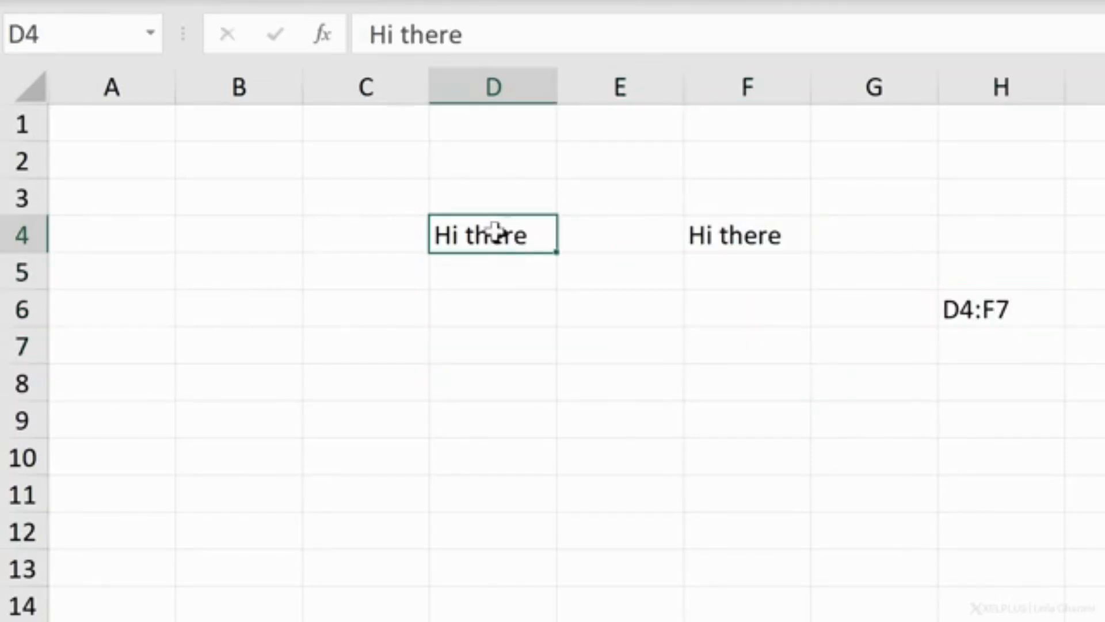
# Step: Select the single cells F4, D3 and C4 in turn, and extend the selection to the range C4:E8
pyautogui.click(722, 231)
pyautogui.click(454, 190)
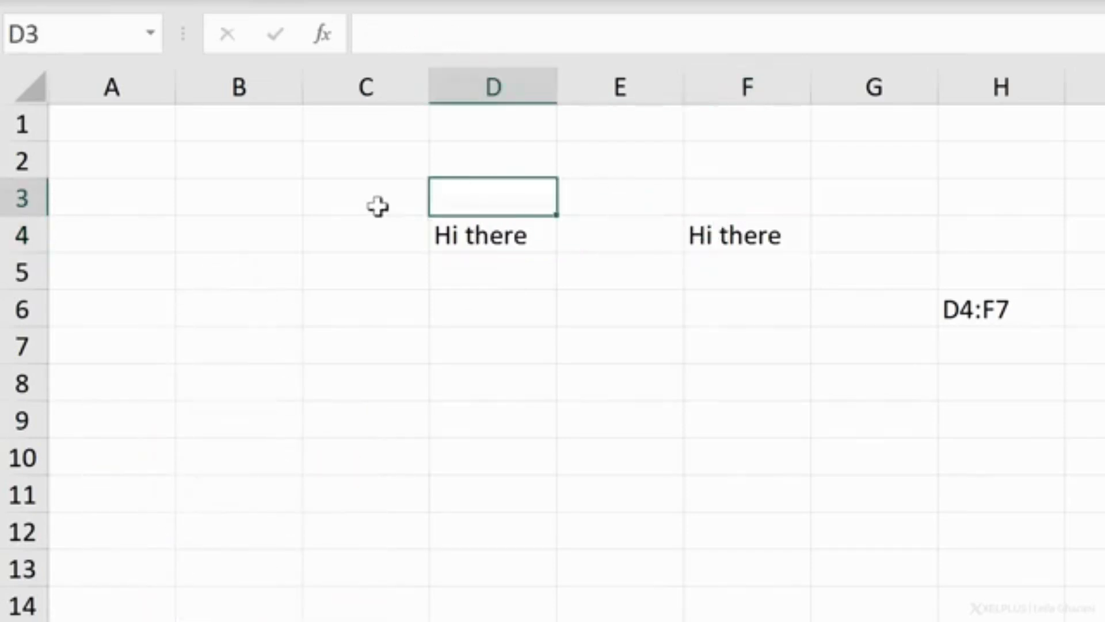
pyautogui.click(352, 236)
pyautogui.moveTo(362, 249); pyautogui.dragTo(622, 408)
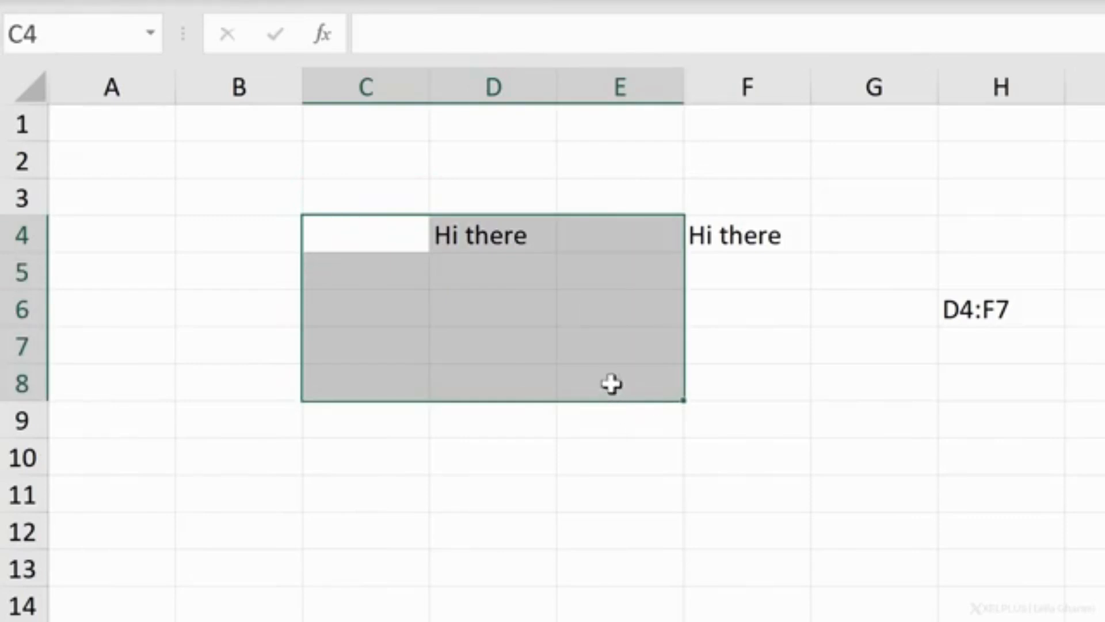
# Step: Cut the text from D4 and paste it into C4, and move it back to D4
pyautogui.click(478, 227)
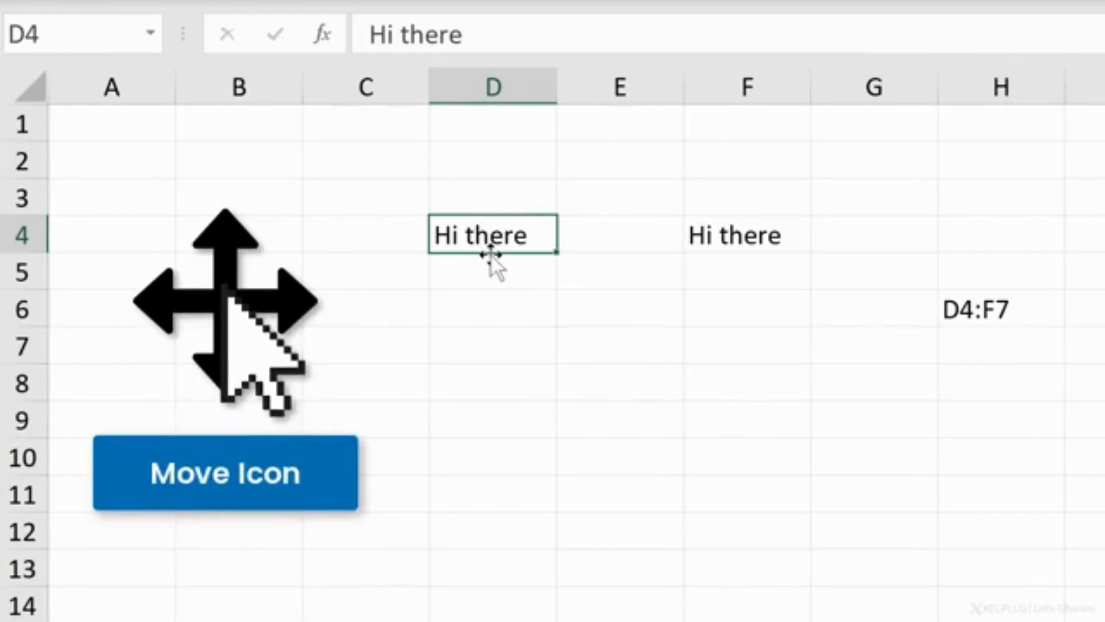
pyautogui.moveTo(492, 253)
pyautogui.mouseDown()
pyautogui.moveTo(491, 363)
pyautogui.moveTo(482, 247)
pyautogui.mouseUp()
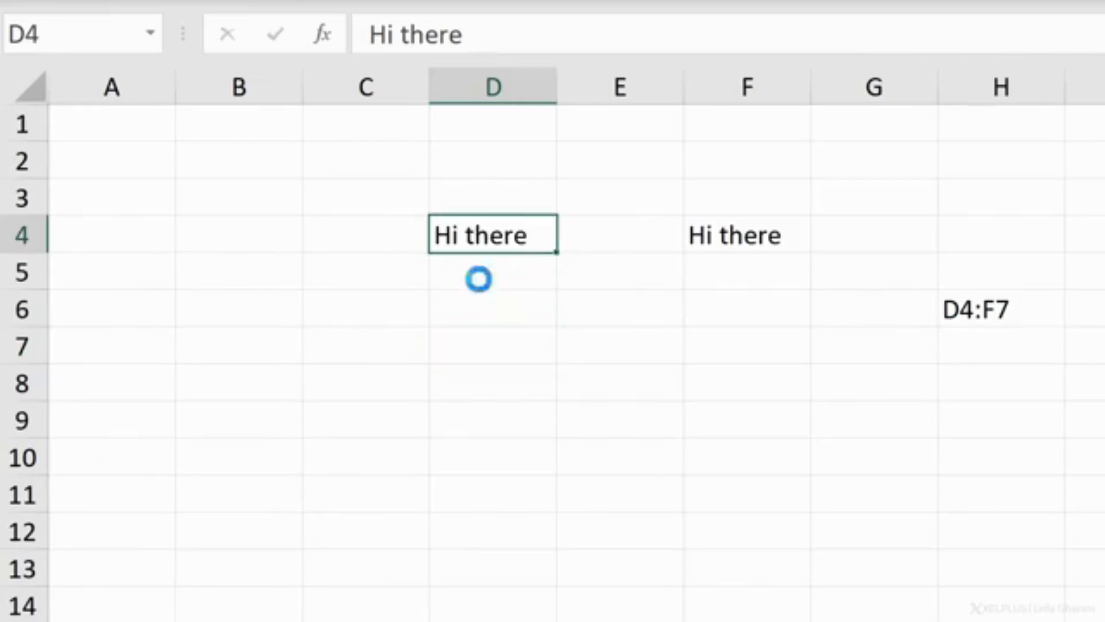
pyautogui.hotkey('ctrl', 'x')
pyautogui.click(383, 241)
pyautogui.hotkey('ctrl', 'v')
pyautogui.moveTo(395, 255); pyautogui.dragTo(496, 240)
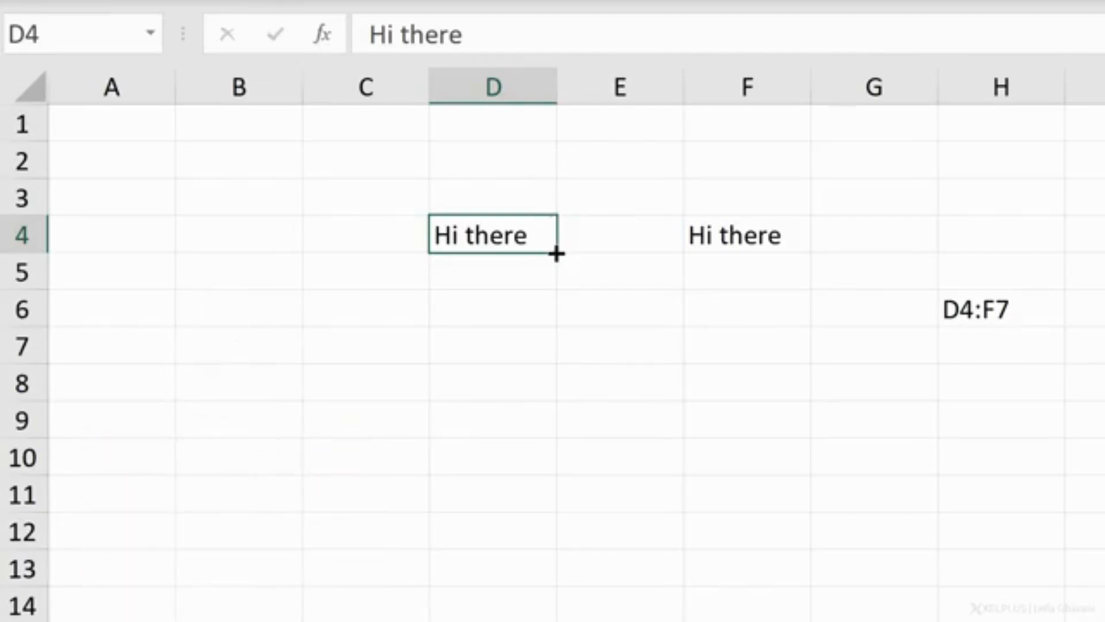
# Step: Fill the text "Hi there" down from D4 to D6 and from F4 to F6
pyautogui.moveTo(554, 267); pyautogui.dragTo(560, 328)
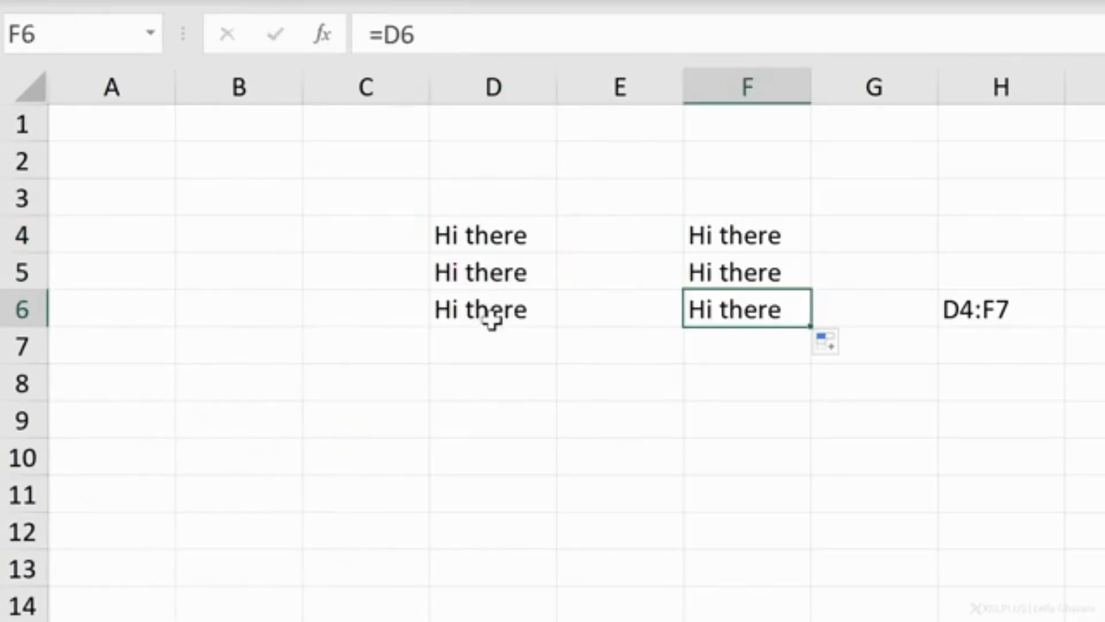
pyautogui.click(493, 320)
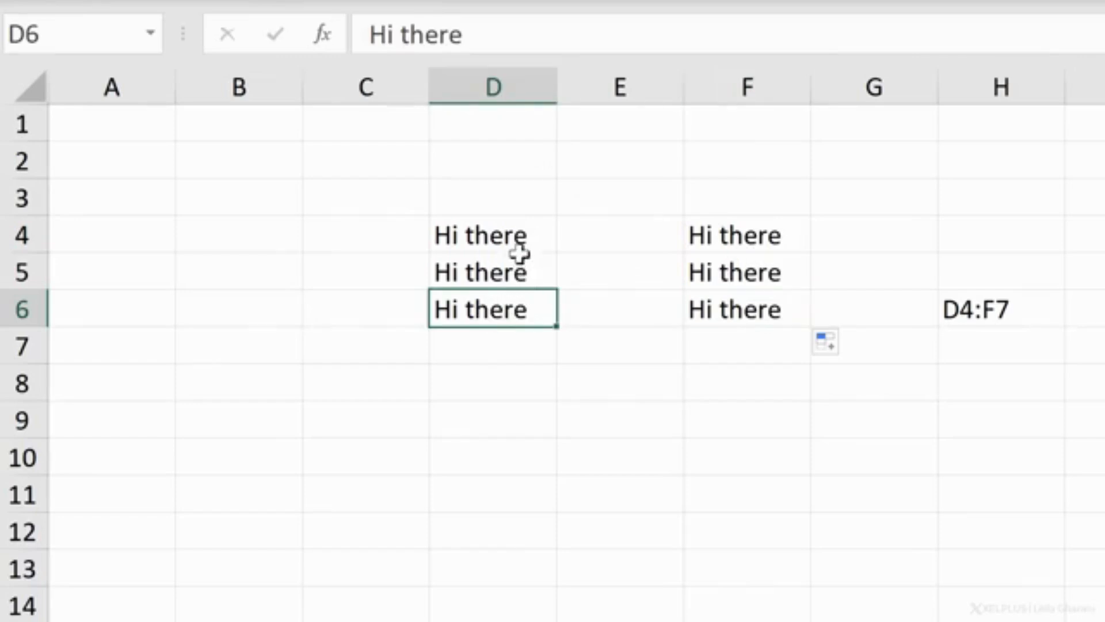
# Step: Enter "Subscribe if you're learning something new" in cell D2 and reselect that cell
pyautogui.click(509, 168)
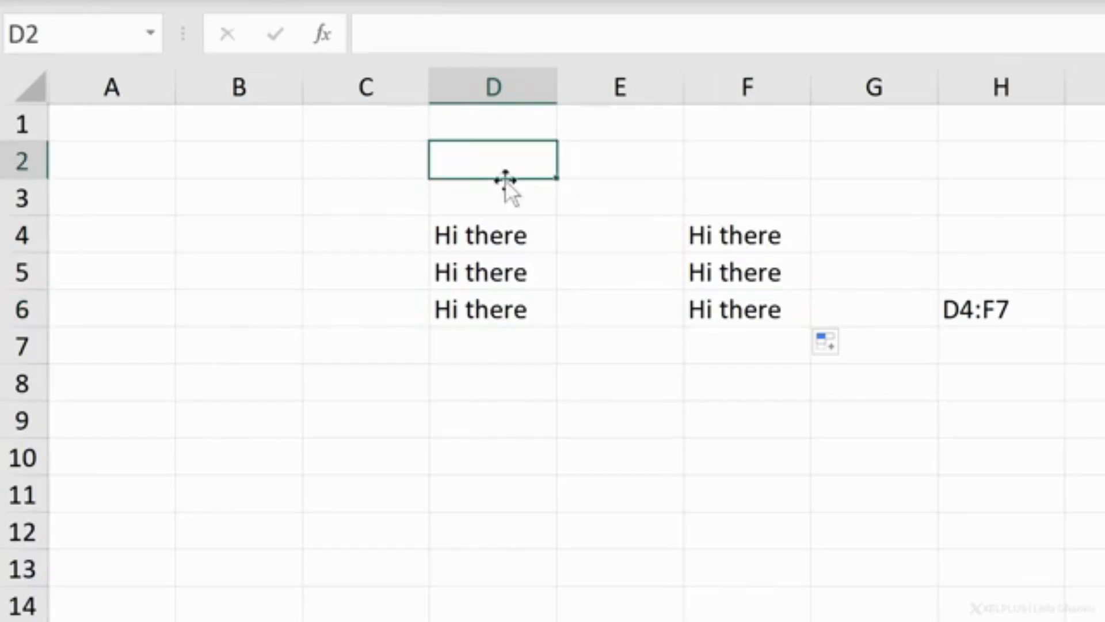
pyautogui.write("Subscribe if you're learning something new")
pyautogui.press('Return')
pyautogui.press('Up')
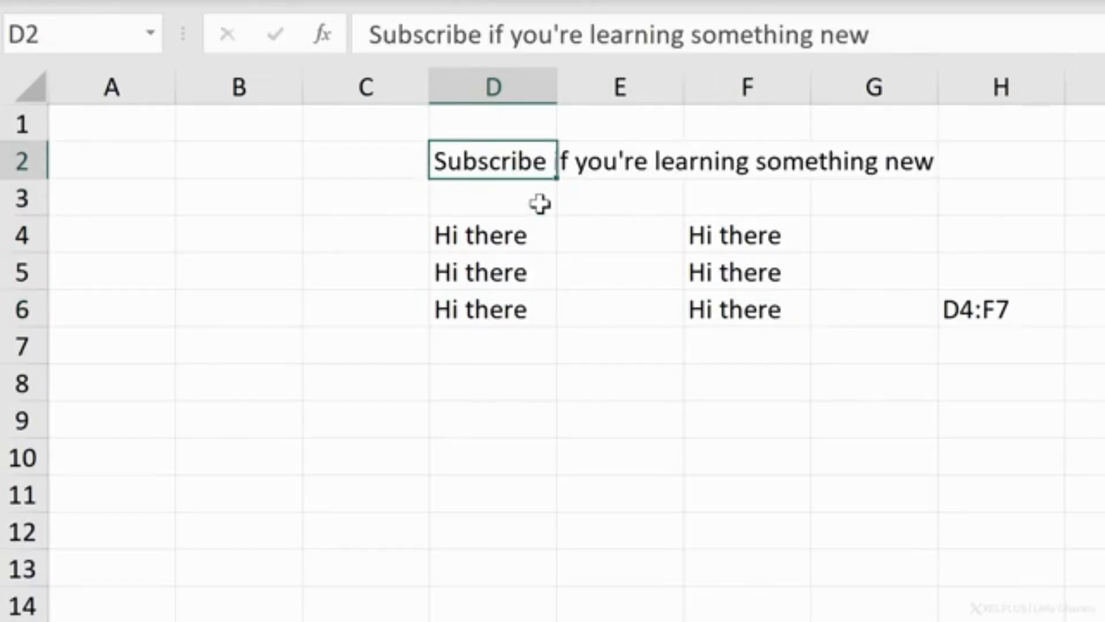
# Step: Compare the contents of D2, E2 and G2 to check which cell actually holds the long sentence
pyautogui.press('Right')
pyautogui.press('Left')
pyautogui.press('Right')
pyautogui.click(857, 165)
pyautogui.click(496, 159)
pyautogui.click(614, 159)
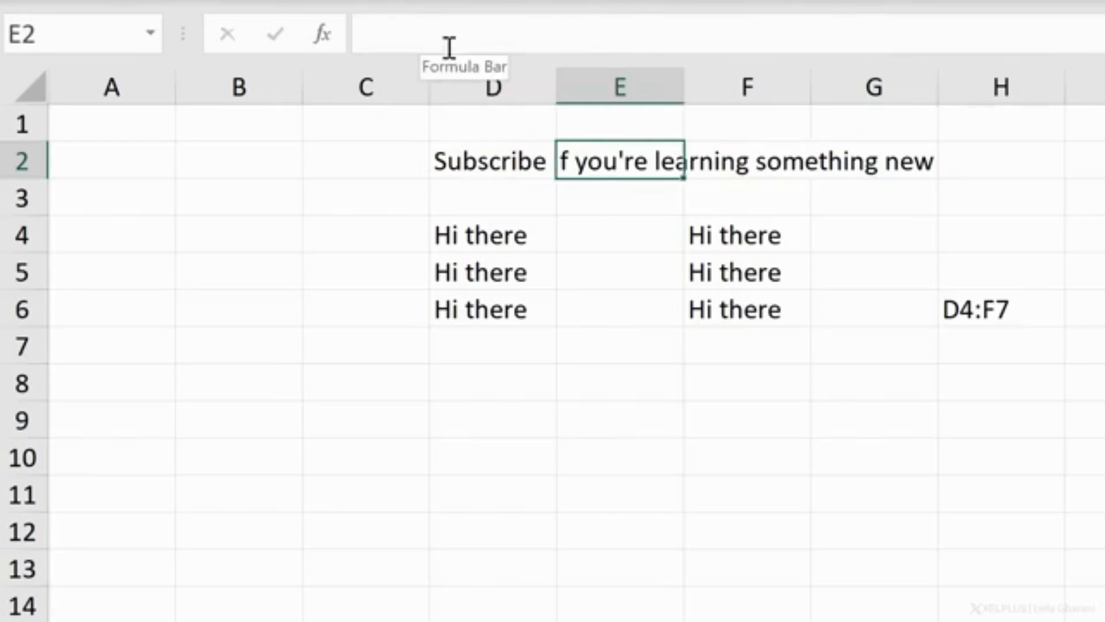
pyautogui.click(501, 160)
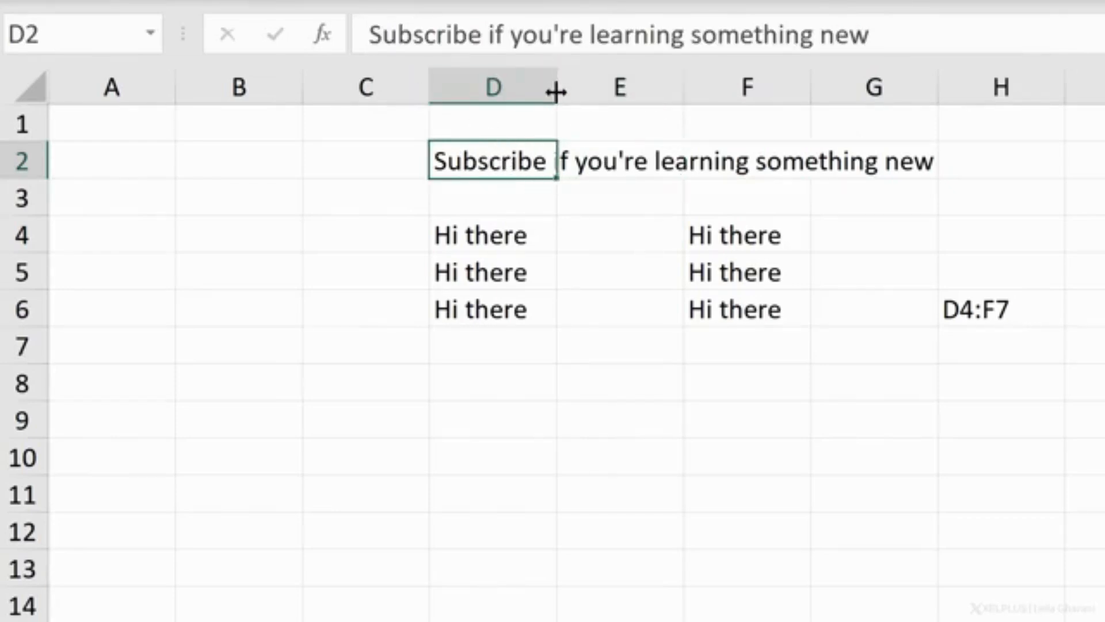
# Step: Widen column D to about 16.55 and autofit its width to the contents
pyautogui.moveTo(557, 91); pyautogui.dragTo(679, 95)
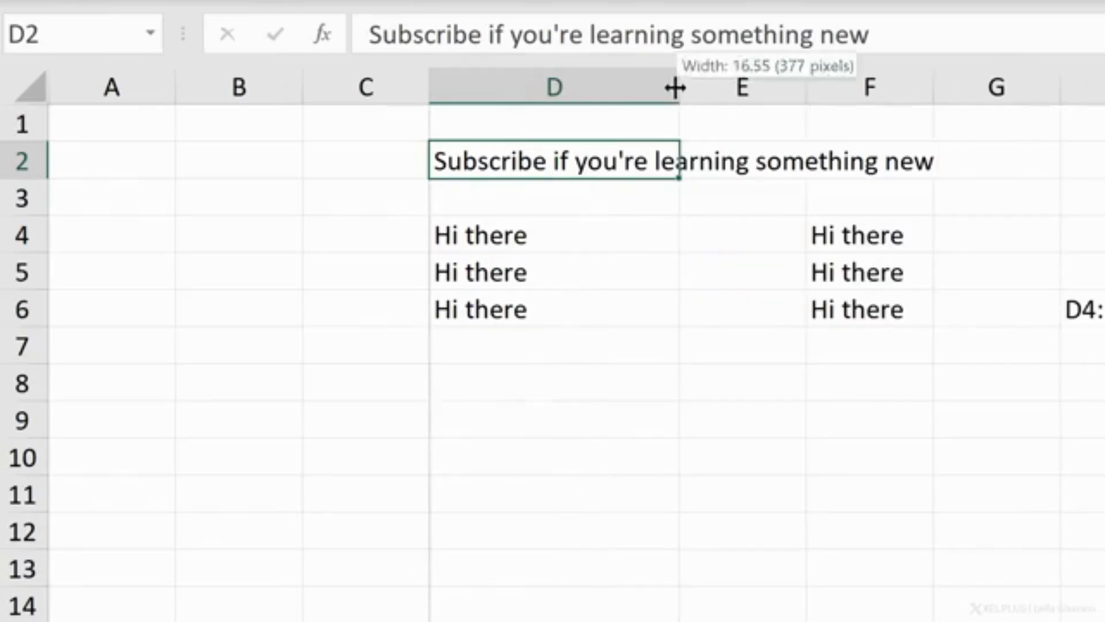
pyautogui.doubleClick(677, 91)
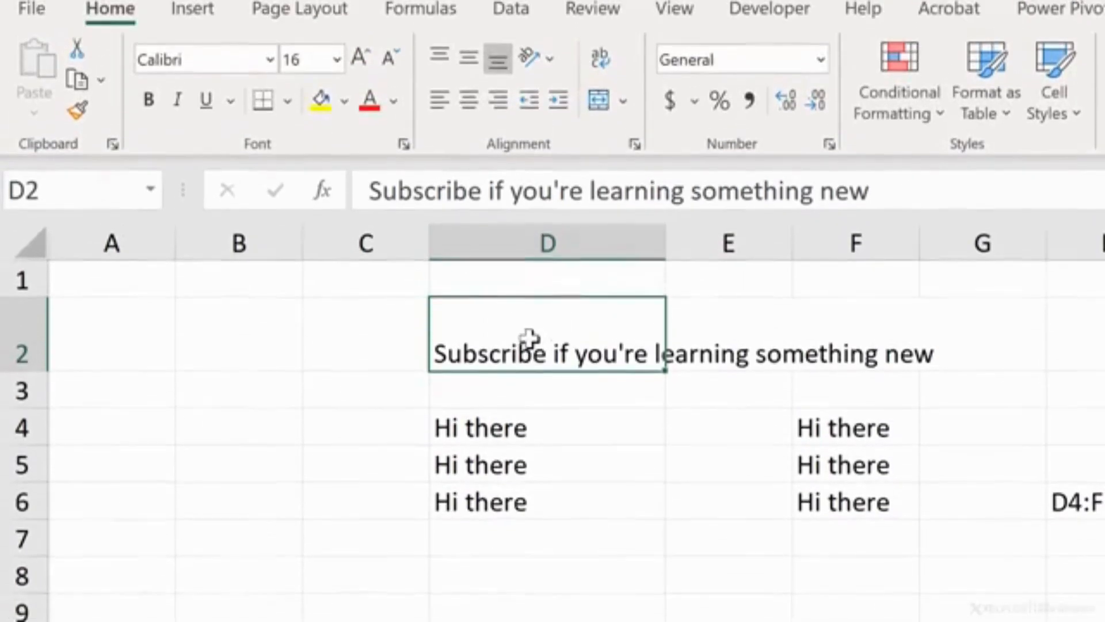
# Step: Wrap the text in D2, autofit the height of row 2, and turn text wrapping off again
pyautogui.click(605, 75)
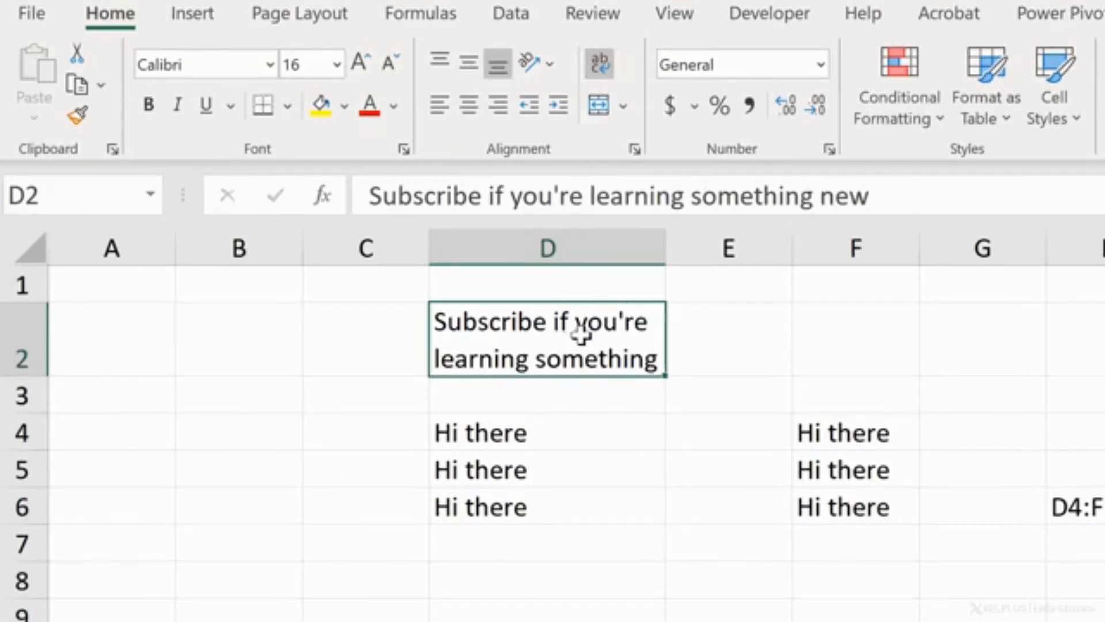
pyautogui.doubleClick(24, 376)
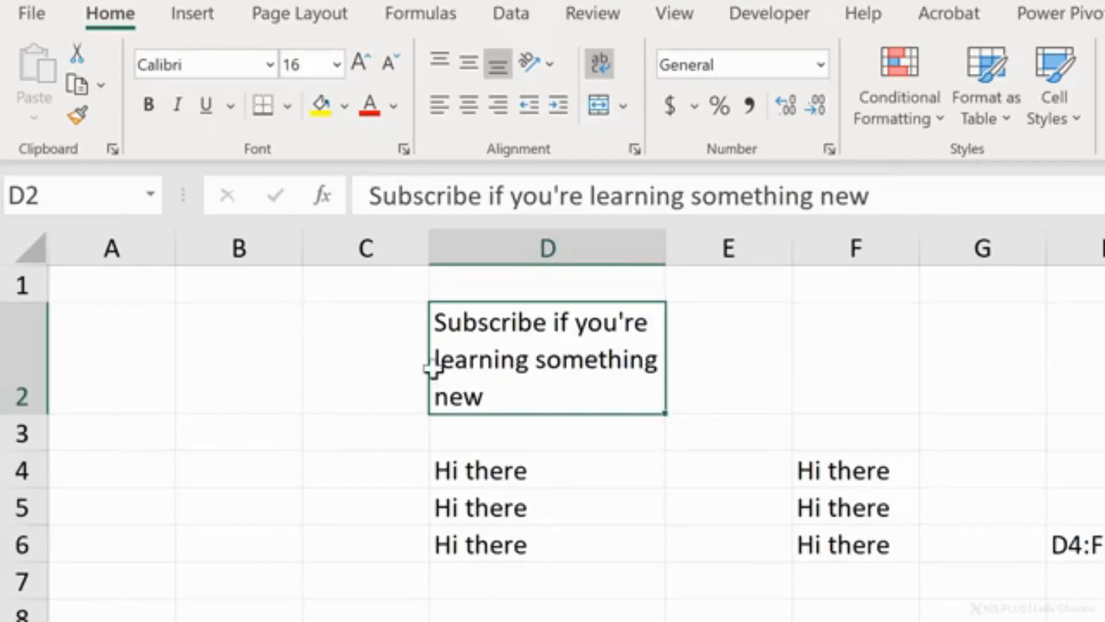
pyautogui.click(597, 68)
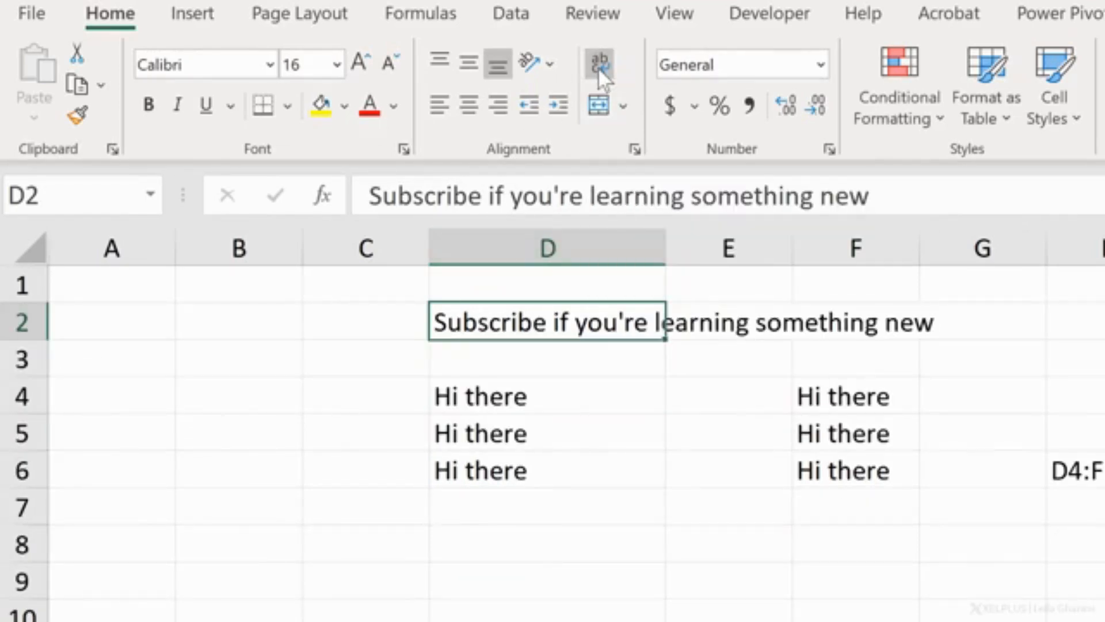
# Step: Examine the context commands offered for cell D2 and for the whole column D, and select cell D7
pyautogui.rightClick(575, 321)
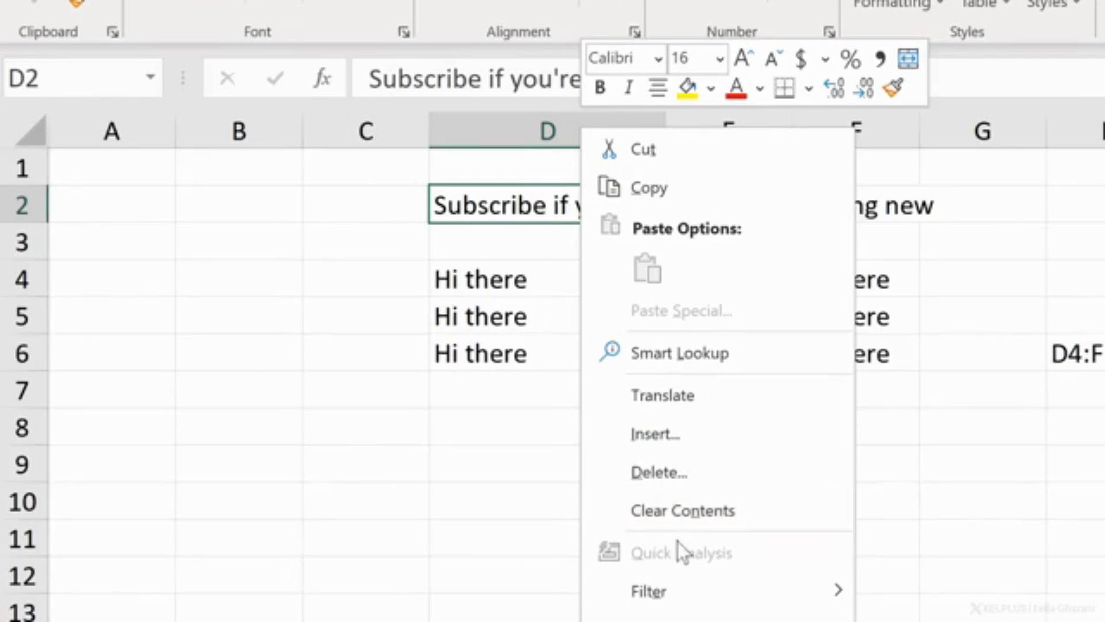
pyautogui.press('Escape')
pyautogui.click(501, 138)
pyautogui.rightClick(506, 136)
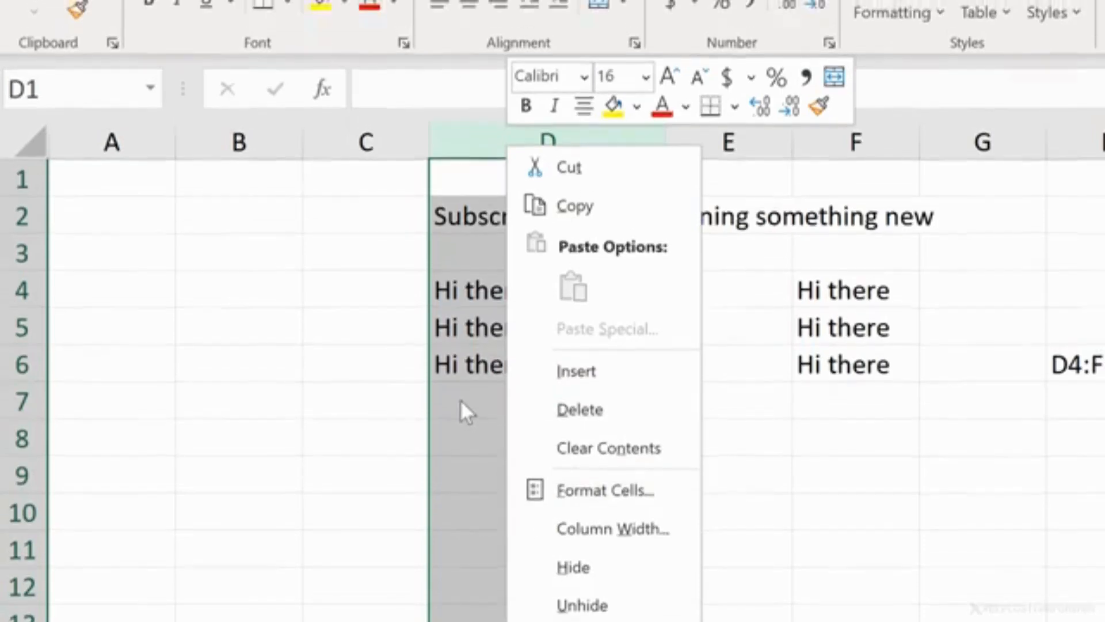
pyautogui.click(461, 388)
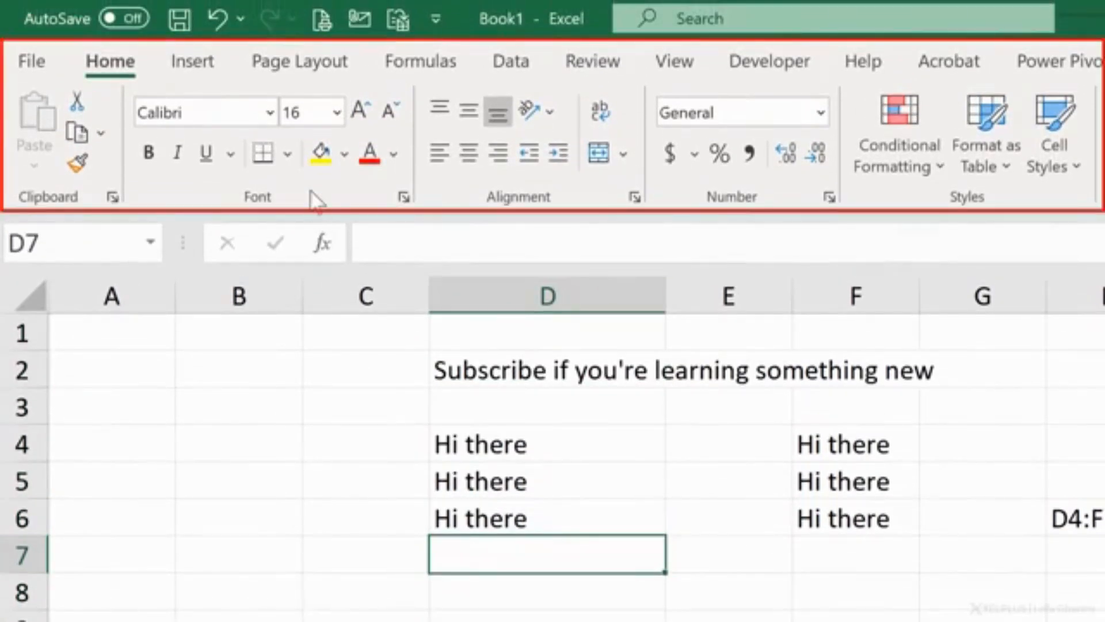
# Step: Examine the ribbon's commands for inserting objects, page layout and basic formatting, including the Table command
pyautogui.click(187, 69)
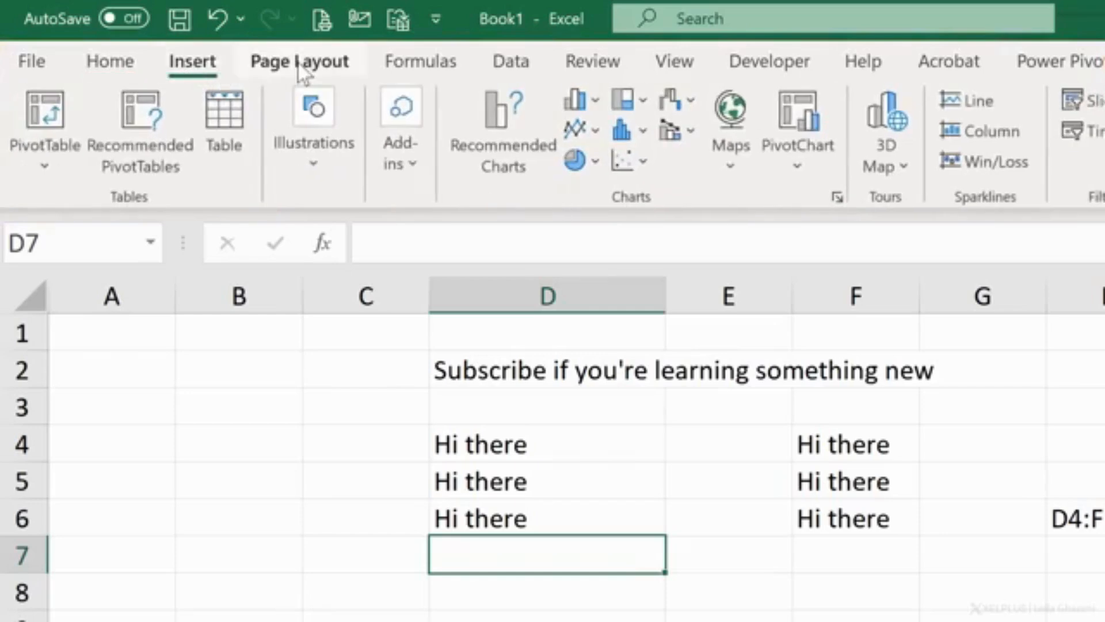
pyautogui.click(301, 69)
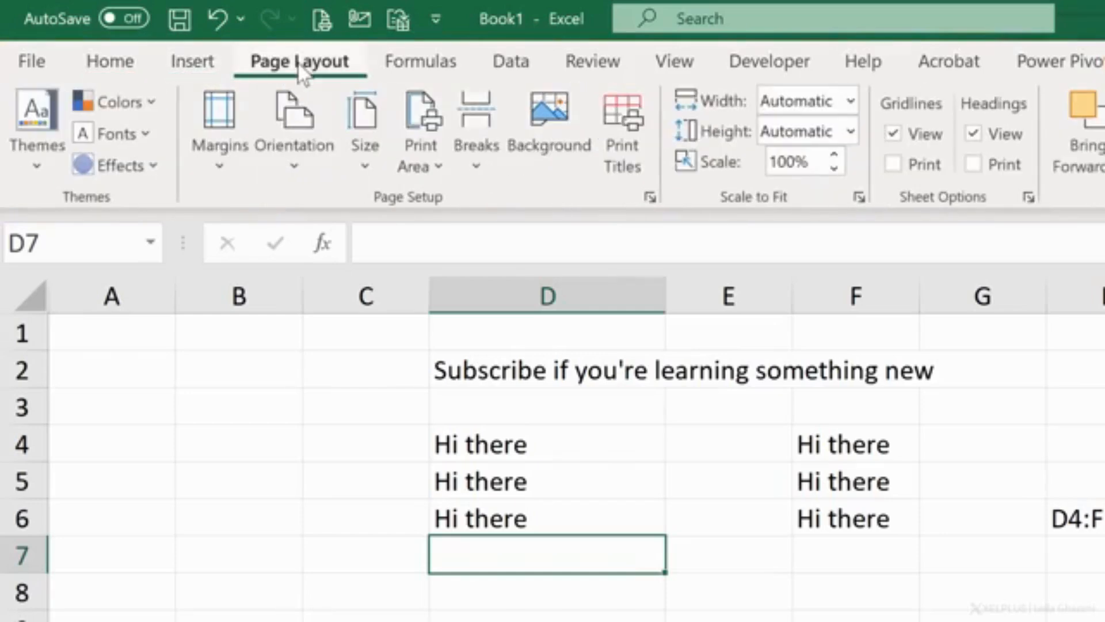
pyautogui.click(118, 76)
pyautogui.click(190, 68)
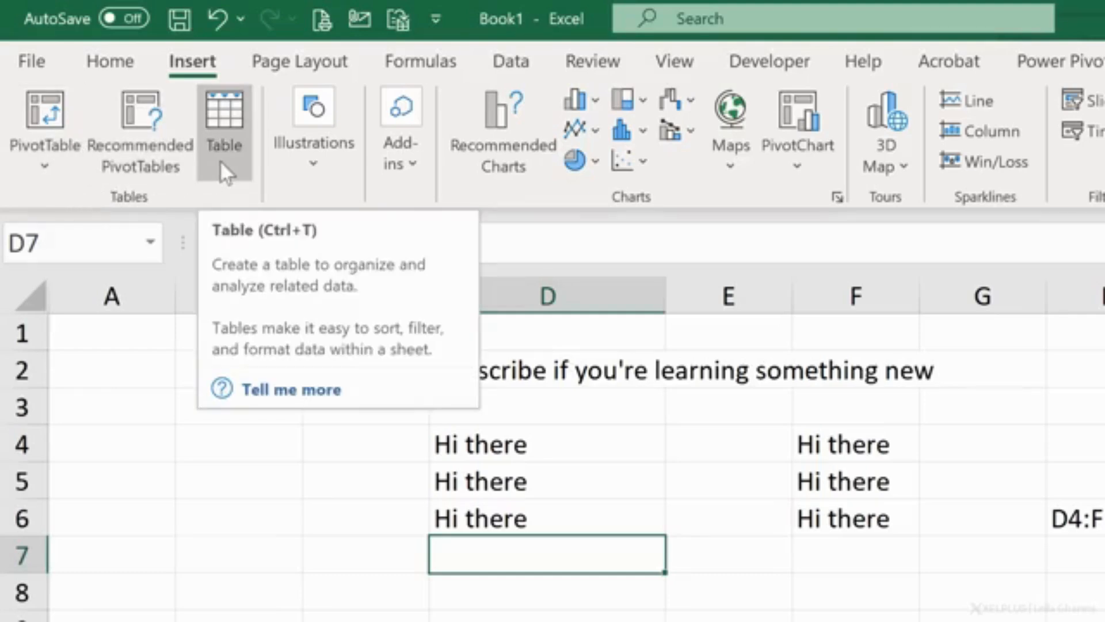
# Step: Hide the sheet's gridlines and show them again
pyautogui.click(270, 62)
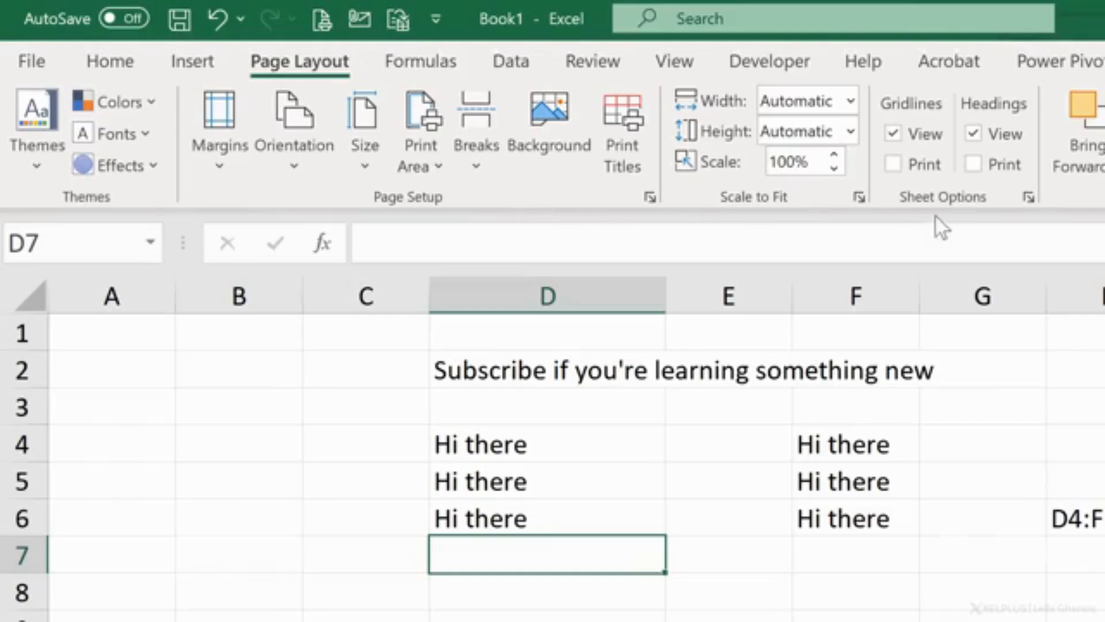
pyautogui.click(893, 135)
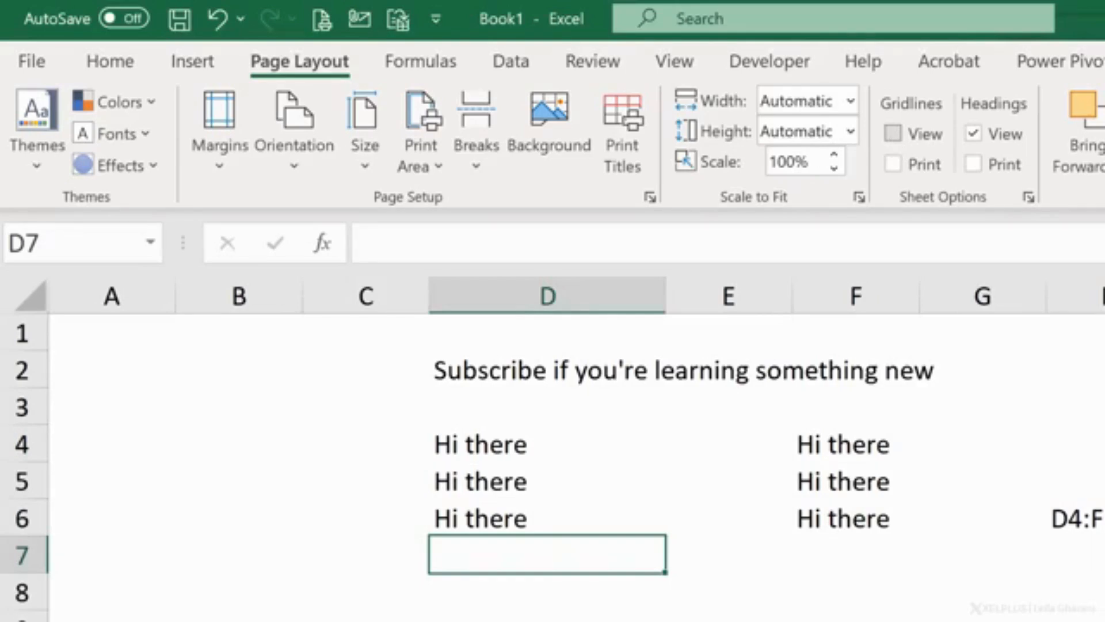
pyautogui.click(893, 135)
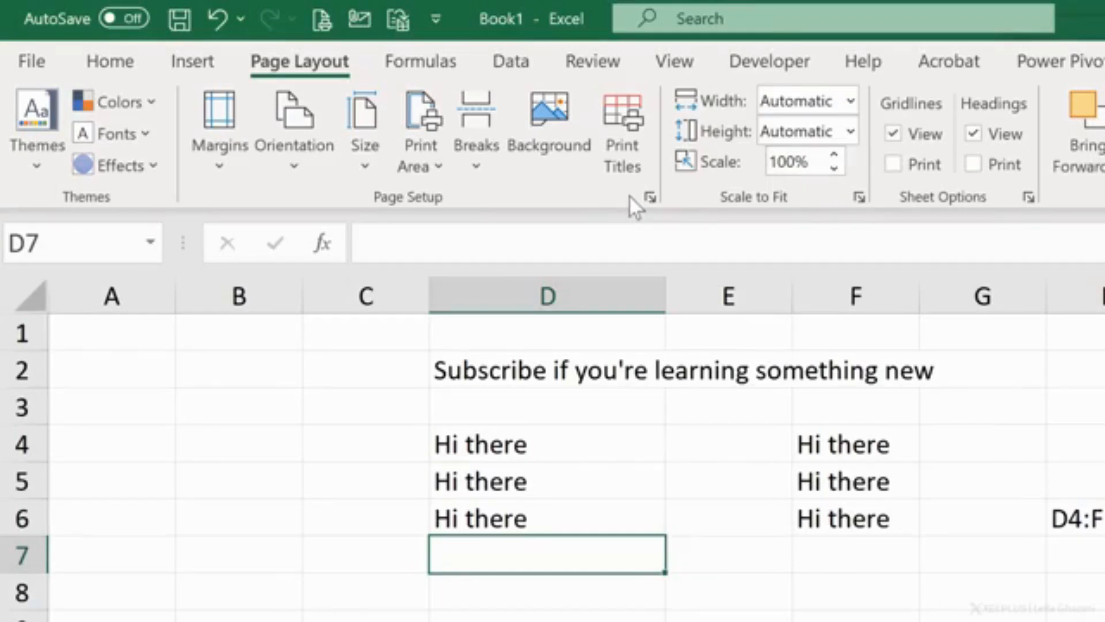
# Step: Collapse the ribbon, bring its page layout commands up temporarily and pin the ribbon open again
pyautogui.click(651, 197)
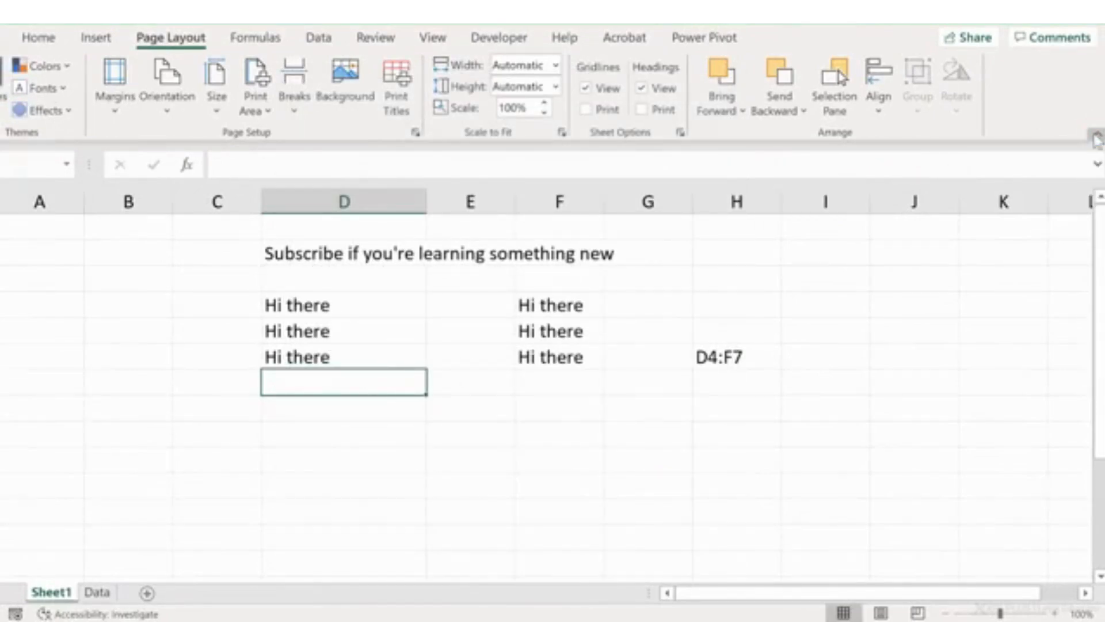
pyautogui.hotkey('ctrl', 'F1')
pyautogui.click(171, 38)
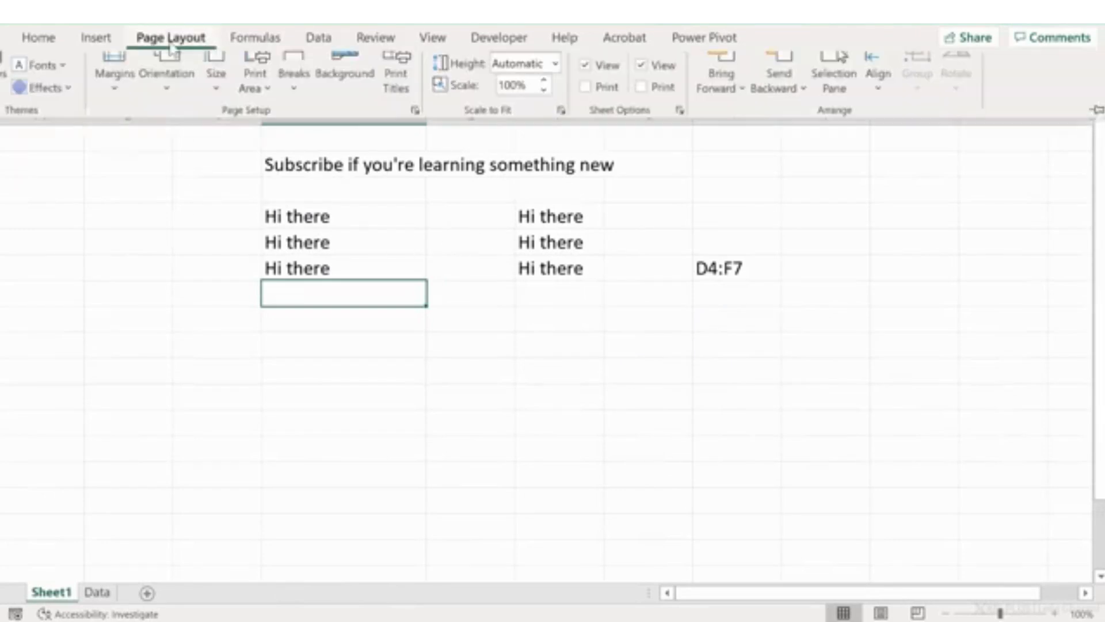
pyautogui.click(283, 292)
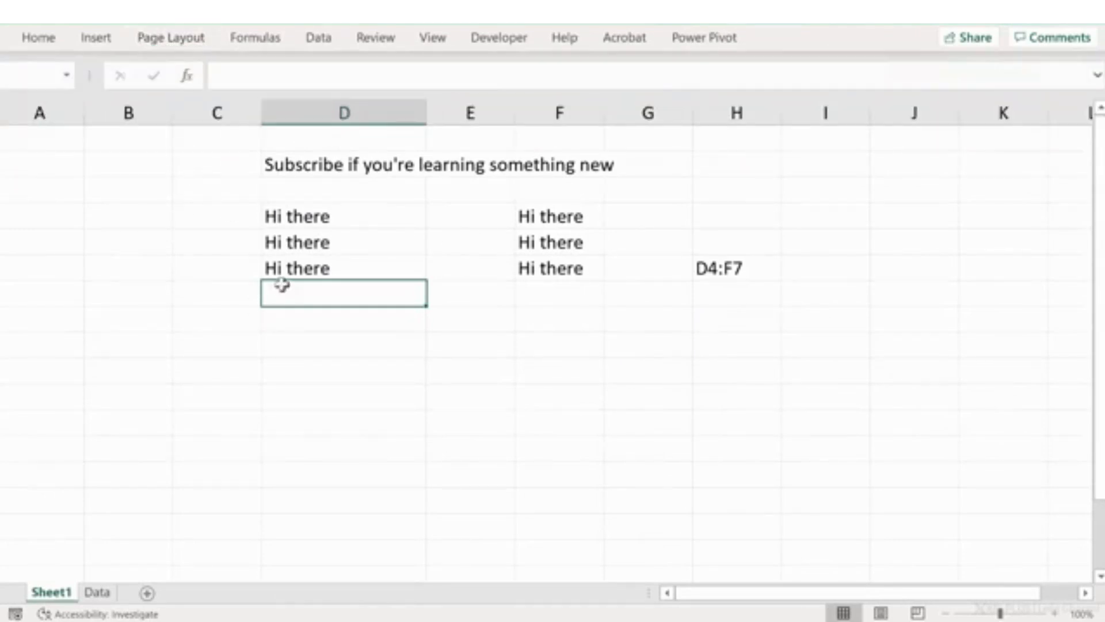
pyautogui.click(164, 38)
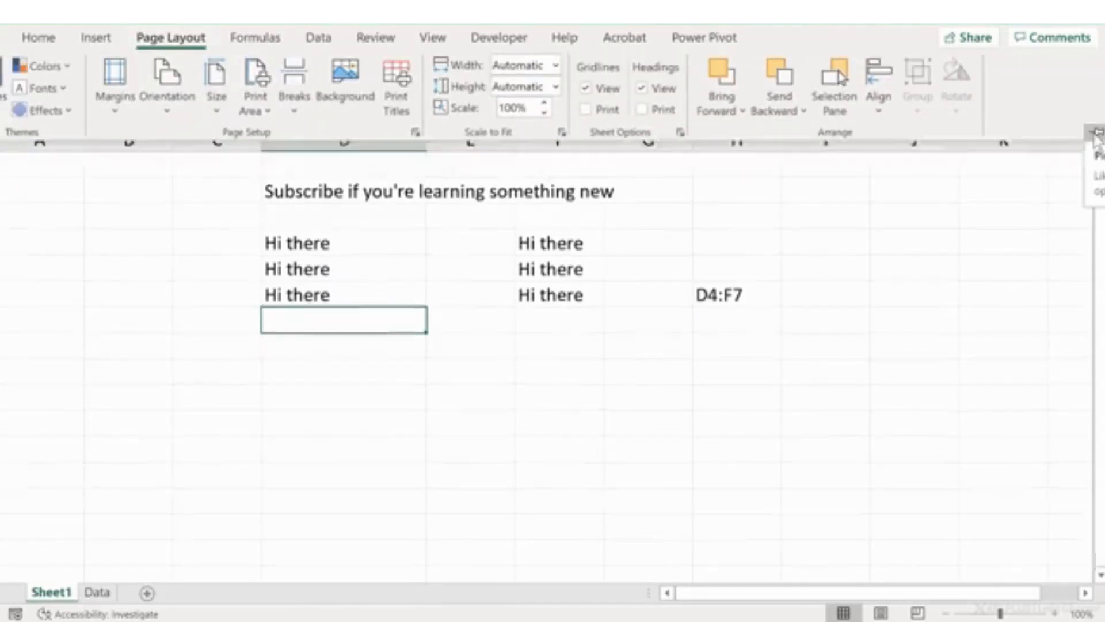
pyautogui.click(1097, 133)
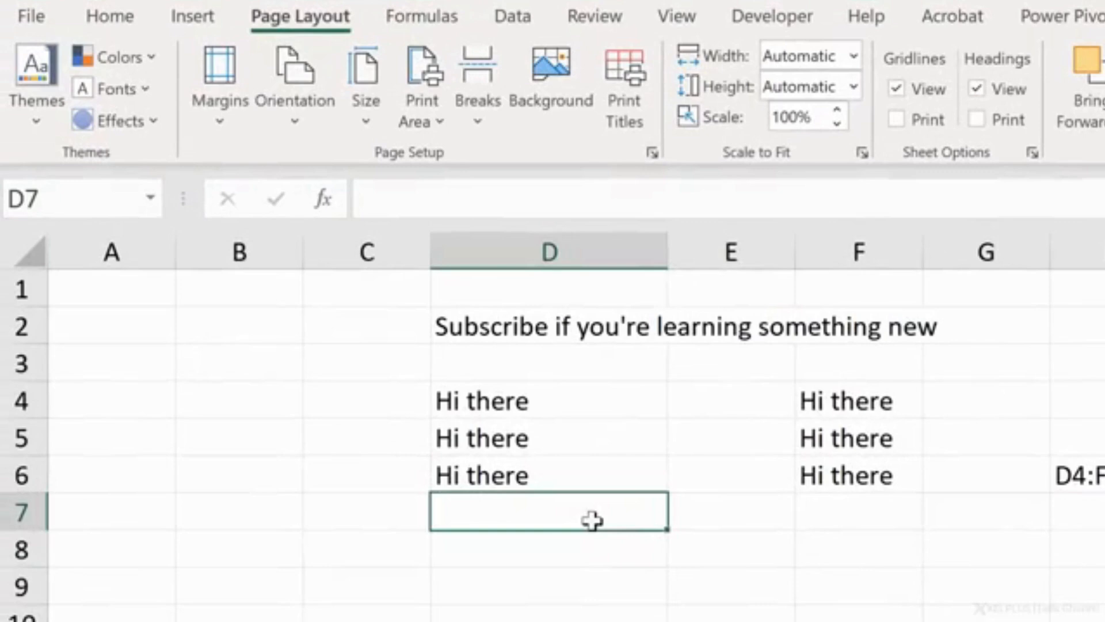
# Step: View the file management start page and return to the worksheet
pyautogui.click(42, 15)
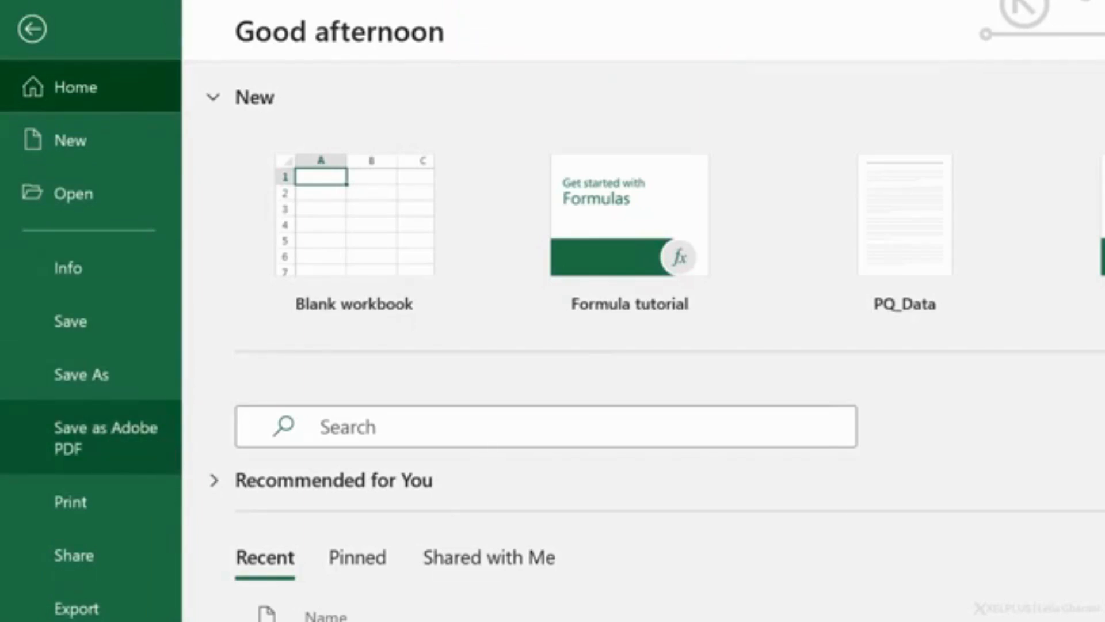
pyautogui.press('Escape')
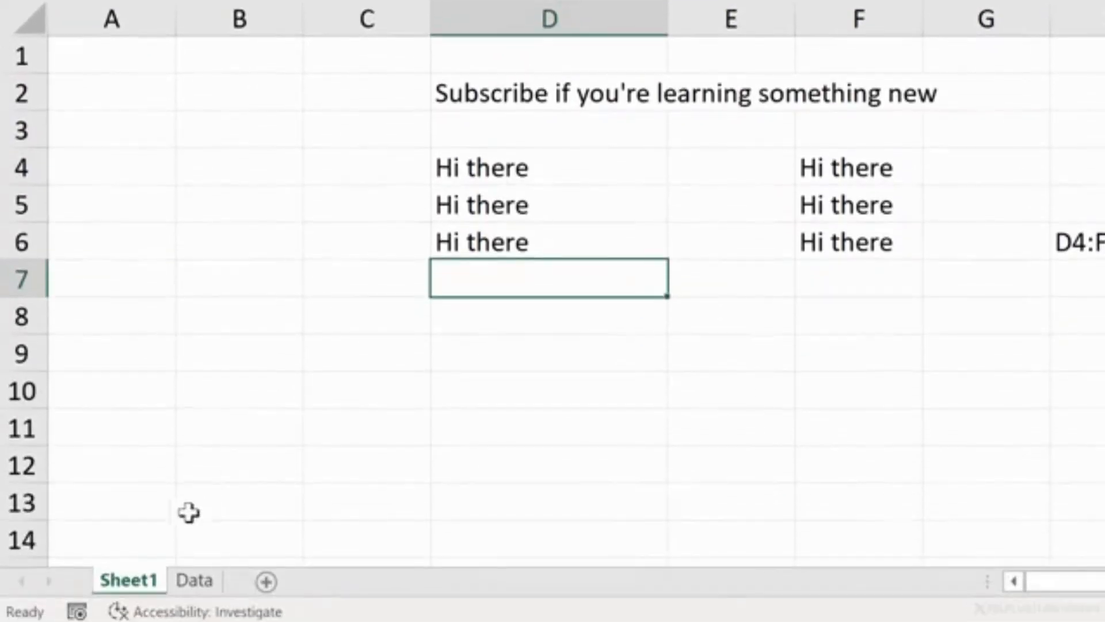
# Step: On the Data sheet, enter Jan in B3 and fill the month series across to Jun in G3
pyautogui.click(195, 582)
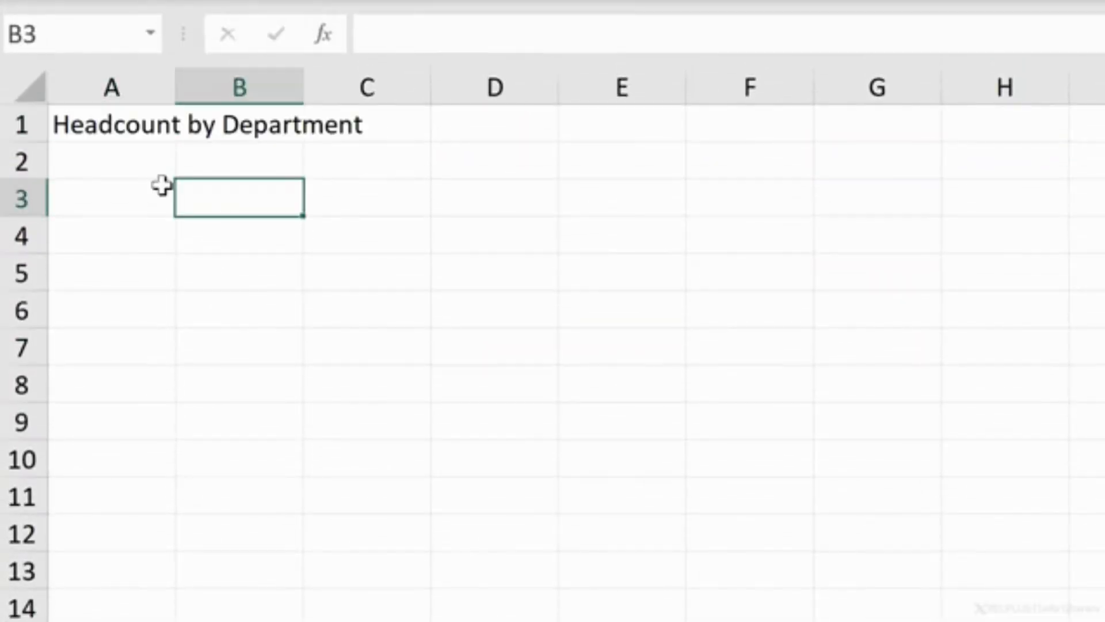
pyautogui.write('an')
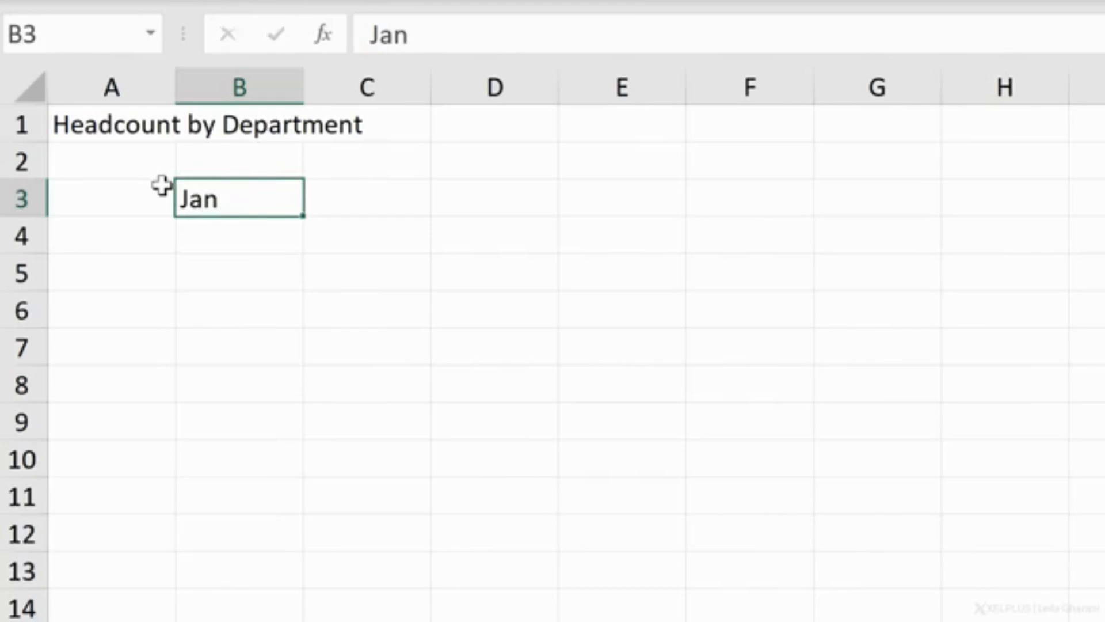
pyautogui.press('Tab')
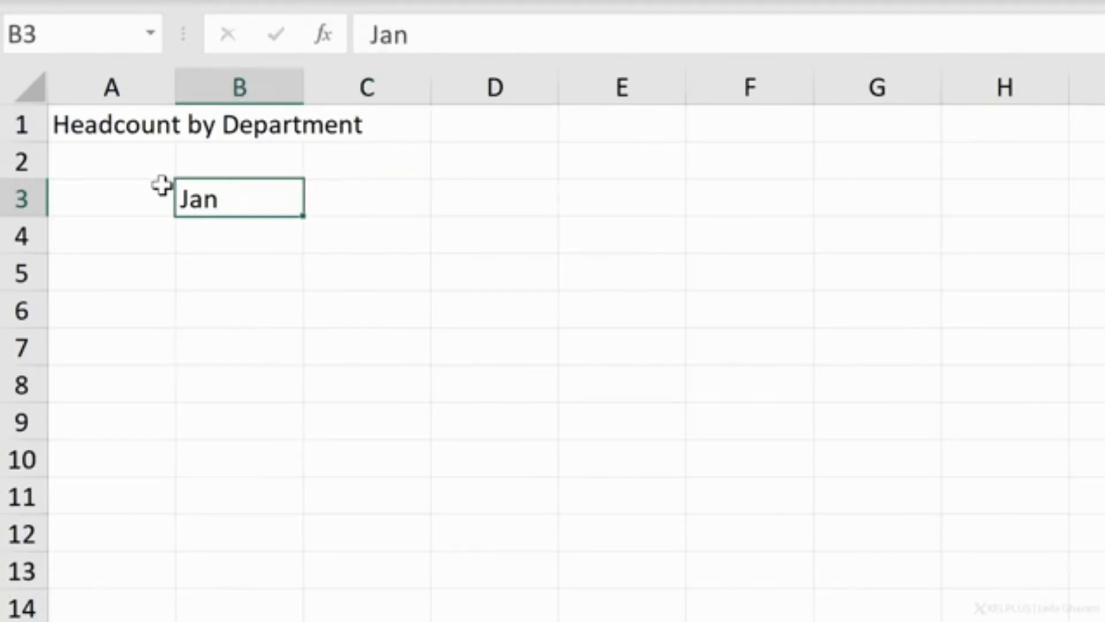
pyautogui.press('Return')
pyautogui.moveTo(301, 218); pyautogui.dragTo(773, 200)
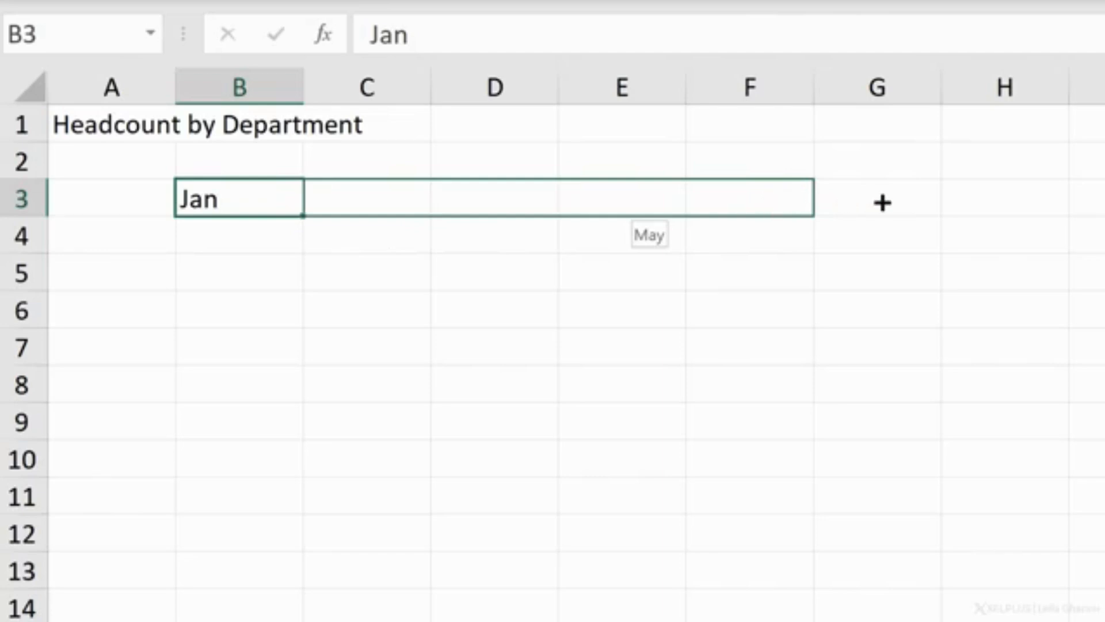
pyautogui.moveTo(883, 203); pyautogui.dragTo(921, 201)
# Step: Enter Marketing as the first department name in A4
pyautogui.click(158, 230)
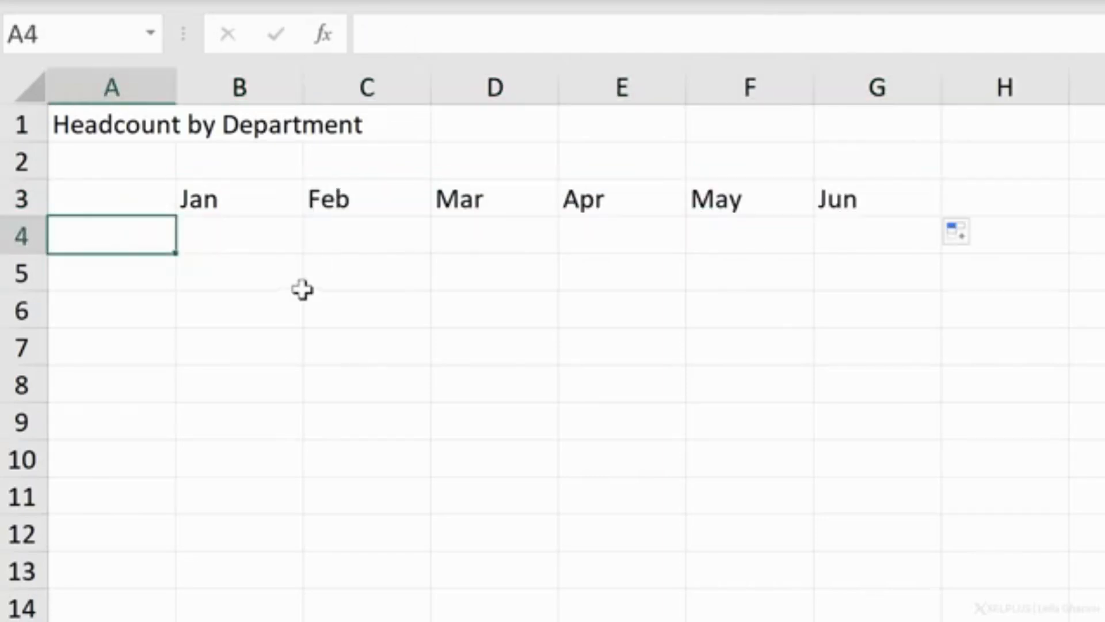
pyautogui.write('Marketing')
pyautogui.press('Return')
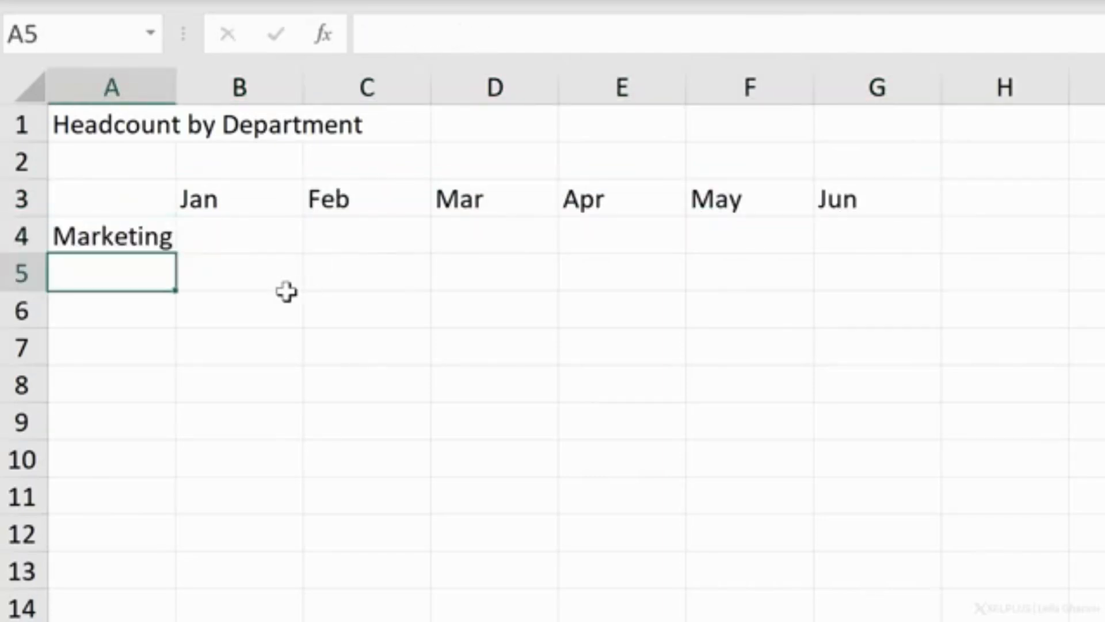
# Step: Edit the existing entry in A4 to read Marketing & Sales
pyautogui.press('Up')
pyautogui.press('F2')
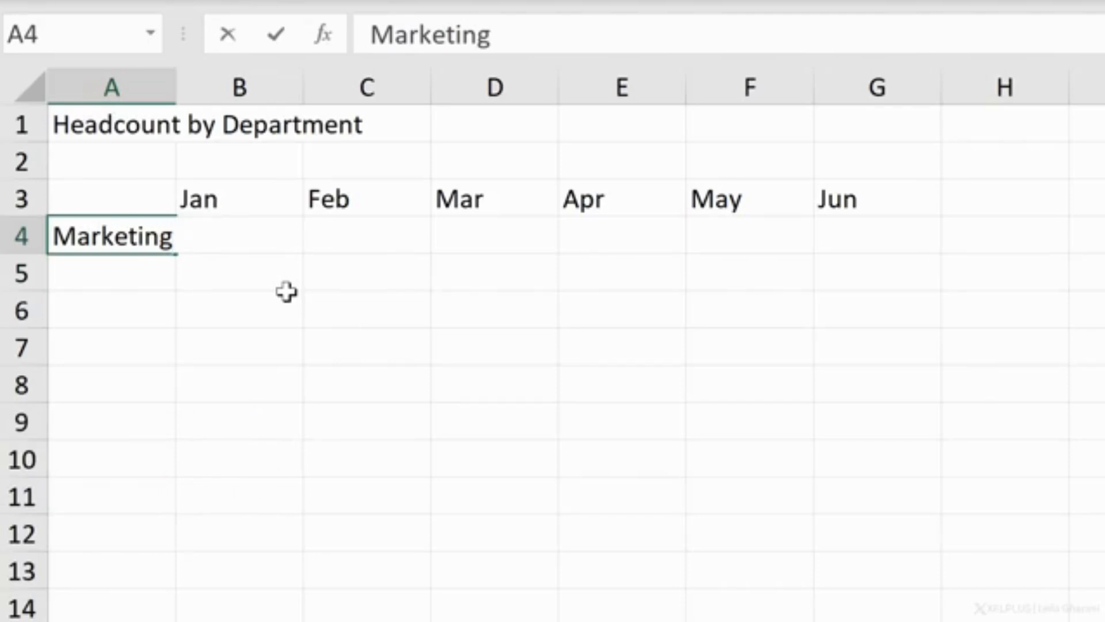
pyautogui.write('& ')
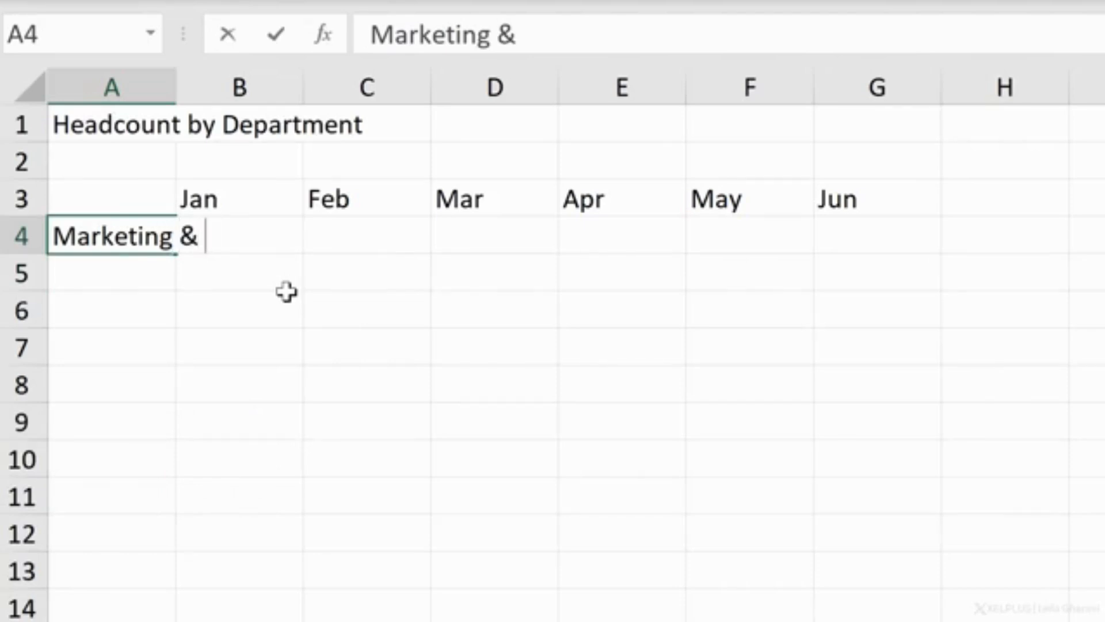
pyautogui.write('Sales')
pyautogui.press('Return')
# Step: Overwrite the whole entry in A4 with Marketing
pyautogui.press('Up')
pyautogui.write('Mar')
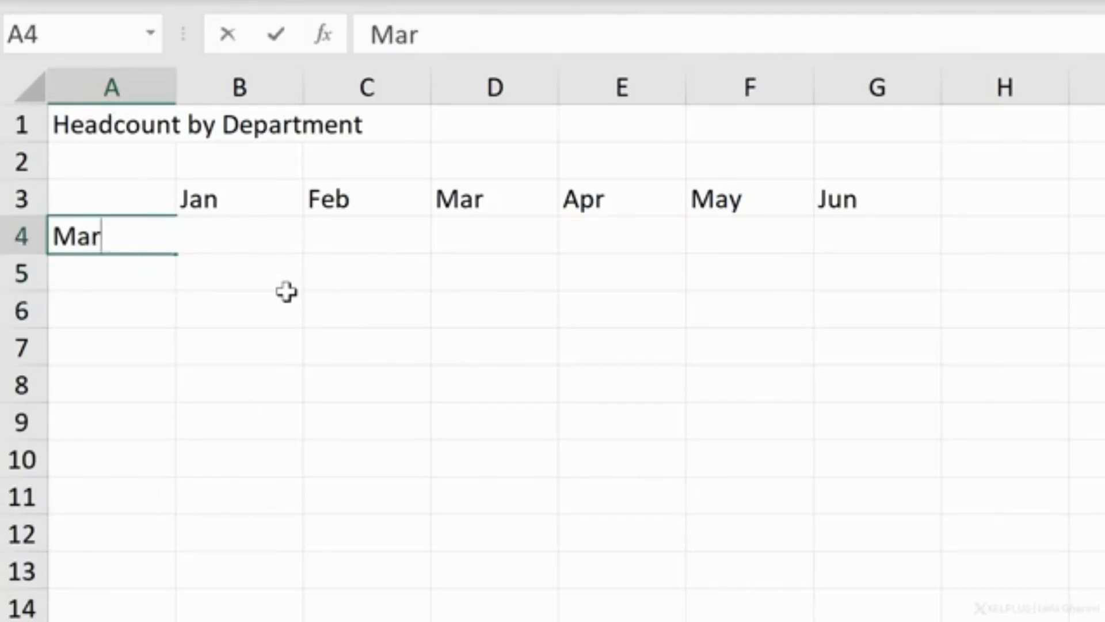
pyautogui.write('keting')
pyautogui.press('Return')
pyautogui.press('Up')
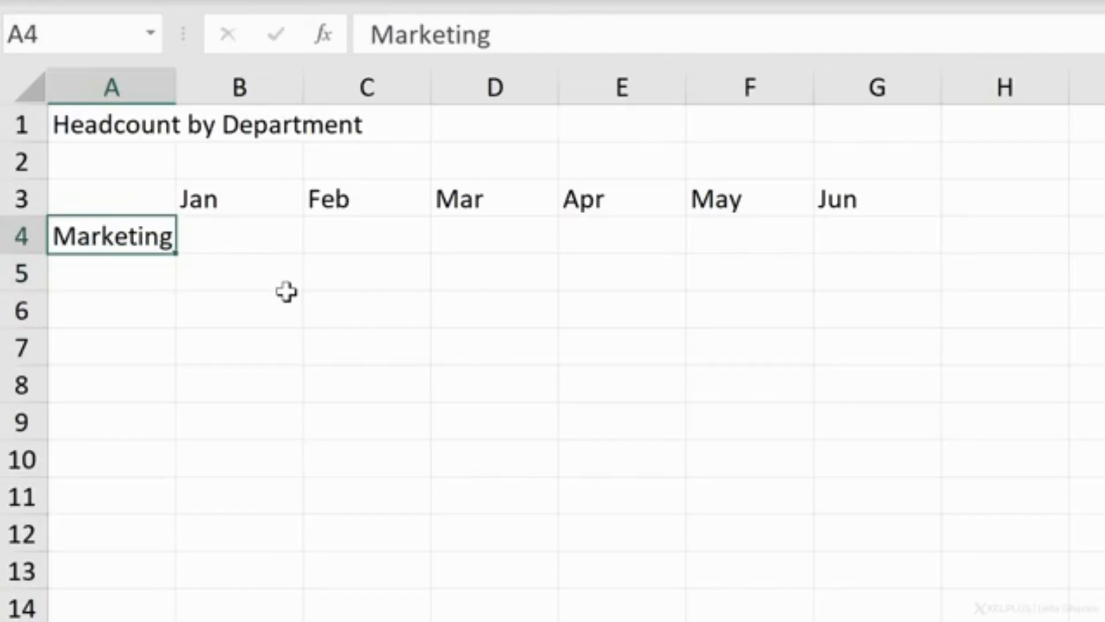
# Step: Enter 20 in B4 as Marketing's headcount for Jan
pyautogui.press('Tab')
pyautogui.write('20')
pyautogui.press('Tab')
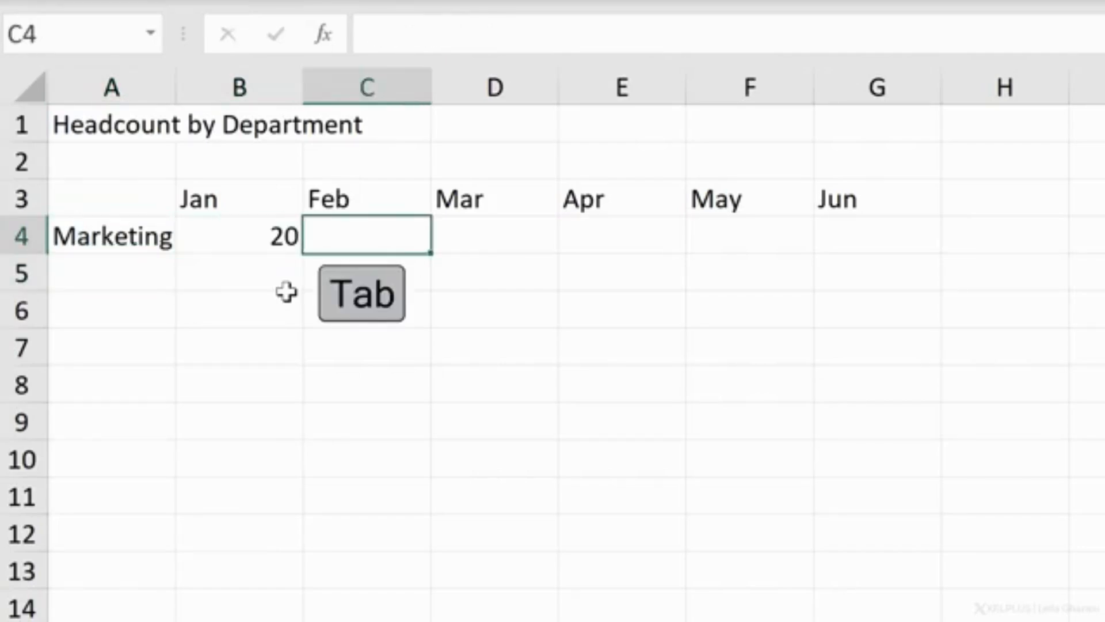
# Step: Enter 20 in C4 and D4 individually, clear both cells again and return to B4
pyautogui.write('20')
pyautogui.press('Tab')
pyautogui.write('20')
pyautogui.hotkey('ctrl', 'Return')
pyautogui.press('Right')
pyautogui.press('Left')
pyautogui.press('Left')
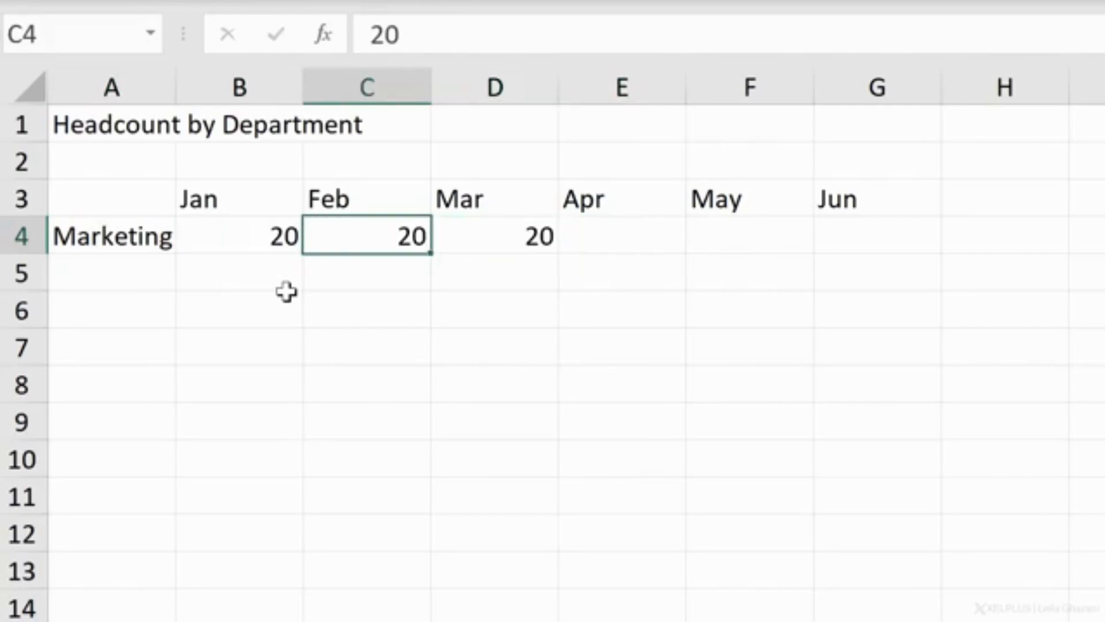
pyautogui.hotkey('shift', 'Right')
pyautogui.press('Delete')
pyautogui.press('Left')
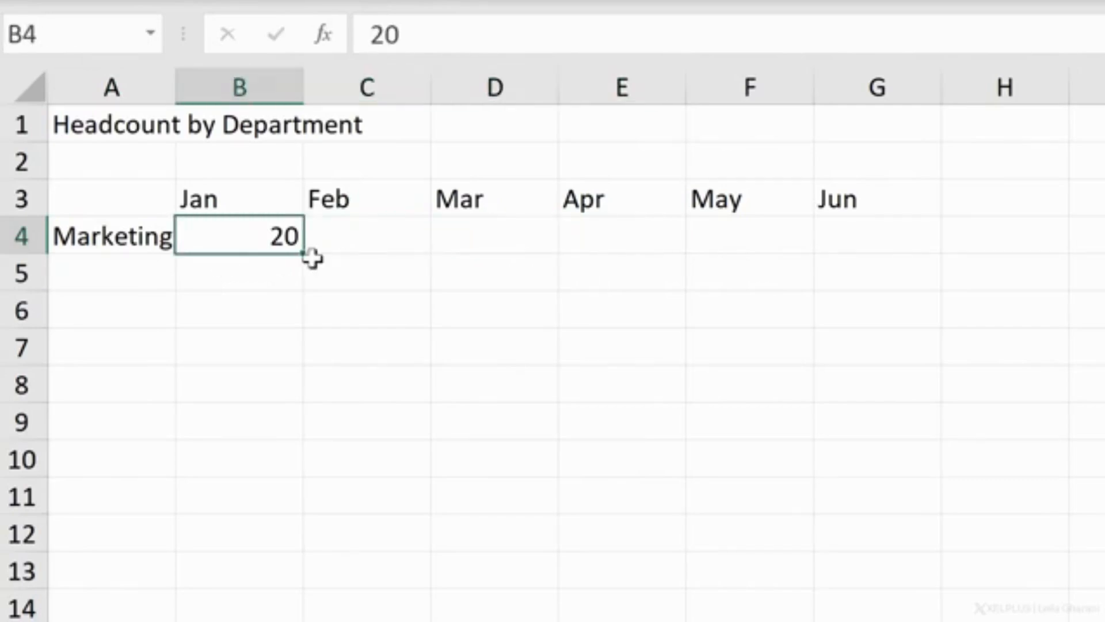
# Step: Fill the value in B4 across to G4 with the fill handle and clear C4:G4 again
pyautogui.moveTo(306, 252); pyautogui.dragTo(903, 247)
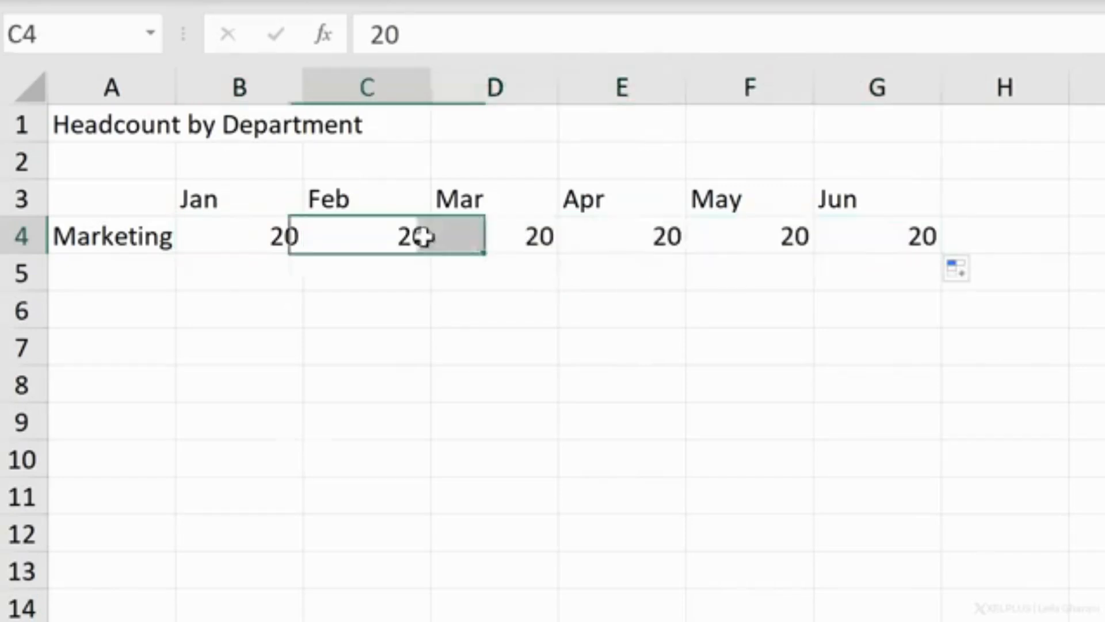
pyautogui.moveTo(424, 237); pyautogui.dragTo(843, 236)
pyautogui.press('Delete')
# Step: Select B4:G4 and use Fill Right to copy Marketing's Jan value of 20 through Jun
pyautogui.press('Left')
pyautogui.hotkey('shift', 'Right')
pyautogui.hotkey('shift', 'Right')
pyautogui.hotkey('shift', 'Right')
pyautogui.hotkey('shift', 'Right')
pyautogui.hotkey('shift', 'Right')
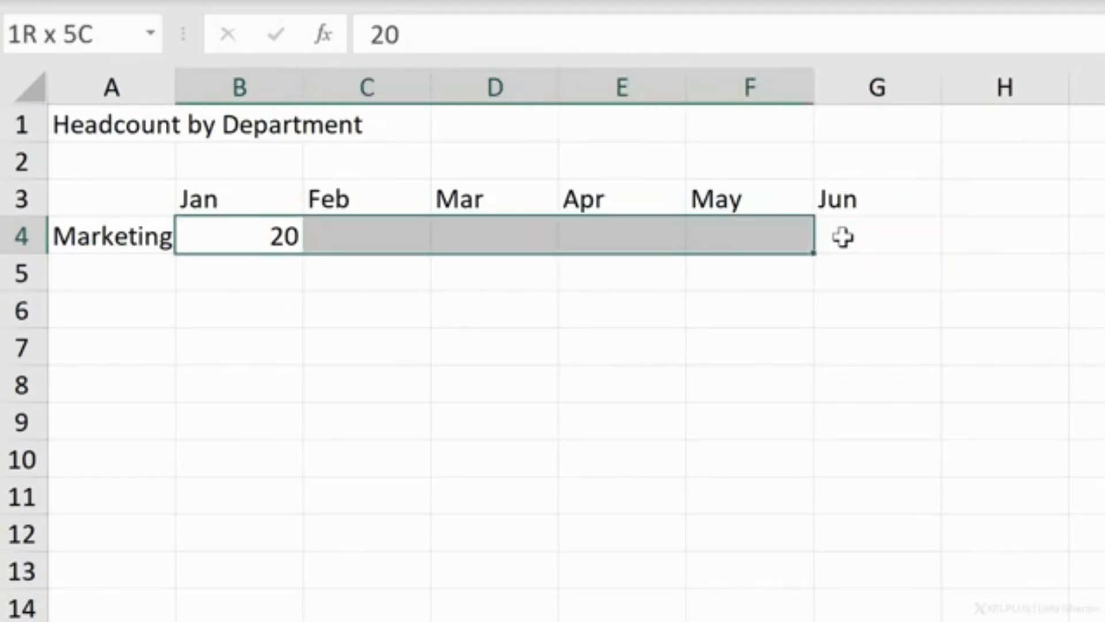
pyautogui.hotkey('ctrl', 'r')
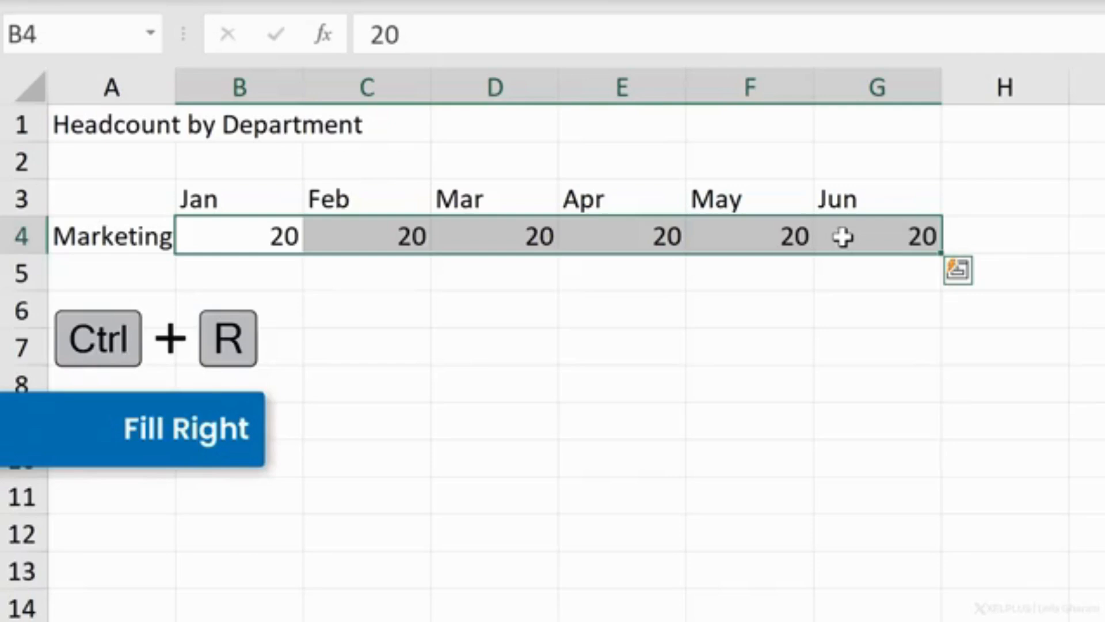
pyautogui.click(843, 237)
pyautogui.press('Down')
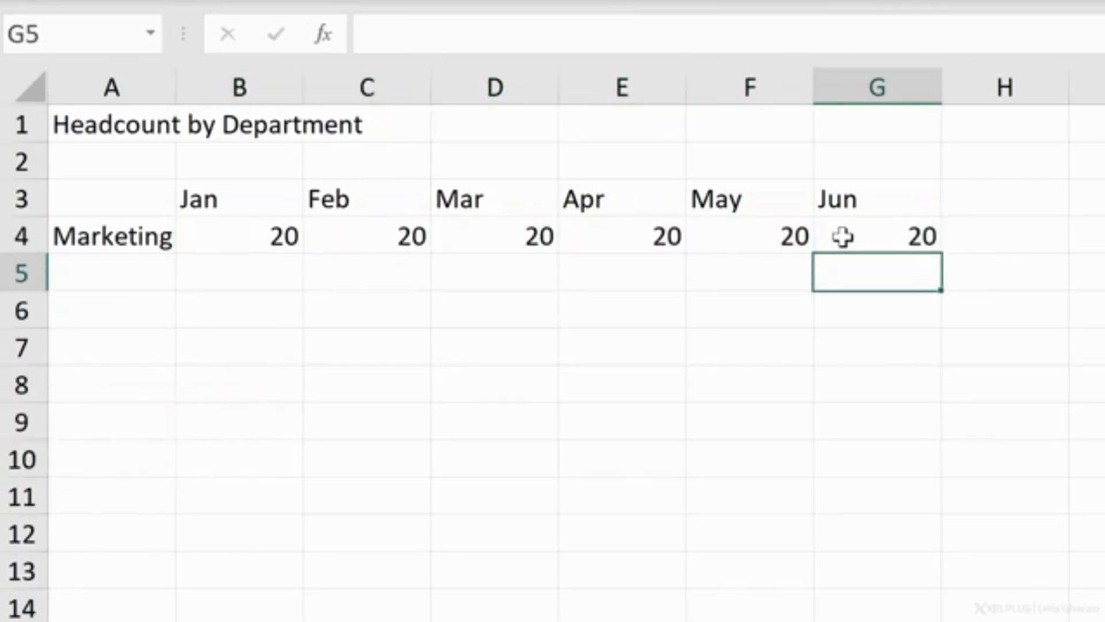
pyautogui.press('Up')
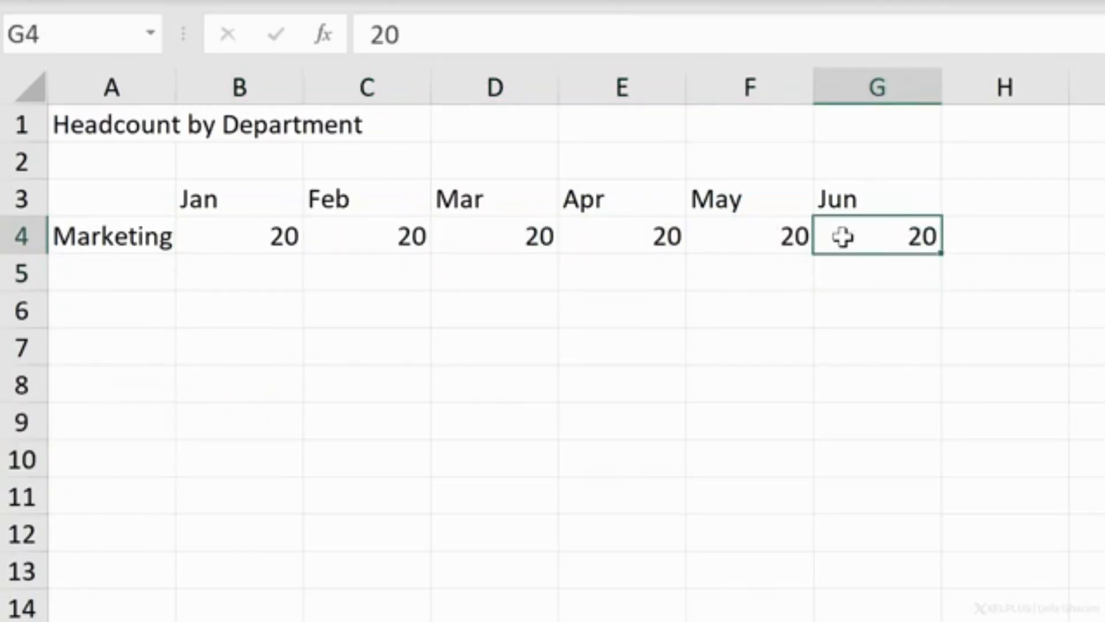
# Step: Select A4:G9 as the data entry range and advance the active cell past the Marketing row to A5
pyautogui.moveTo(150, 238); pyautogui.dragTo(863, 422)
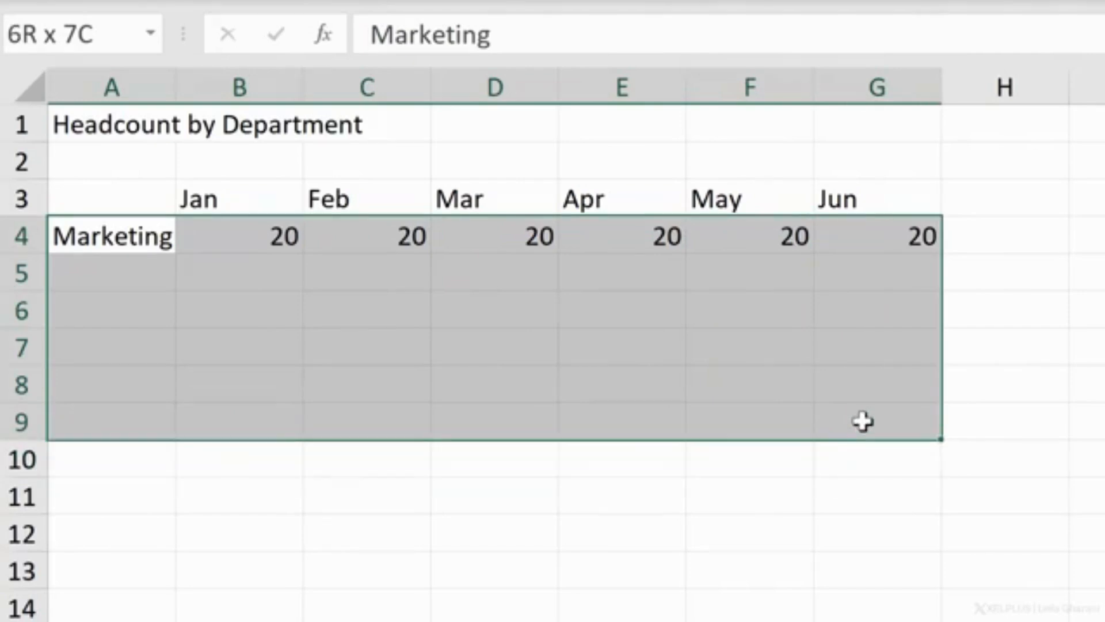
pyautogui.press('Tab')
pyautogui.press('Tab')
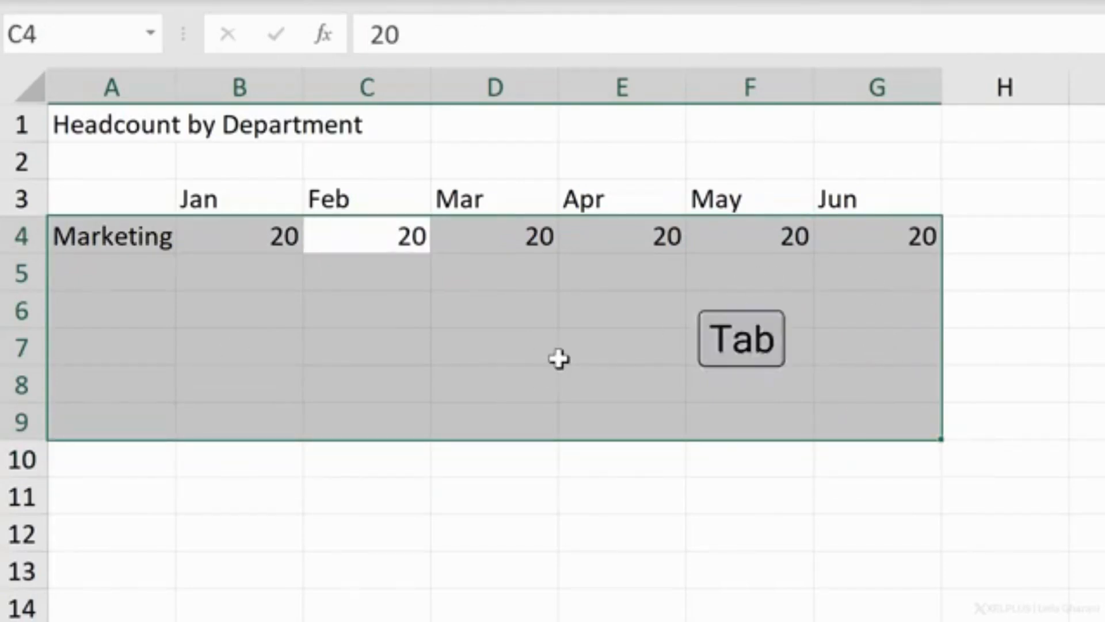
pyautogui.press('Tab')
pyautogui.press('Tab')
pyautogui.press('Tab')
pyautogui.press('Tab')
pyautogui.press('Tab')
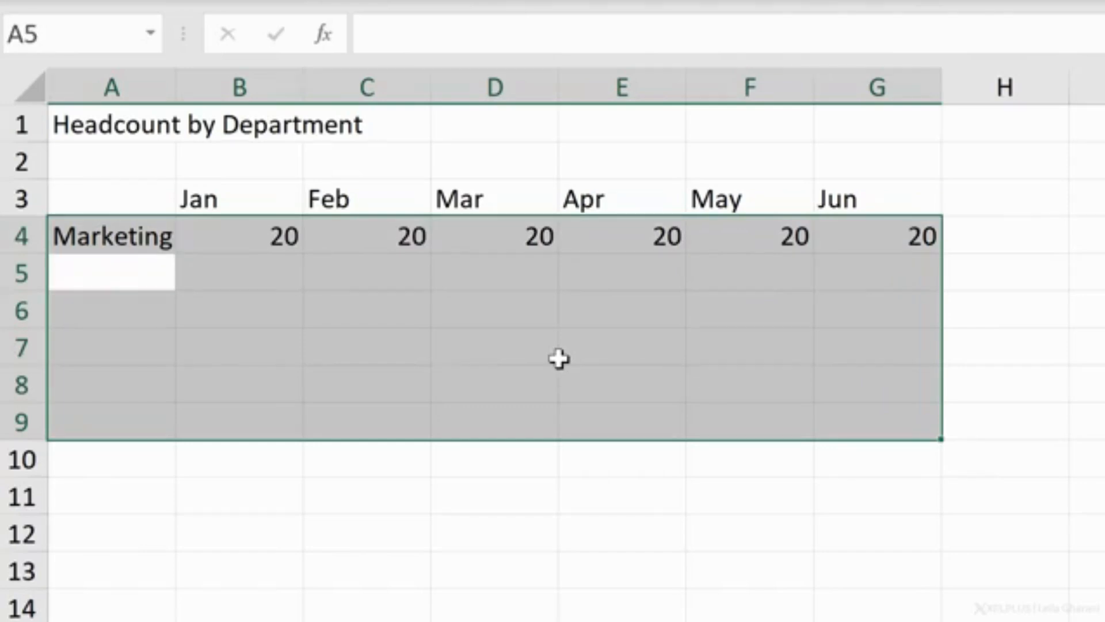
# Step: Enter Sales in A5 with 10 in B5 and C5, and move on to row 6 within the selected range
pyautogui.write('Sales')
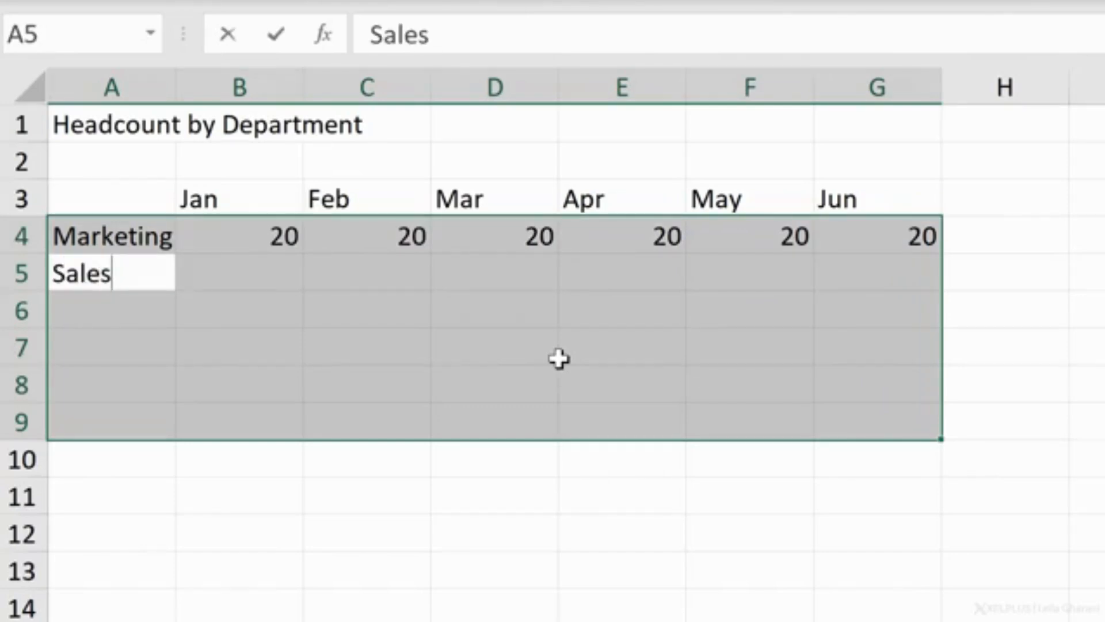
pyautogui.press('Tab')
pyautogui.write('10')
pyautogui.press('Tab')
pyautogui.write('10')
pyautogui.press('Tab')
pyautogui.press('Tab')
pyautogui.press('Tab')
pyautogui.press('Tab')
pyautogui.press('Tab')
pyautogui.press('Tab')
pyautogui.press('Tab')
pyautogui.press('Tab')
pyautogui.press('Tab')
pyautogui.press('Tab')
pyautogui.press('Tab')
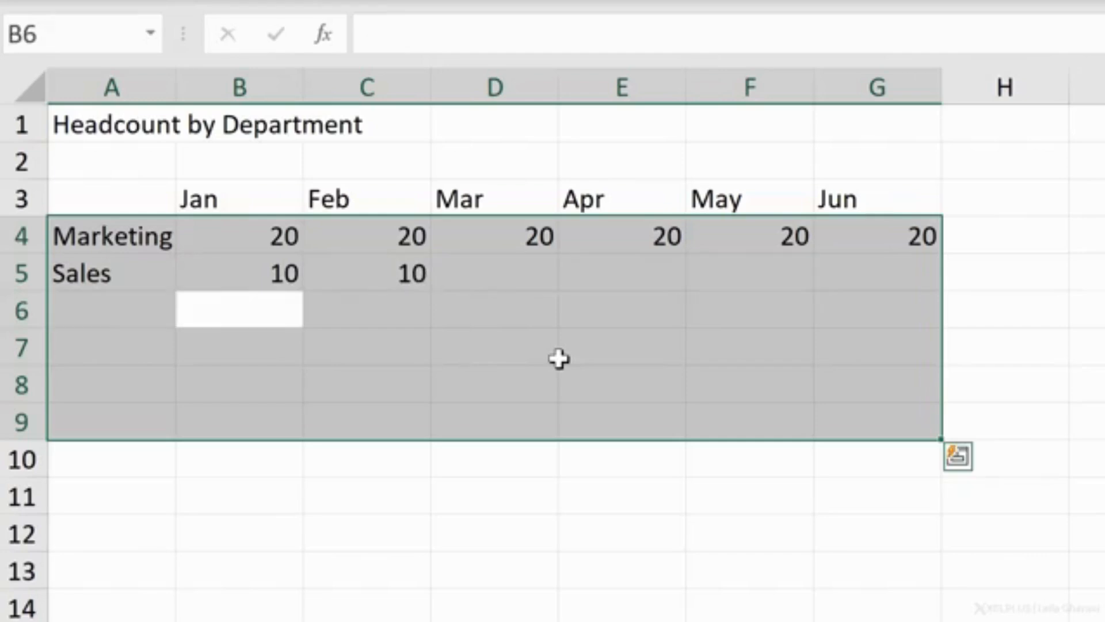
pyautogui.press('Right')
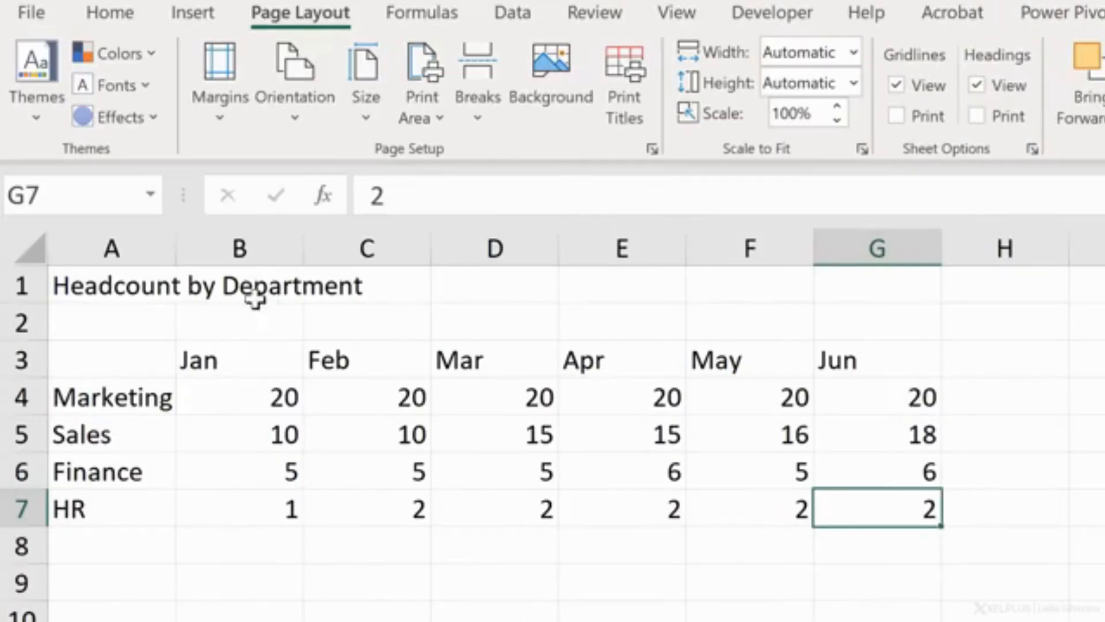
# Step: Merge and center the title Headcount by Department across A1:G1
pyautogui.moveTo(121, 290); pyautogui.dragTo(838, 293)
pyautogui.click(109, 14)
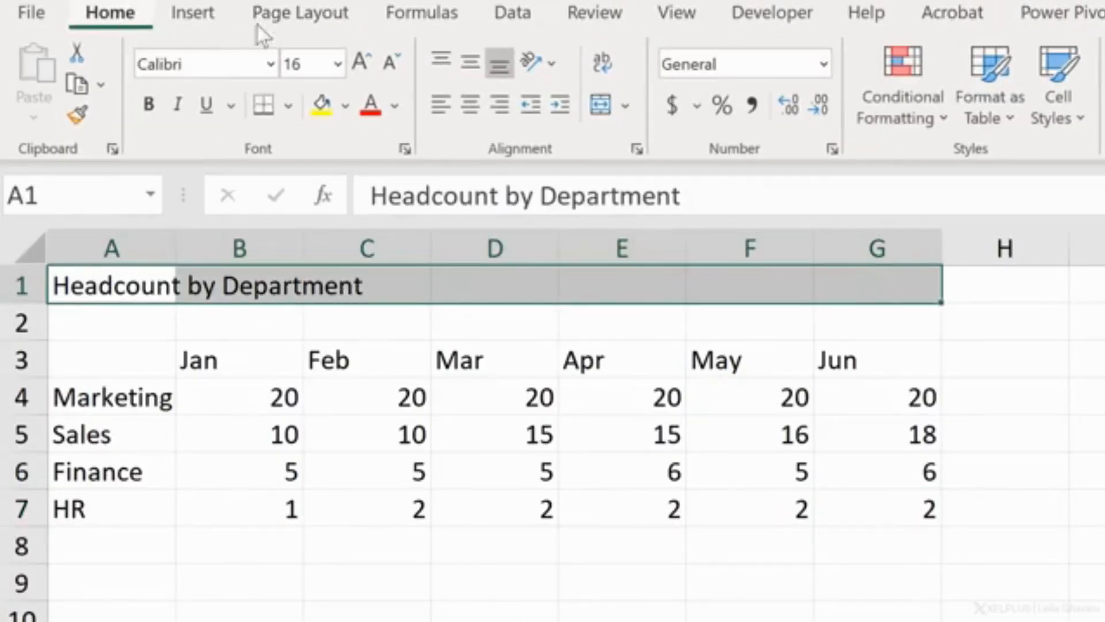
pyautogui.click(602, 107)
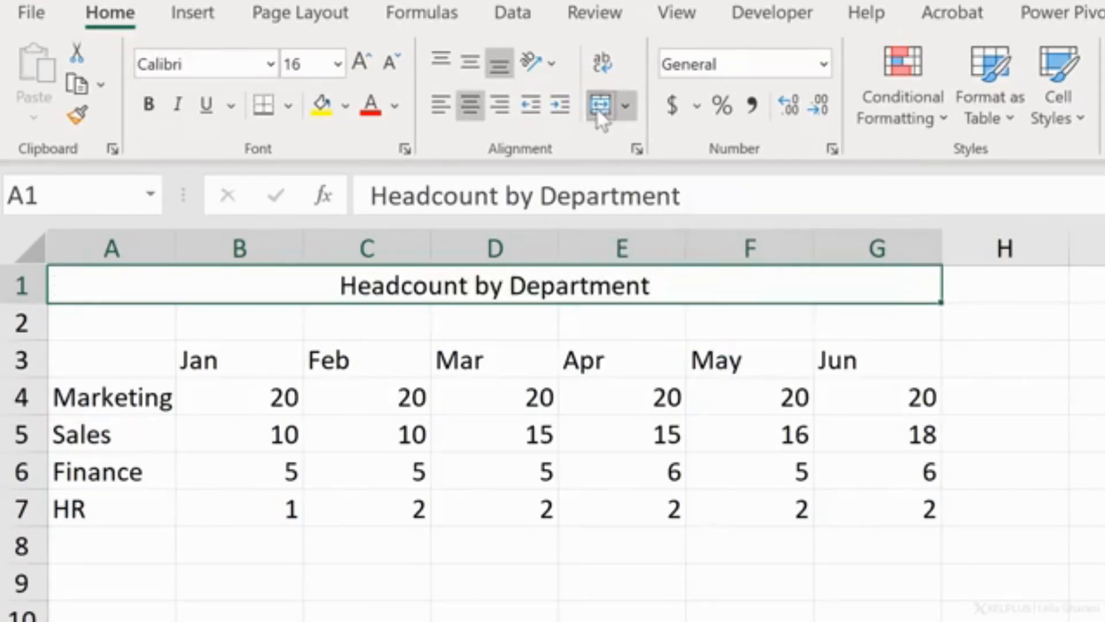
# Step: Make the month headers in B3:G3 bold and autofit the widths of columns B through G
pyautogui.moveTo(266, 350); pyautogui.dragTo(831, 356)
pyautogui.click(148, 111)
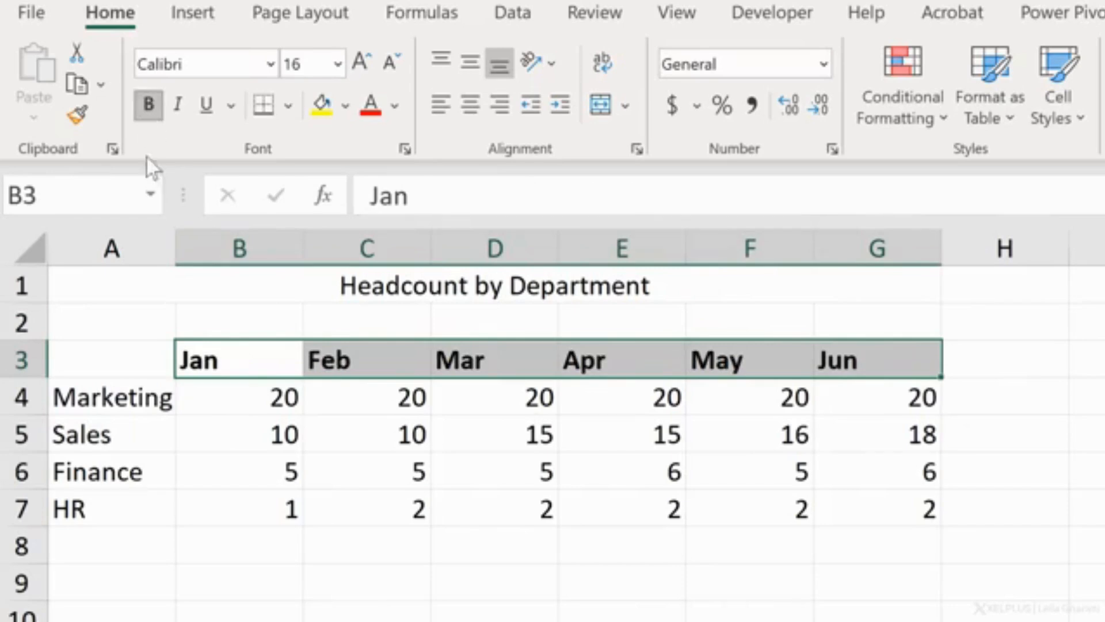
pyautogui.moveTo(253, 251); pyautogui.dragTo(827, 264)
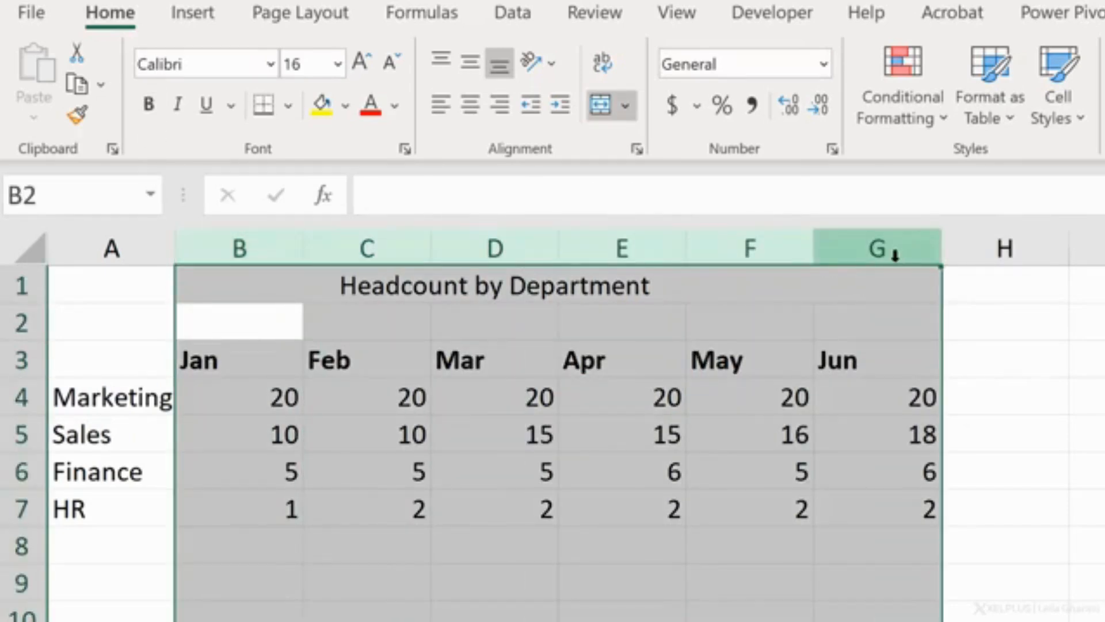
pyautogui.doubleClick(933, 247)
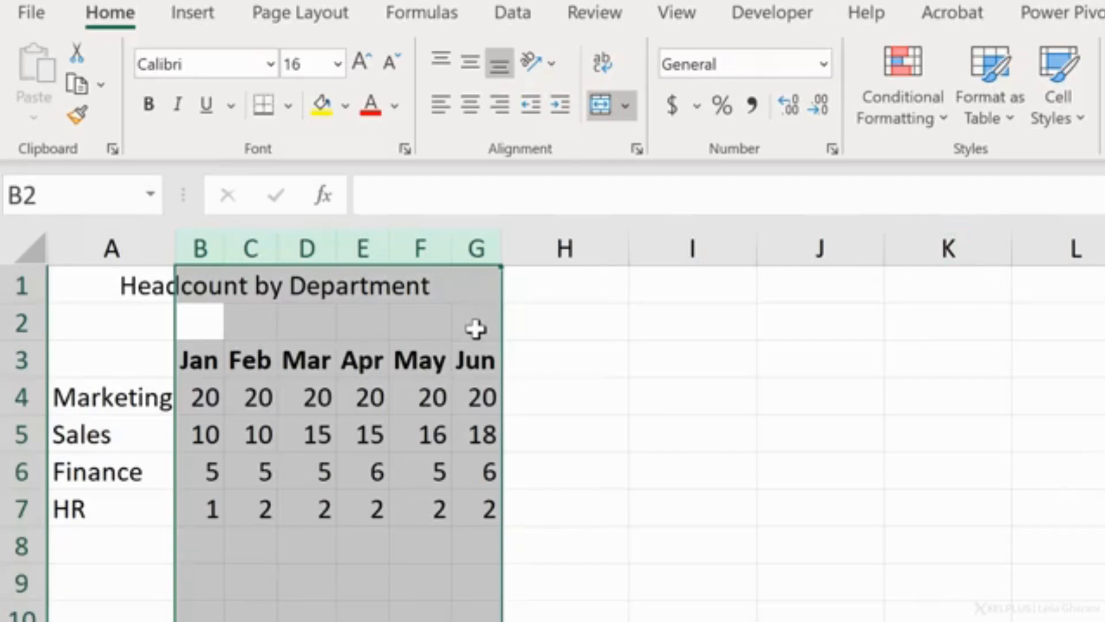
# Step: Widen columns B through G evenly and add a bottom border to the month headers in B3:G3
pyautogui.moveTo(497, 249); pyautogui.dragTo(516, 240)
pyautogui.click(211, 372)
pyautogui.moveTo(212, 372); pyautogui.dragTo(524, 360)
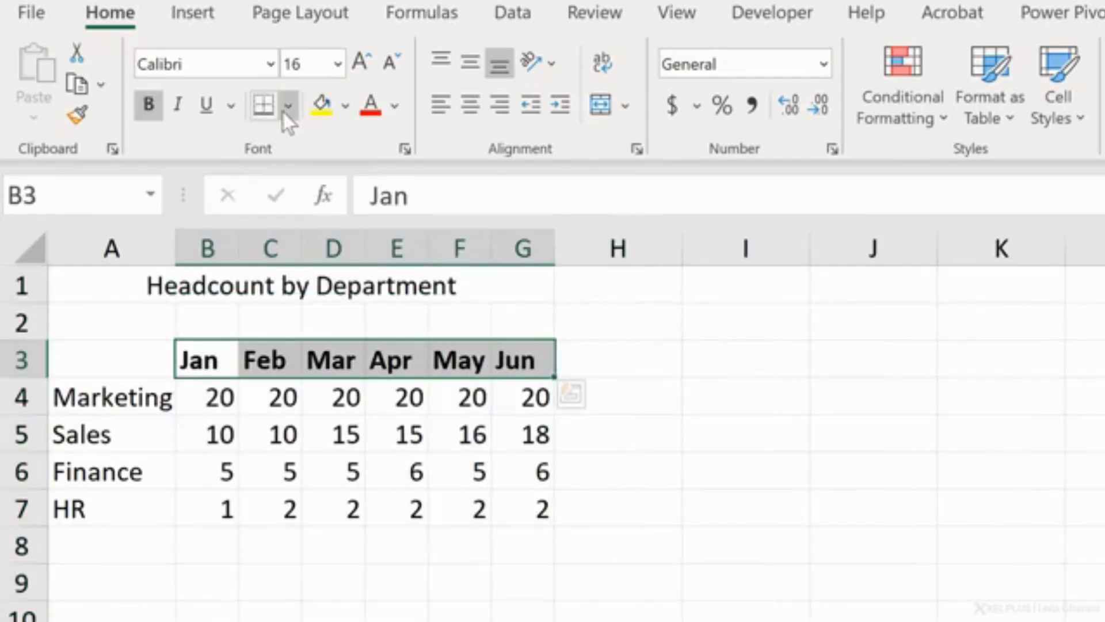
pyautogui.click(288, 108)
pyautogui.click(331, 536)
pyautogui.click(276, 442)
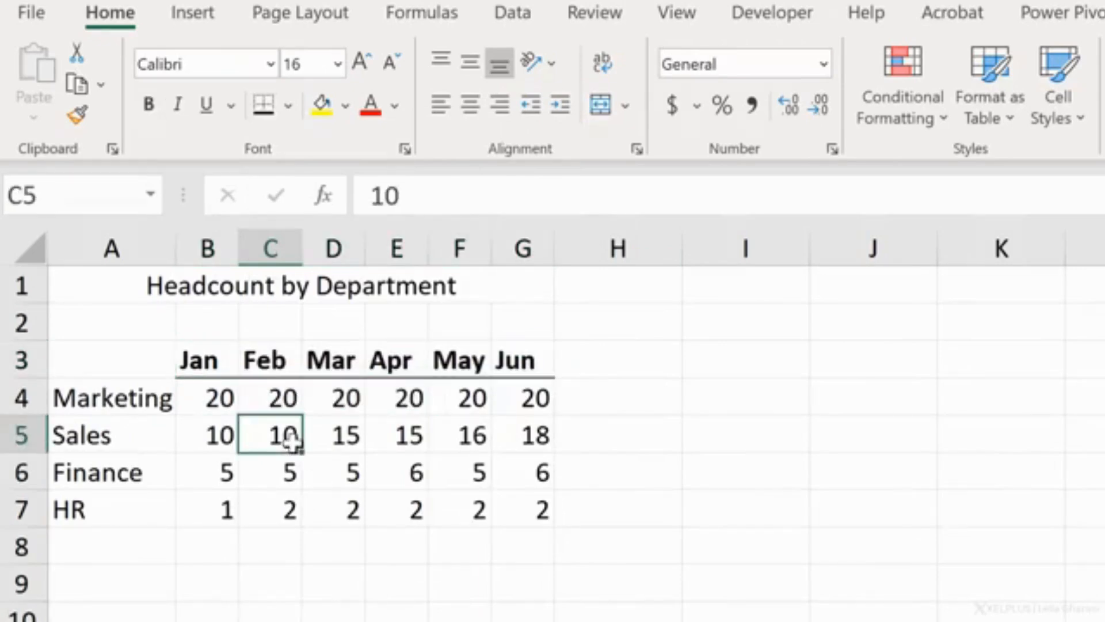
pyautogui.moveTo(128, 513); pyautogui.dragTo(495, 522)
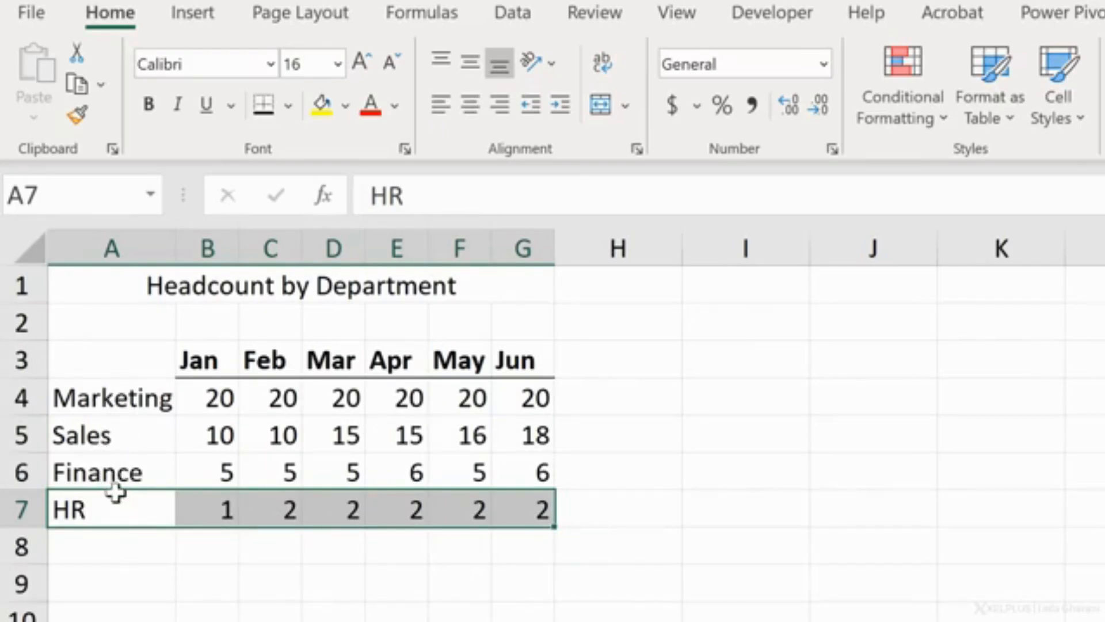
pyautogui.moveTo(116, 488); pyautogui.dragTo(95, 440)
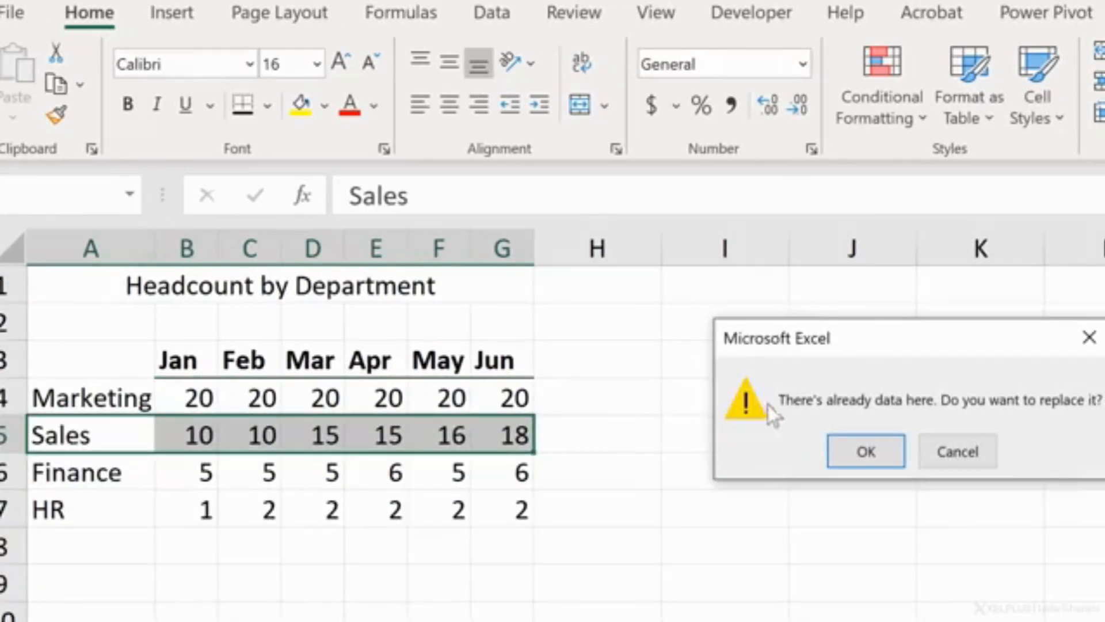
pyautogui.click(956, 458)
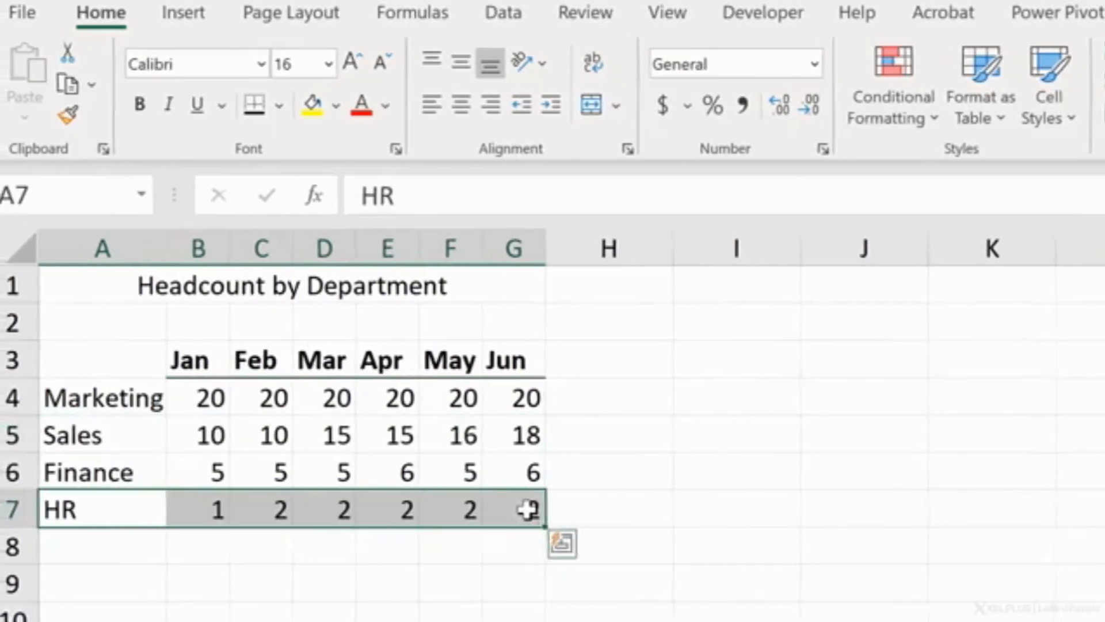
# Step: Move the HR data A7:G7 between the Marketing and Sales rows, shifting the other departments down without overwriting them
pyautogui.press('shift')
pyautogui.moveTo(118, 489); pyautogui.dragTo(119, 420)
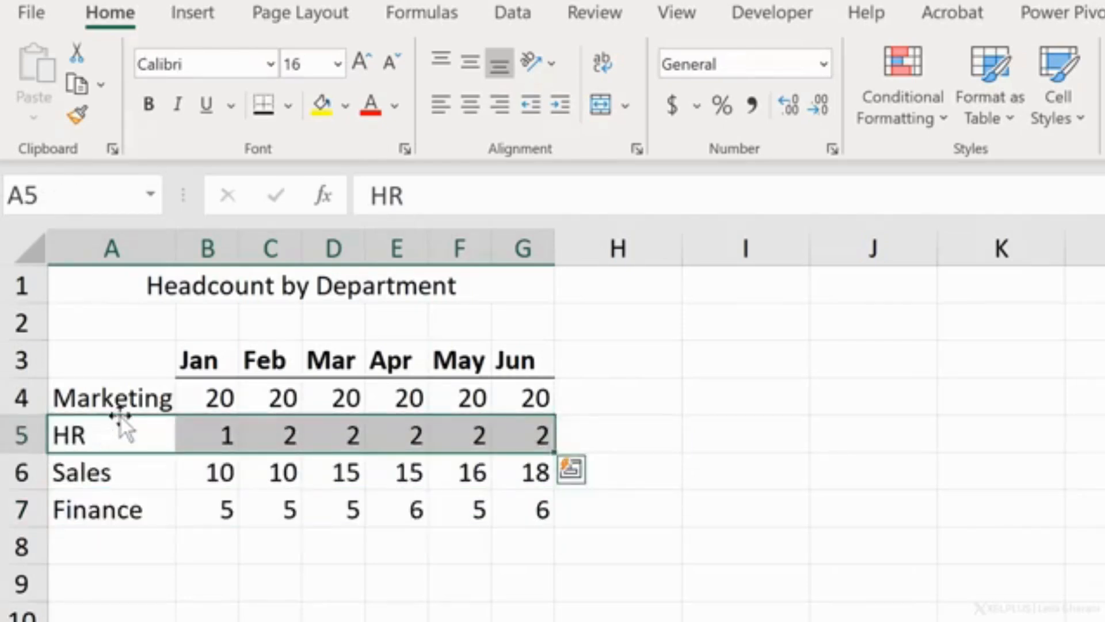
pyautogui.click(116, 463)
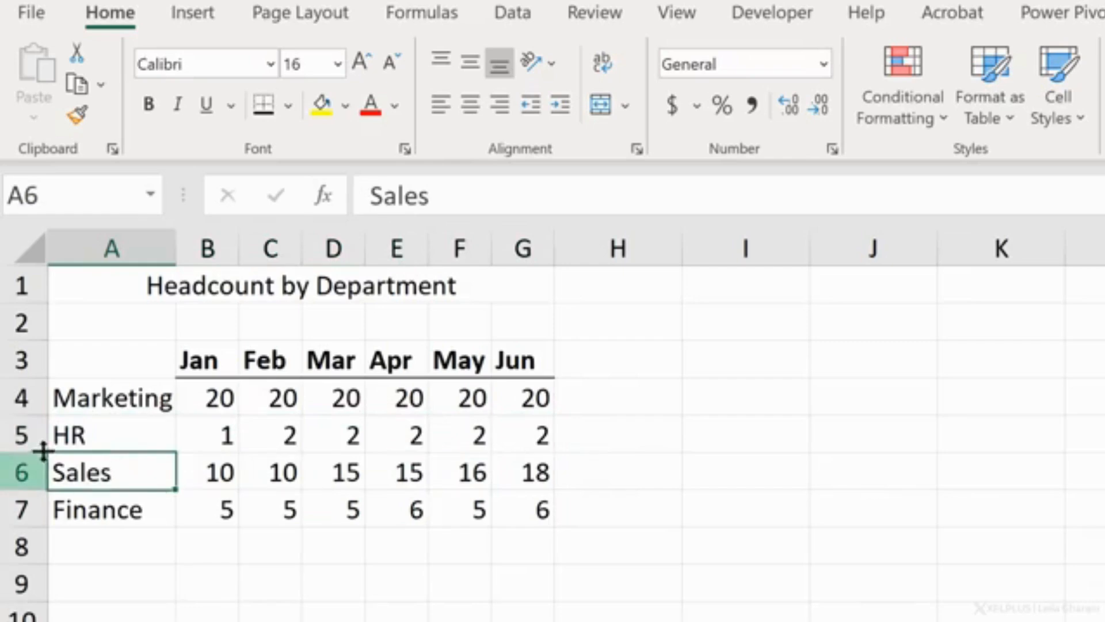
# Step: Cut the entire HR row 5 and insert it above the Finance row
pyautogui.click(24, 435)
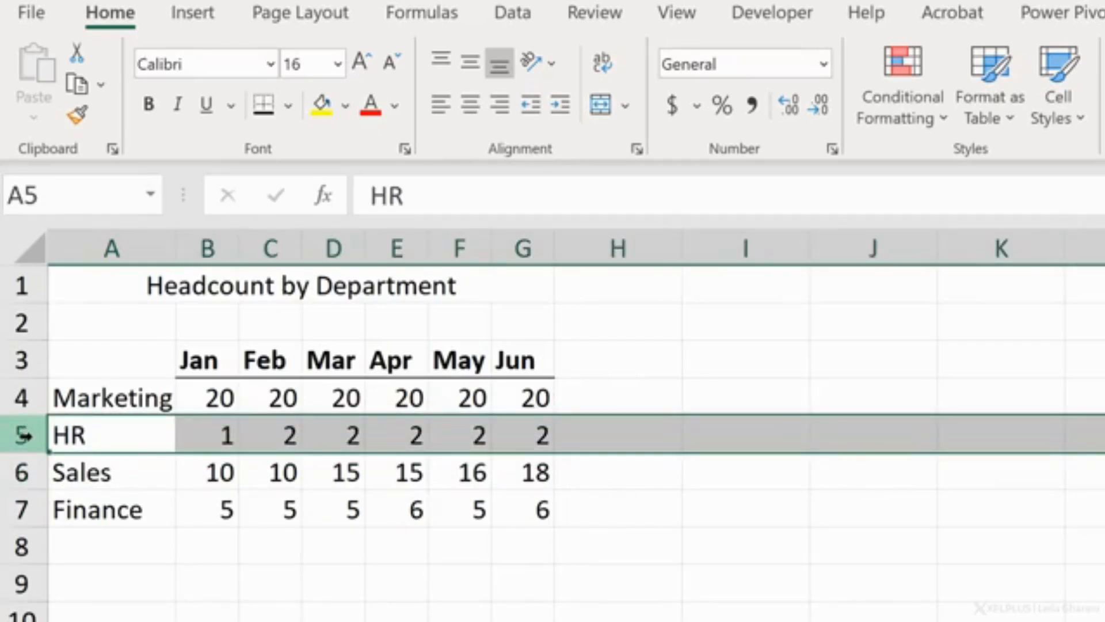
pyautogui.rightClick(24, 438)
pyautogui.hotkey('ctrl', 'x')
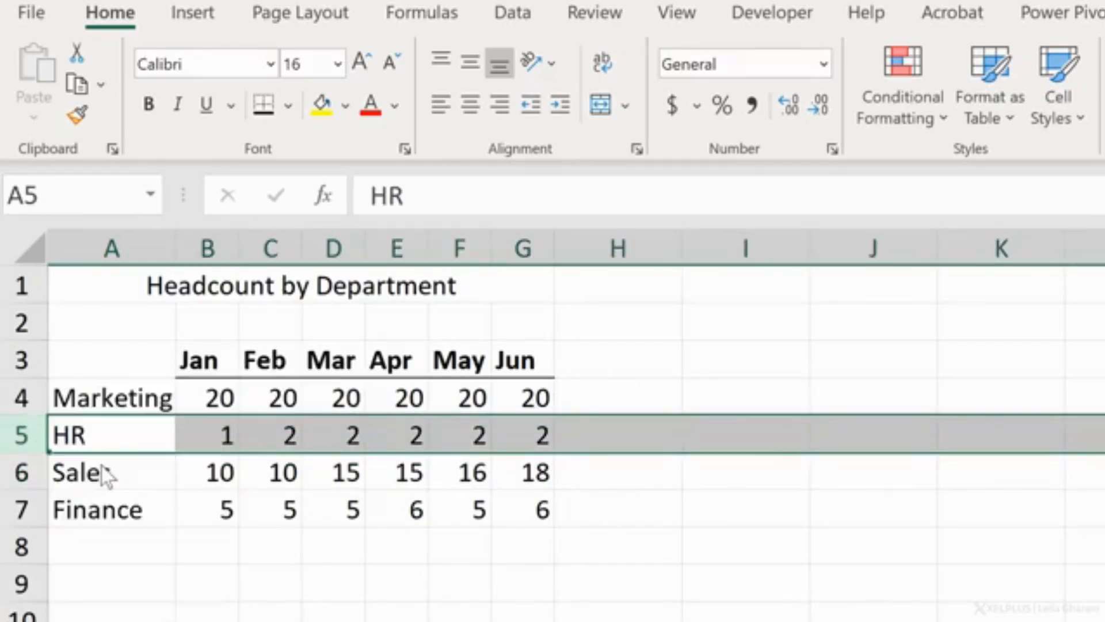
pyautogui.click(21, 509)
pyautogui.rightClick(26, 508)
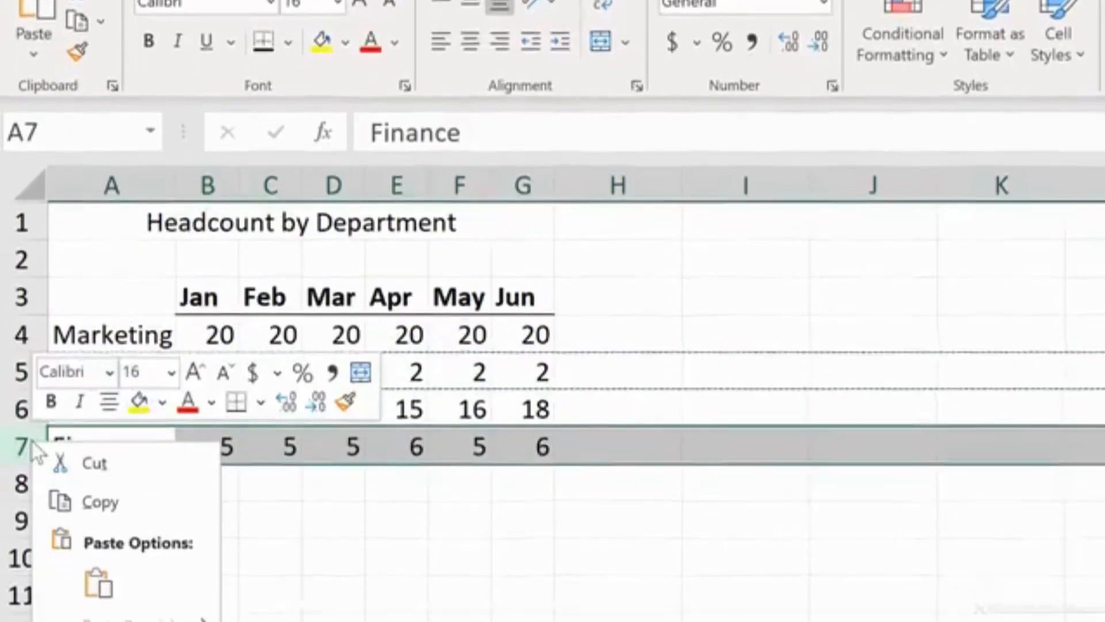
pyautogui.click(135, 568)
# Step: Fill the merged title cell Headcount by Department with light blue
pyautogui.click(136, 125)
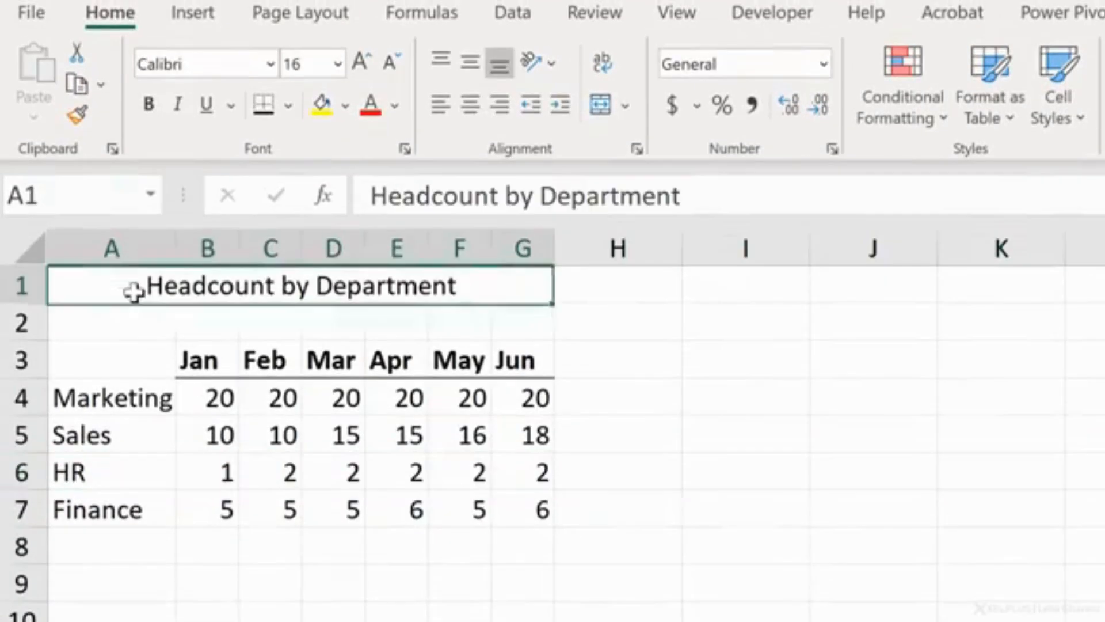
pyautogui.click(345, 105)
pyautogui.click(446, 197)
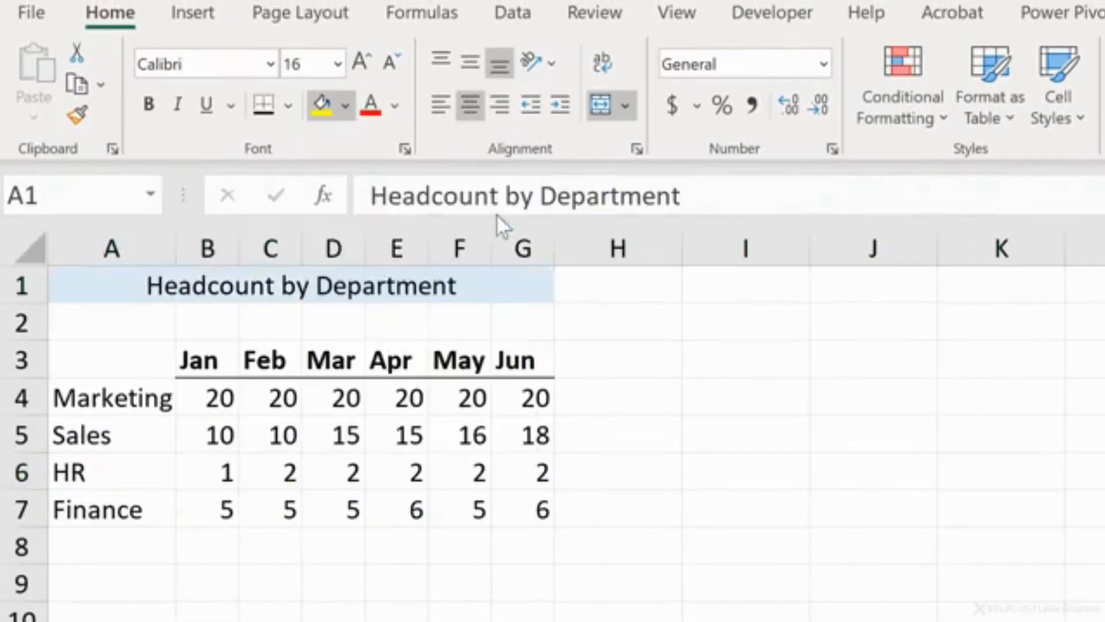
pyautogui.click(123, 439)
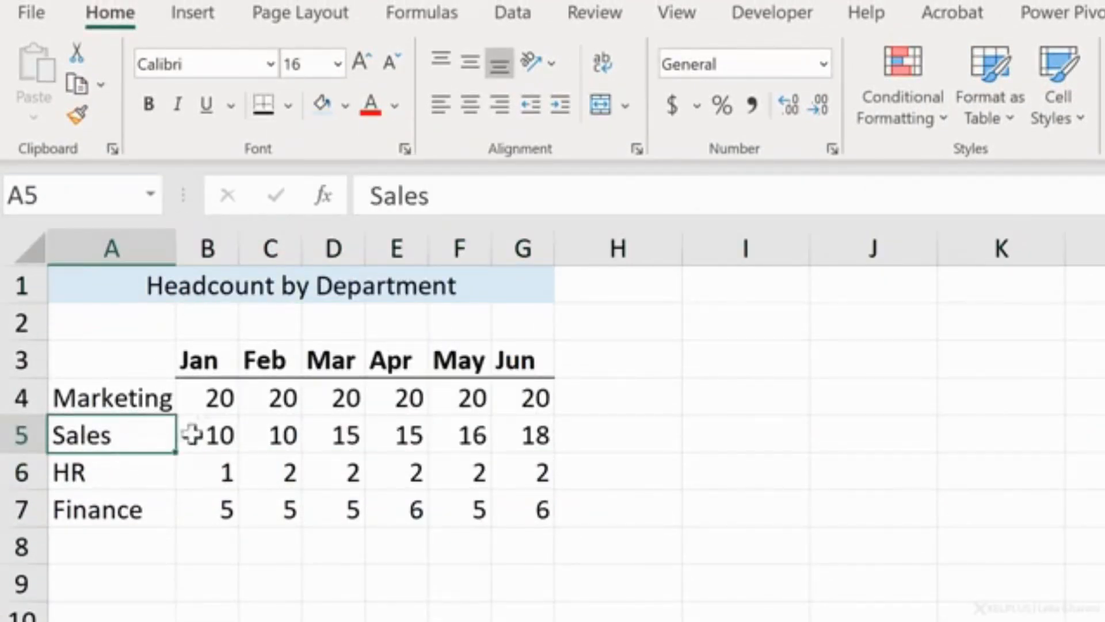
# Step: Set the font color of the Sales value for Jan in B5 to red
pyautogui.click(217, 435)
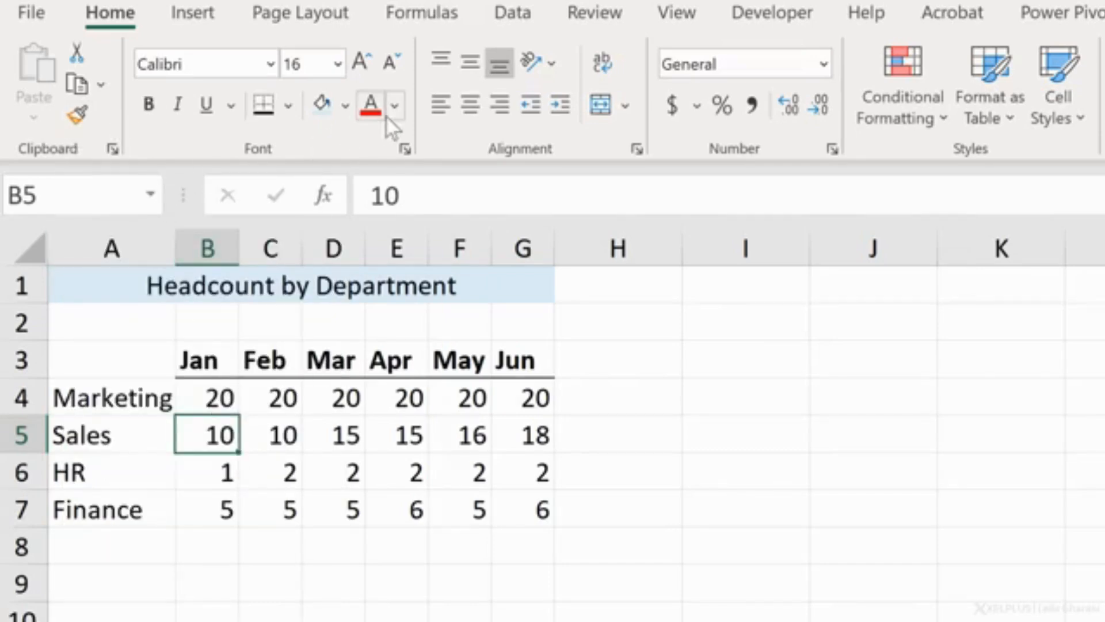
pyautogui.click(355, 470)
pyautogui.click(418, 469)
pyautogui.click(465, 471)
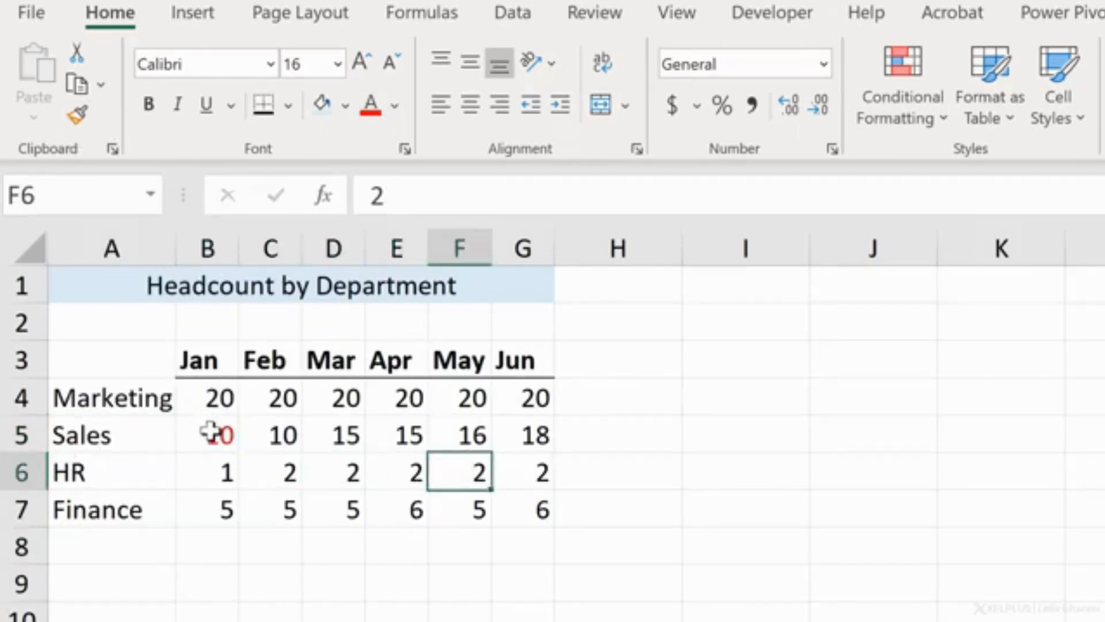
# Step: Copy the formatting of B5 to E5 with Format Painter
pyautogui.click(209, 432)
pyautogui.click(76, 114)
pyautogui.click(407, 434)
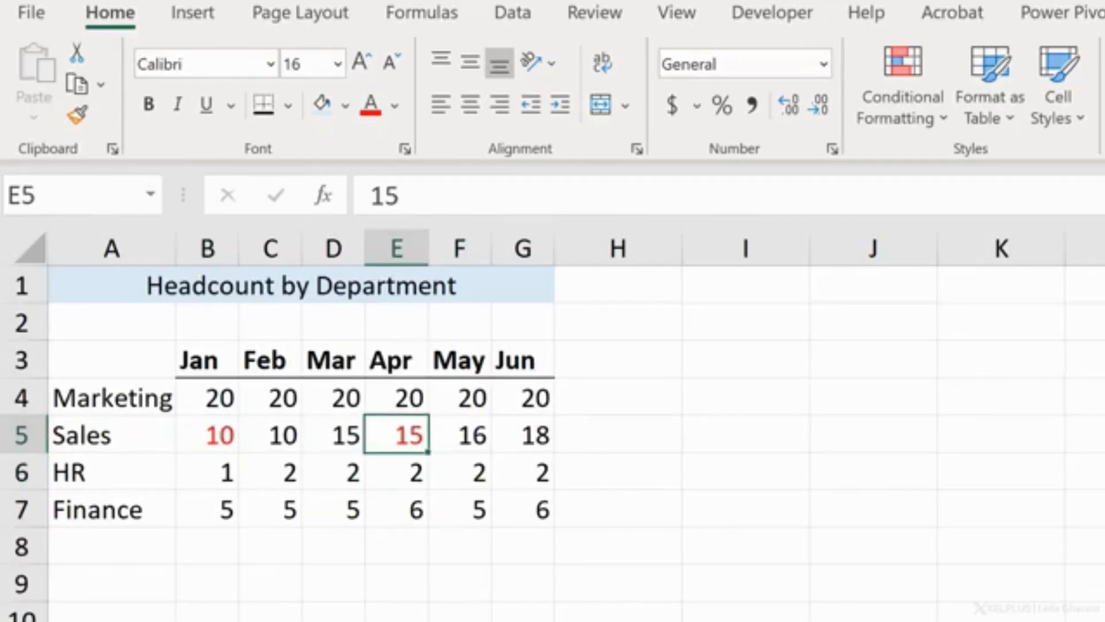
# Step: Lock Format Painter on B5, apply its formatting to D6, F6, G7 and C7, and exit the painter
pyautogui.click(211, 435)
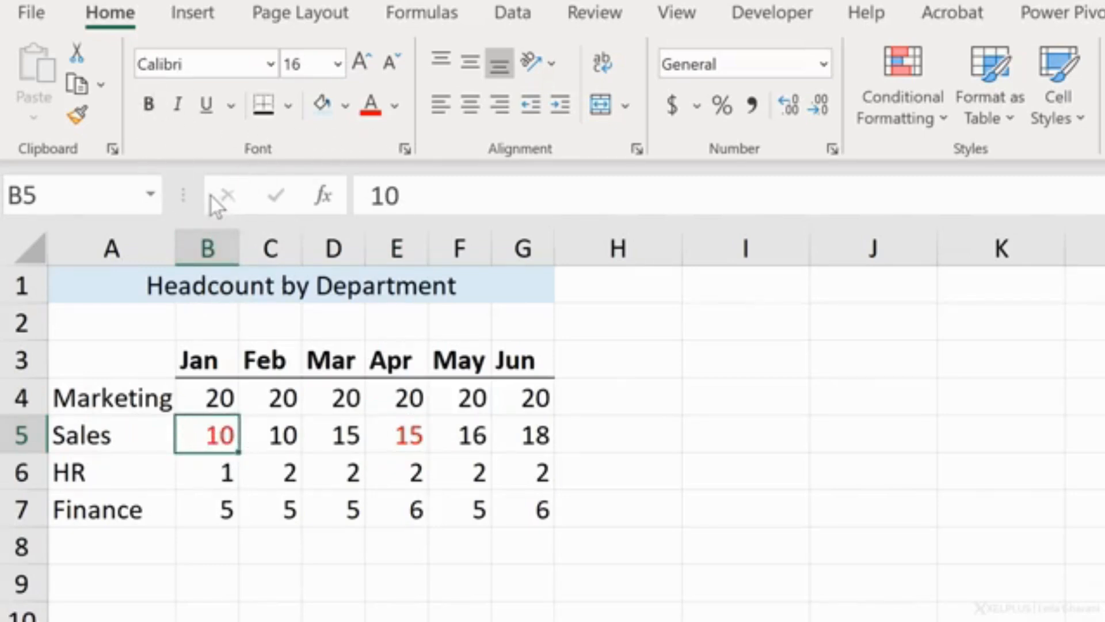
pyautogui.click(76, 118)
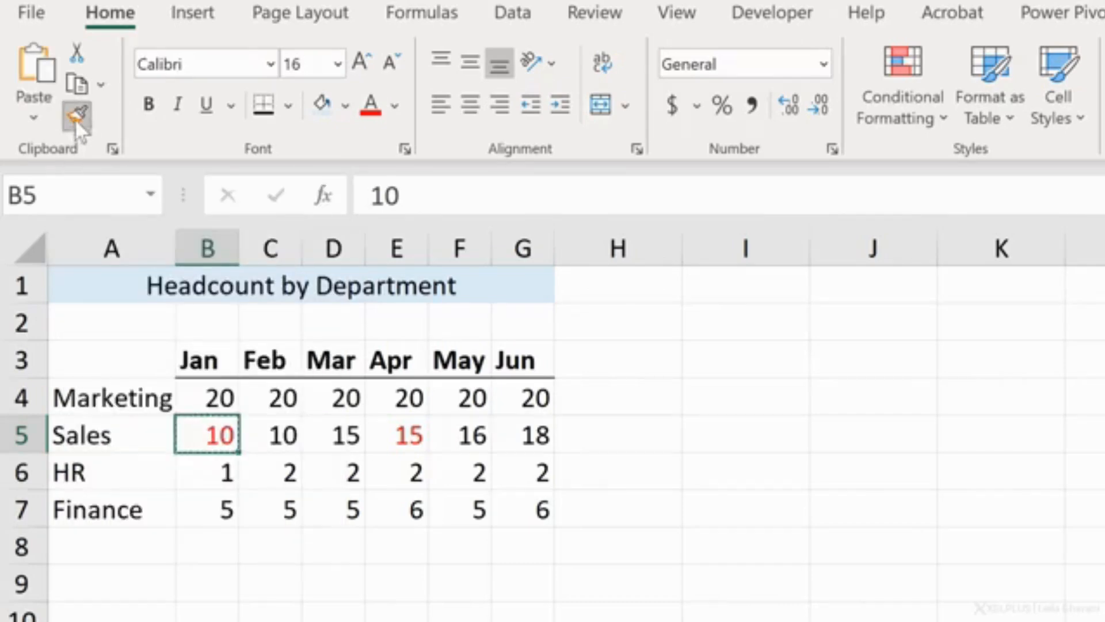
pyautogui.click(349, 470)
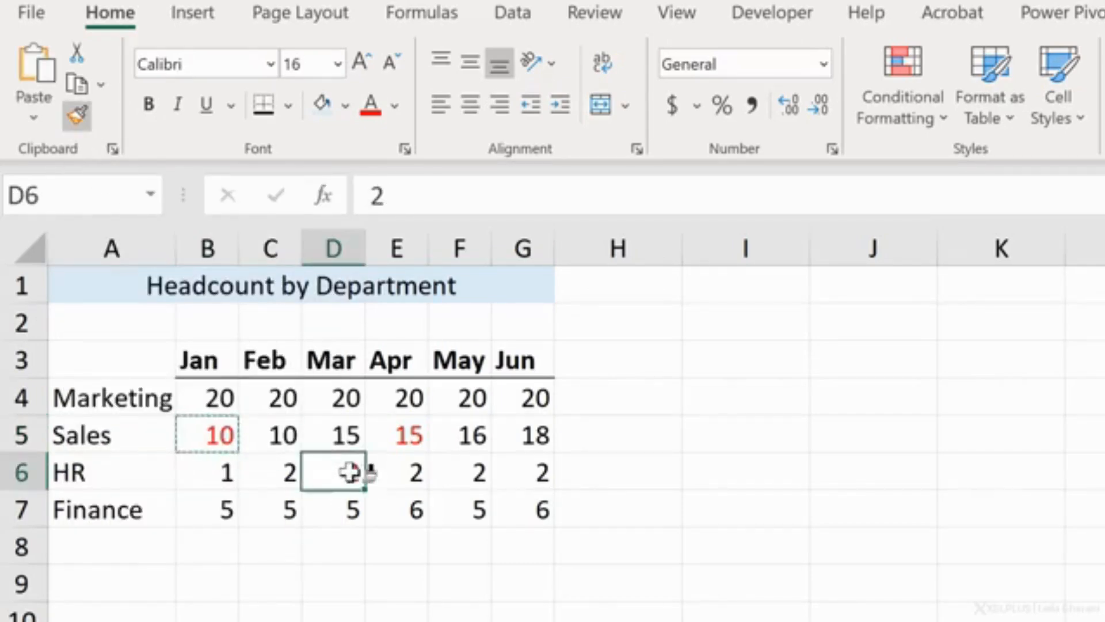
pyautogui.click(468, 475)
pyautogui.click(509, 504)
pyautogui.click(272, 507)
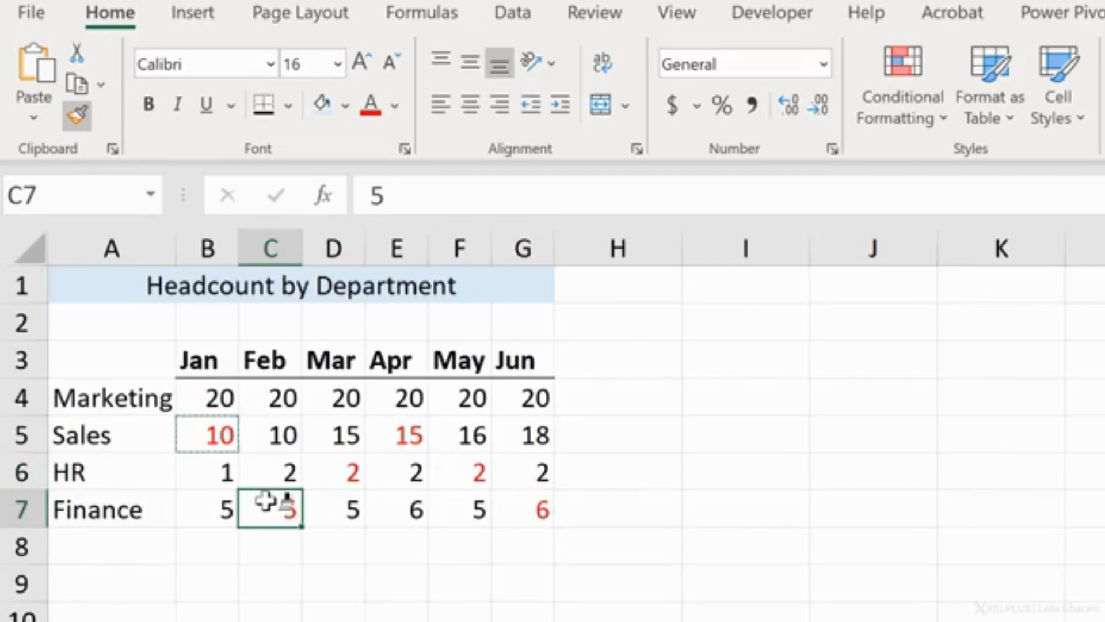
pyautogui.press('Escape')
# Step: Total the Jan column in B8 with AutoSum as =SUM(B4:B7)
pyautogui.click(202, 541)
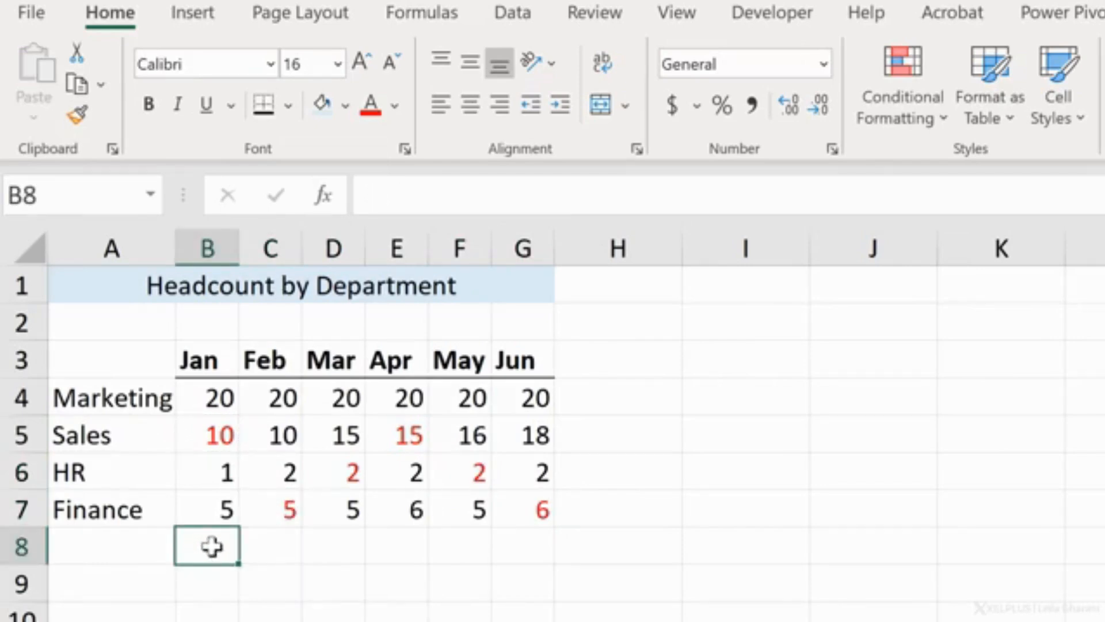
pyautogui.click(867, 49)
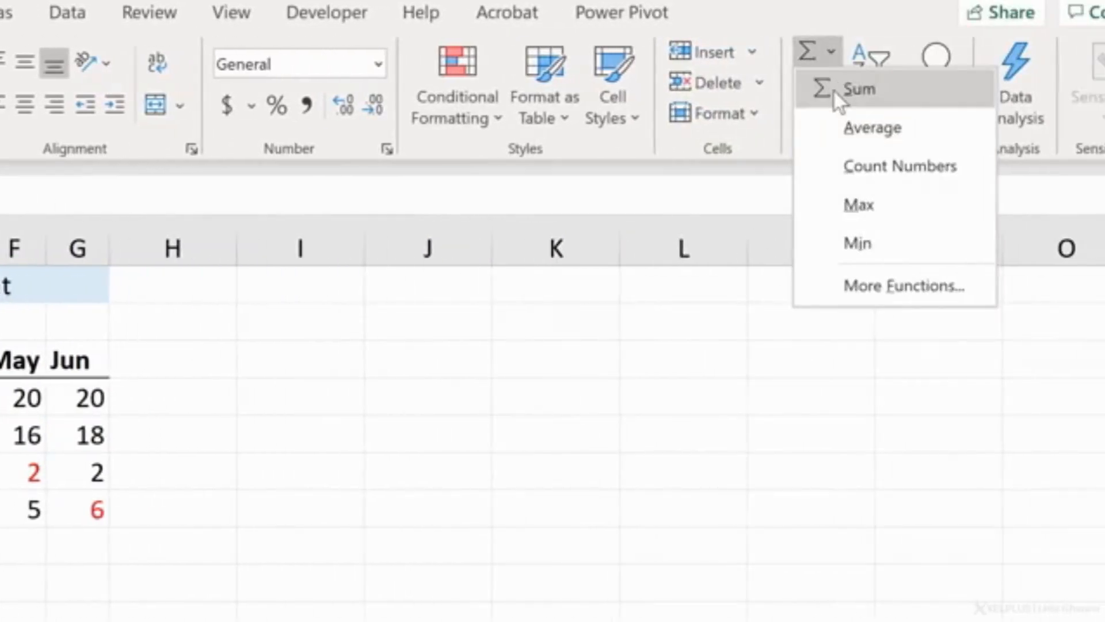
pyautogui.click(849, 100)
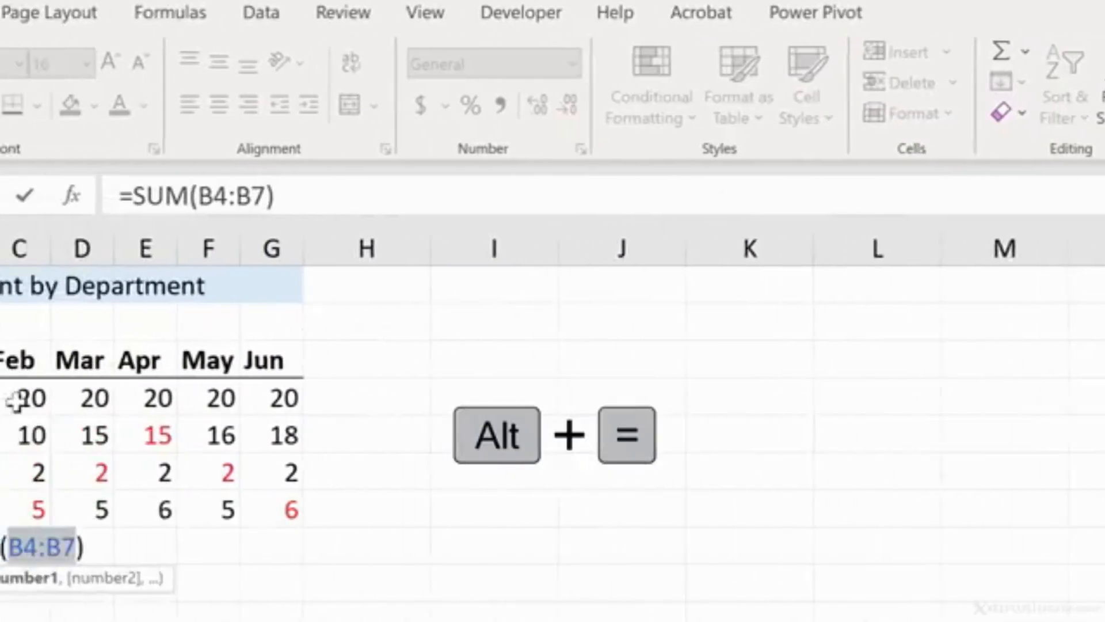
pyautogui.press('Return')
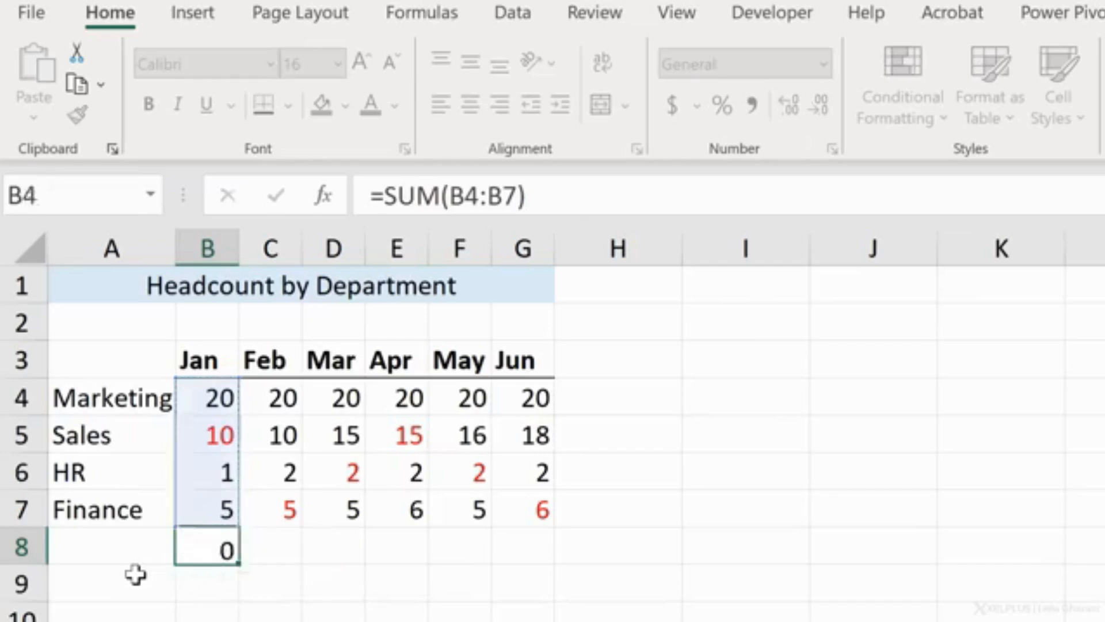
# Step: Fill the sum formula from B8 across to G8 and check the cell references in G8
pyautogui.click(186, 559)
pyautogui.moveTo(239, 564); pyautogui.dragTo(533, 562)
pyautogui.click(572, 195)
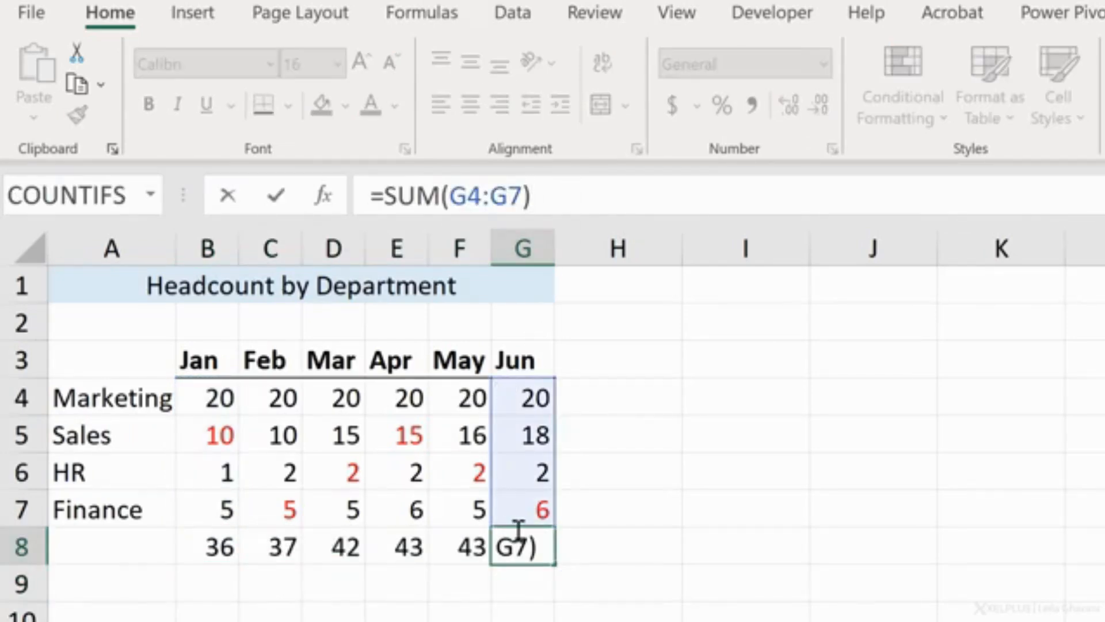
pyautogui.press('Return')
# Step: Clear the totals in B8:G8 and use AutoSum to total all the month columns at once
pyautogui.click(227, 542)
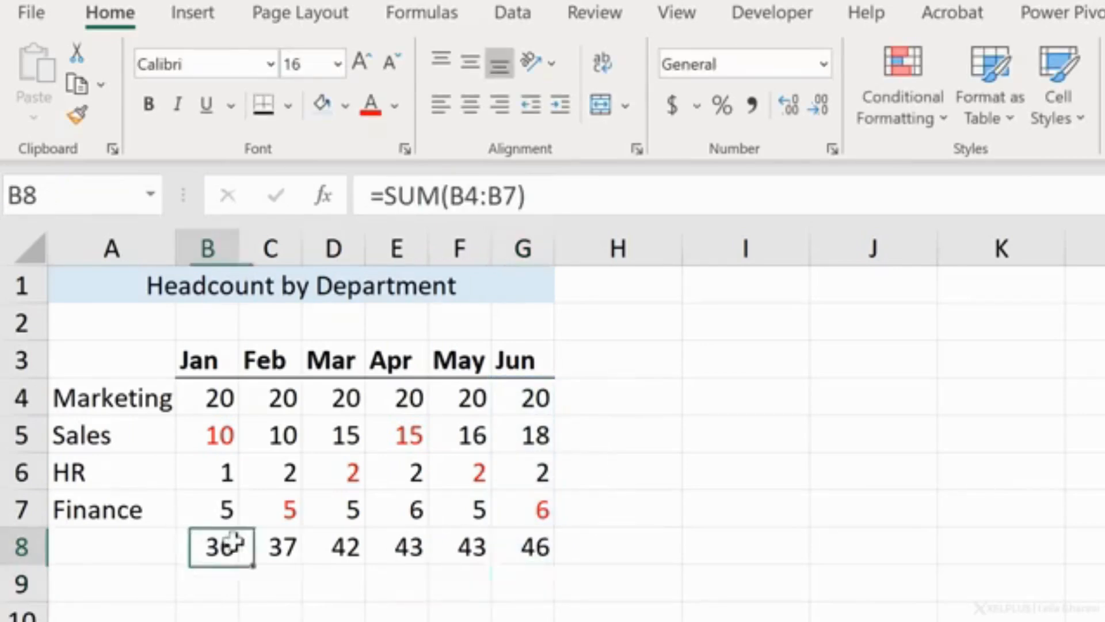
pyautogui.moveTo(227, 543); pyautogui.dragTo(531, 547)
pyautogui.press('Delete')
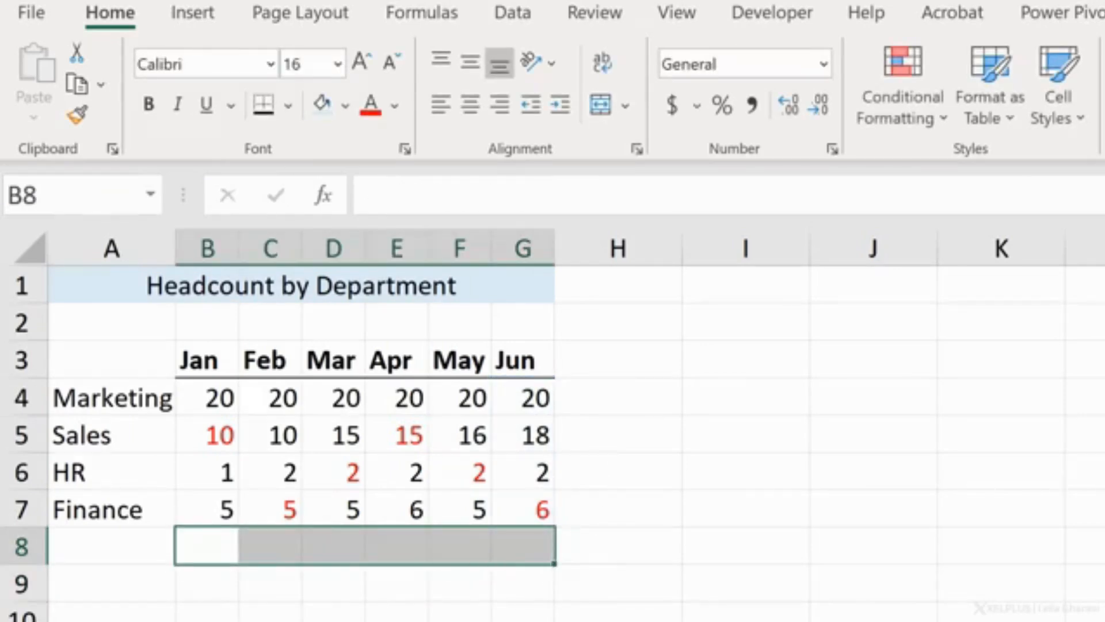
pyautogui.hotkey('alt', '=')
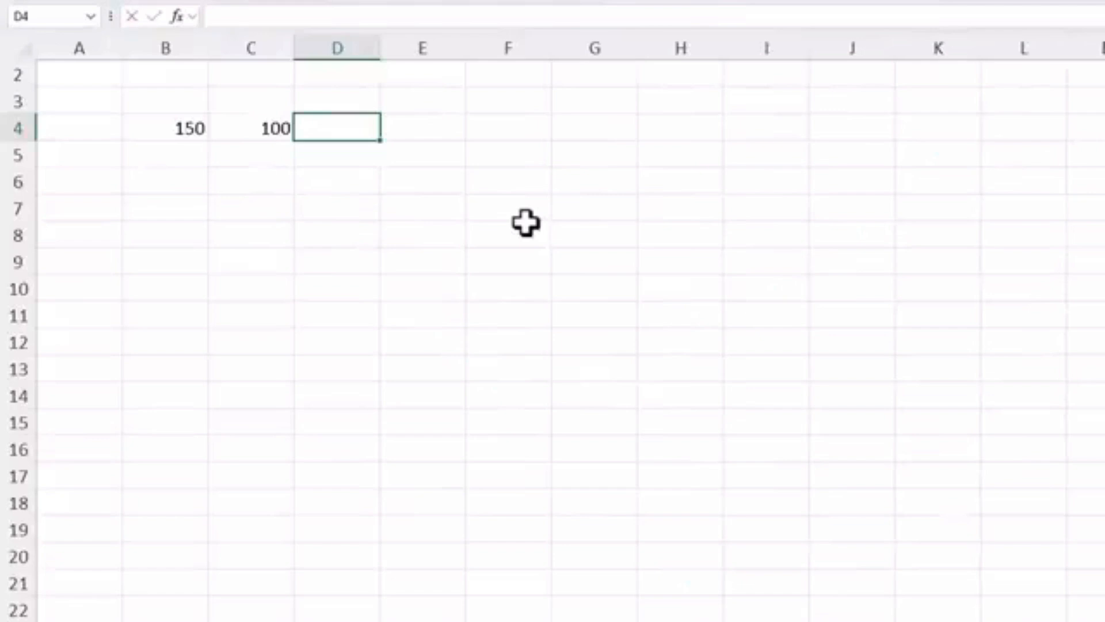
# Step: Enter the formula =B4+C4 in D4 to add the two neighboring values
pyautogui.write('=')
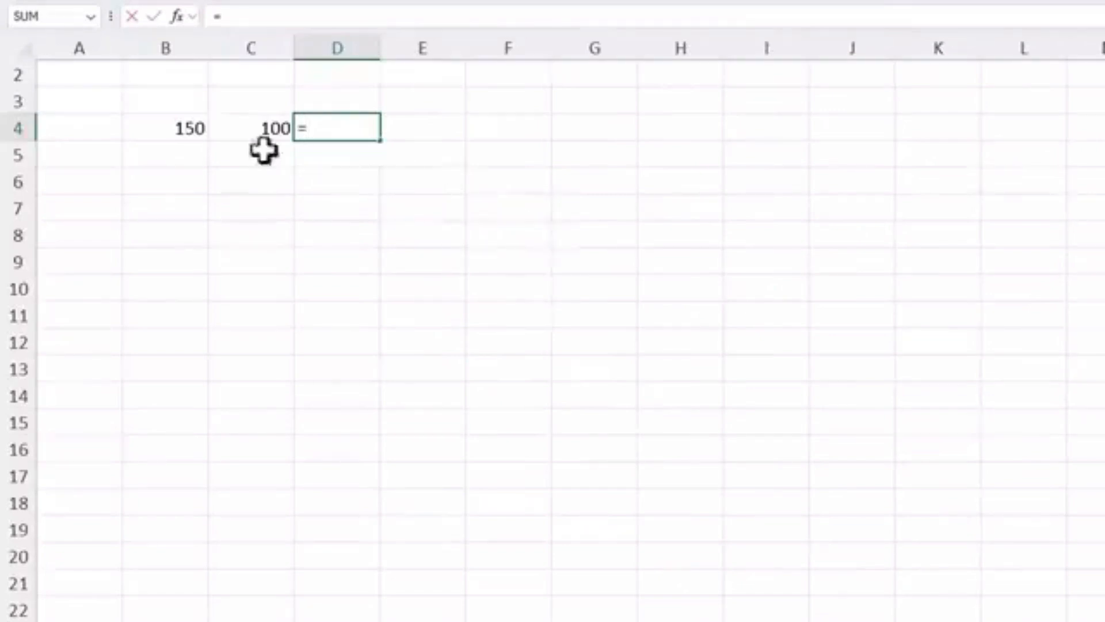
pyautogui.click(190, 128)
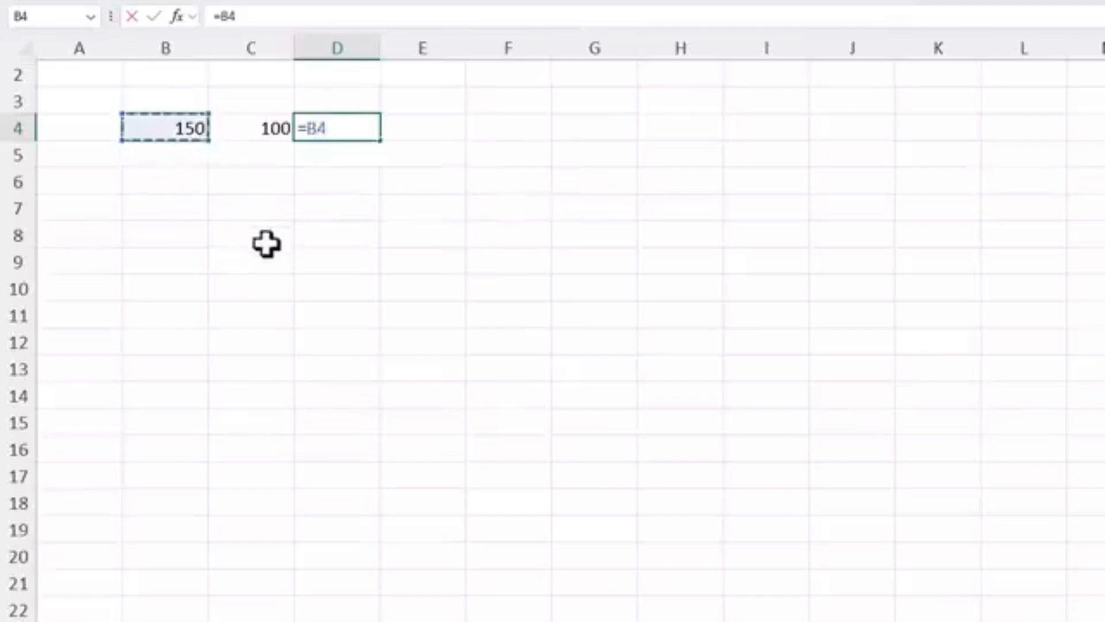
pyautogui.write('+')
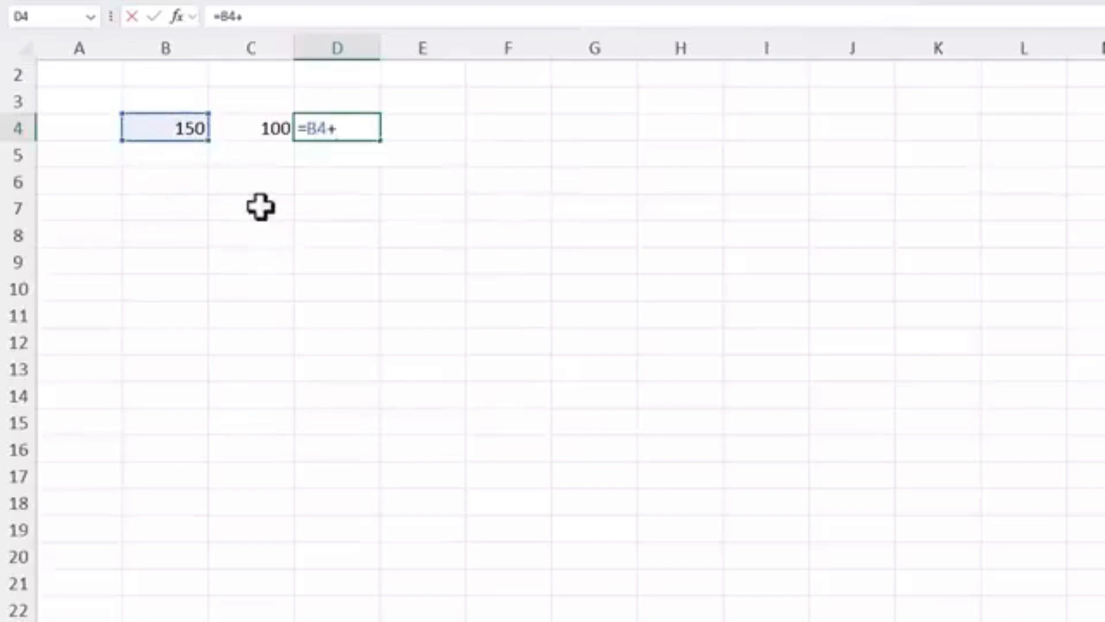
pyautogui.click(251, 130)
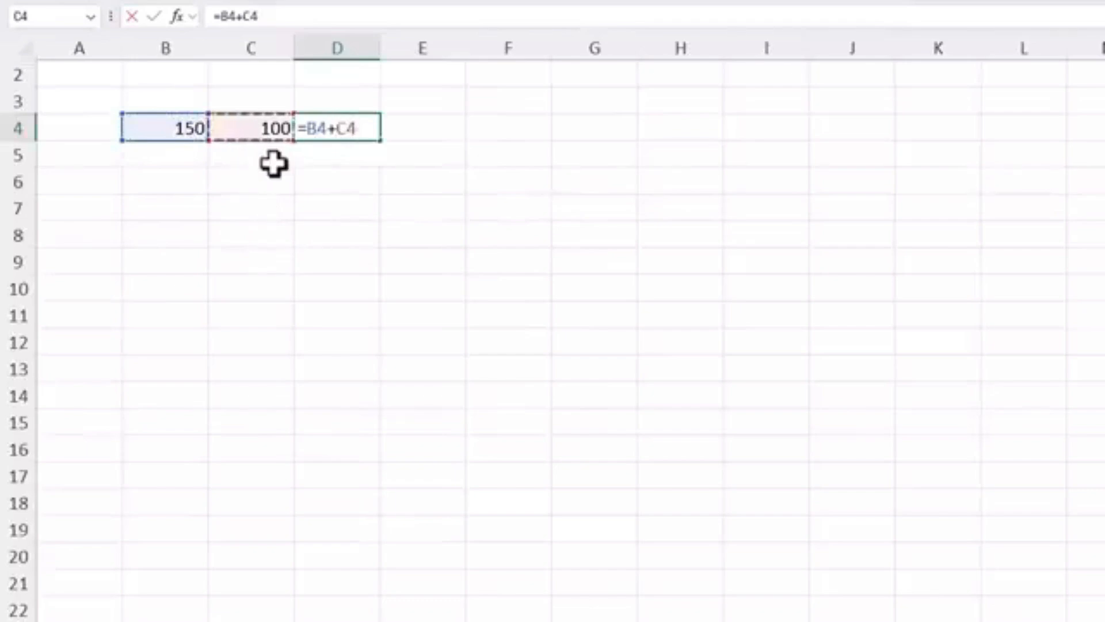
pyautogui.press('Return')
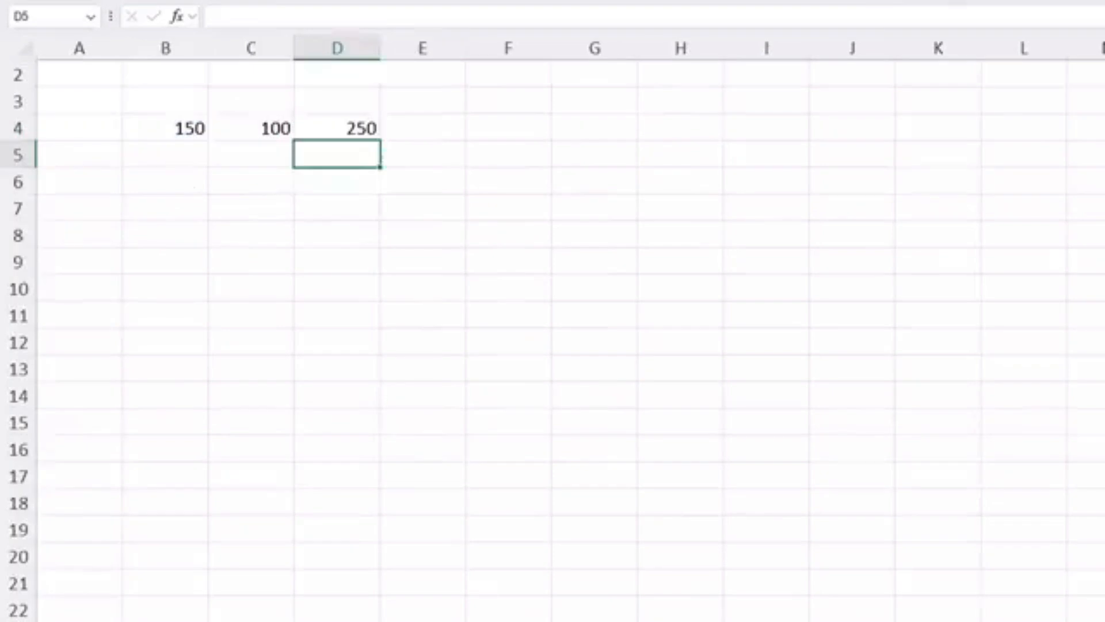
# Step: Change the formula in D4 to =B4-C4 so it subtracts the two values
pyautogui.press('Up')
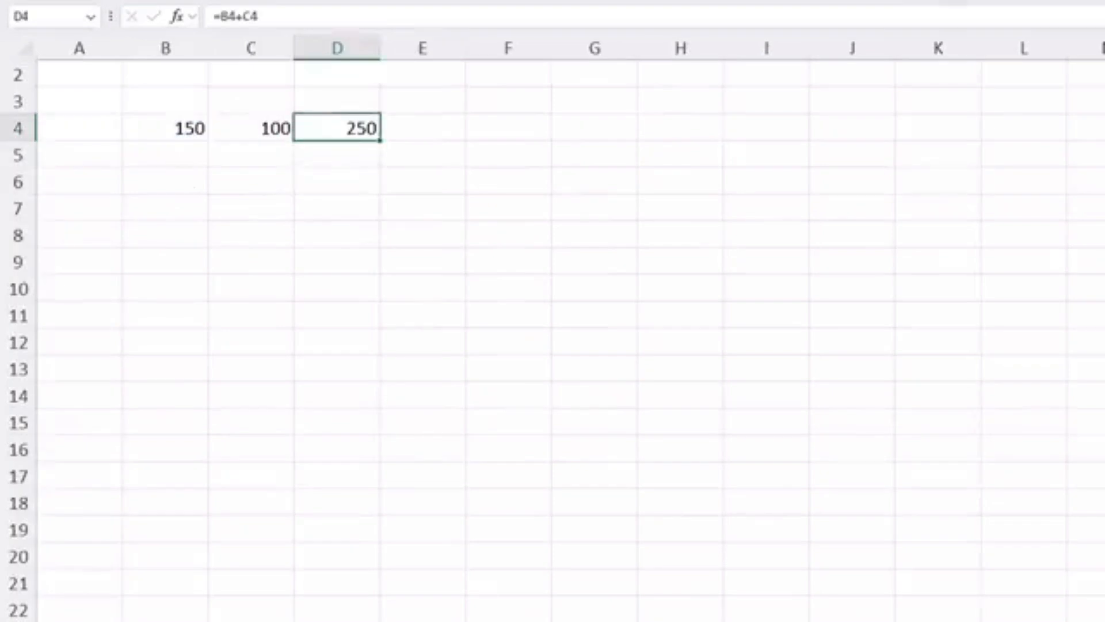
pyautogui.press('F2')
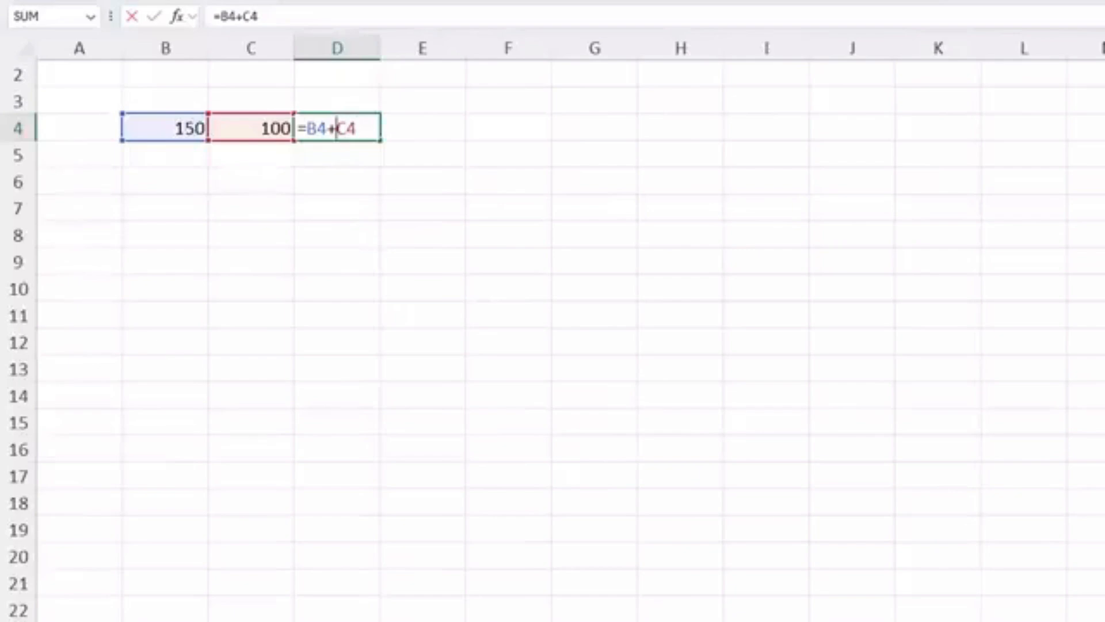
pyautogui.press('BackSpace')
pyautogui.write('-')
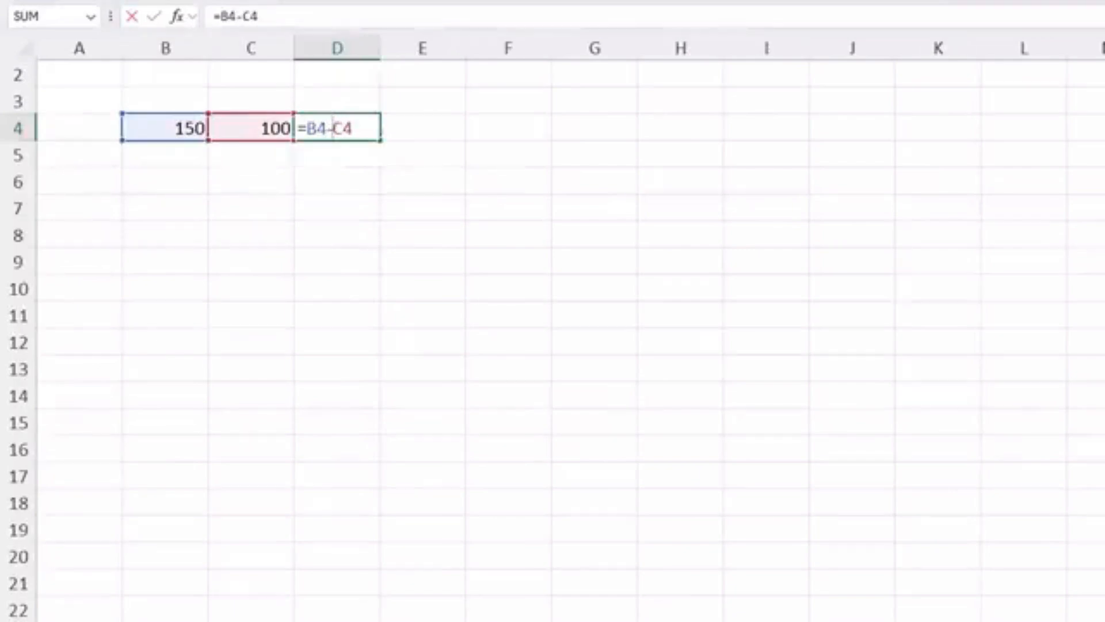
pyautogui.press('Return')
# Step: Change the operator in the D4 formula to multiplication, giving =B4*C4
pyautogui.press('Up')
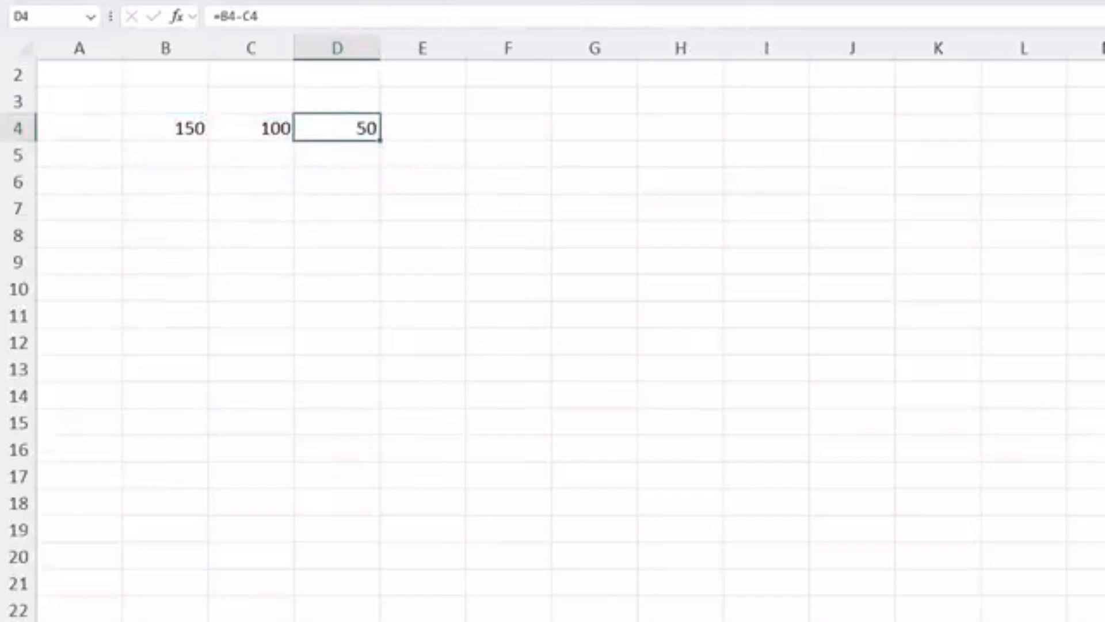
pyautogui.press('F2')
pyautogui.press('BackSpace')
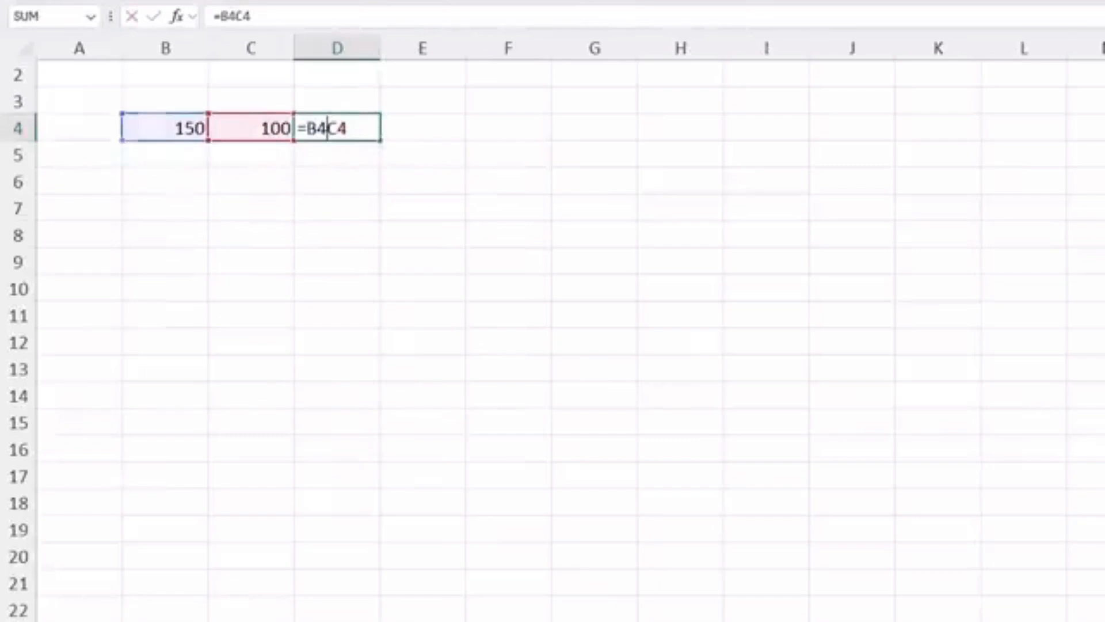
pyautogui.write('*')
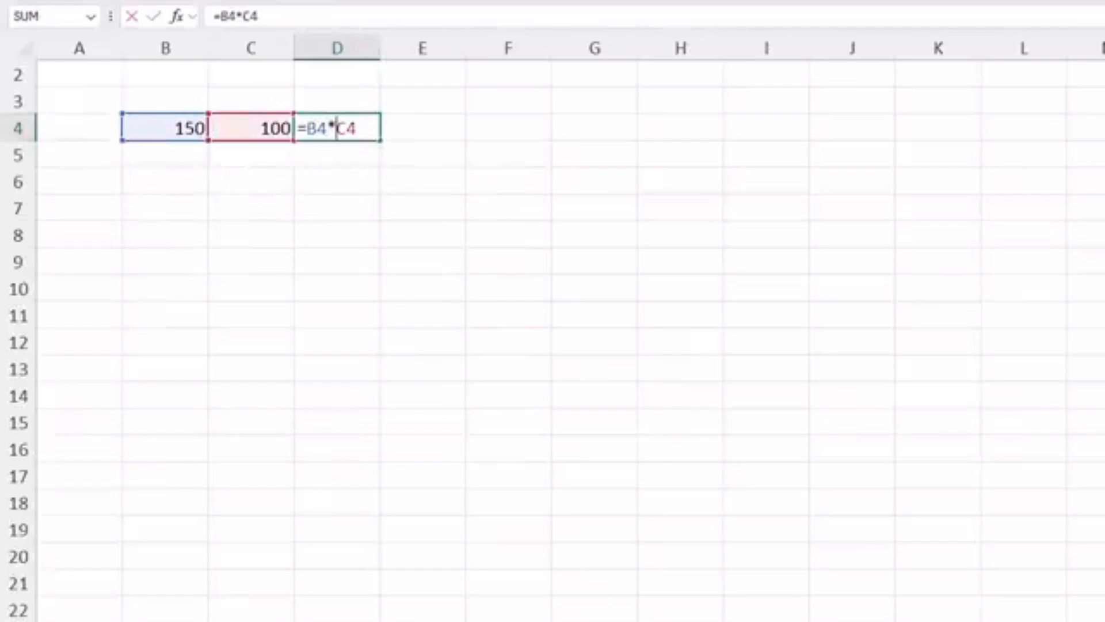
pyautogui.press('Return')
# Step: Change the D4 formula to division, entering =B4/C4
pyautogui.press('Up')
pyautogui.press('F2')
pyautogui.press('Delete')
pyautogui.write('/')
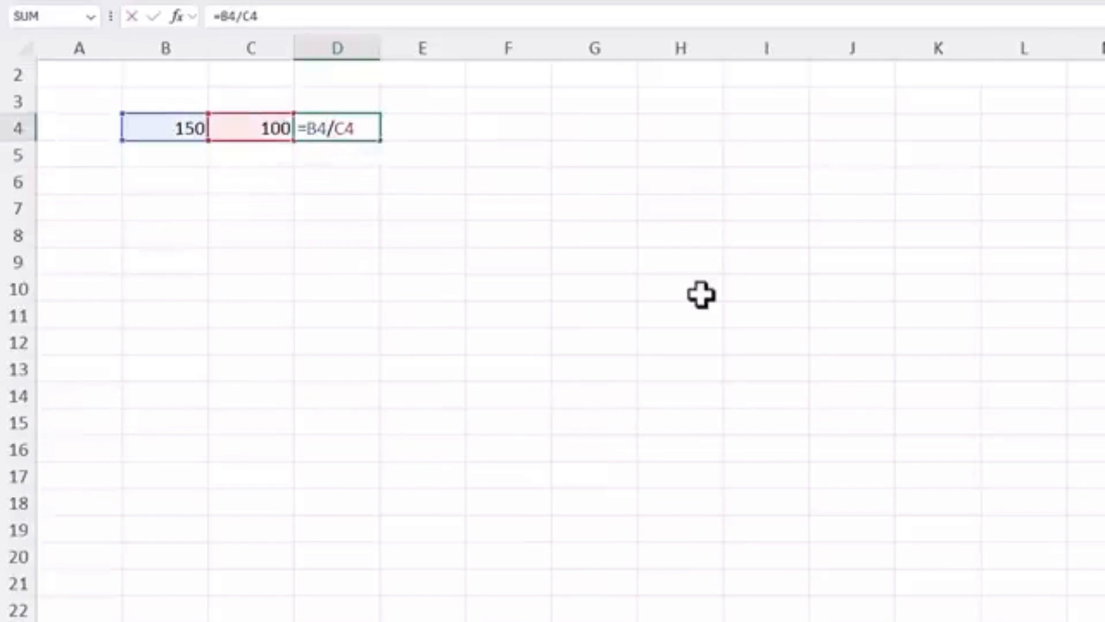
pyautogui.press('Return')
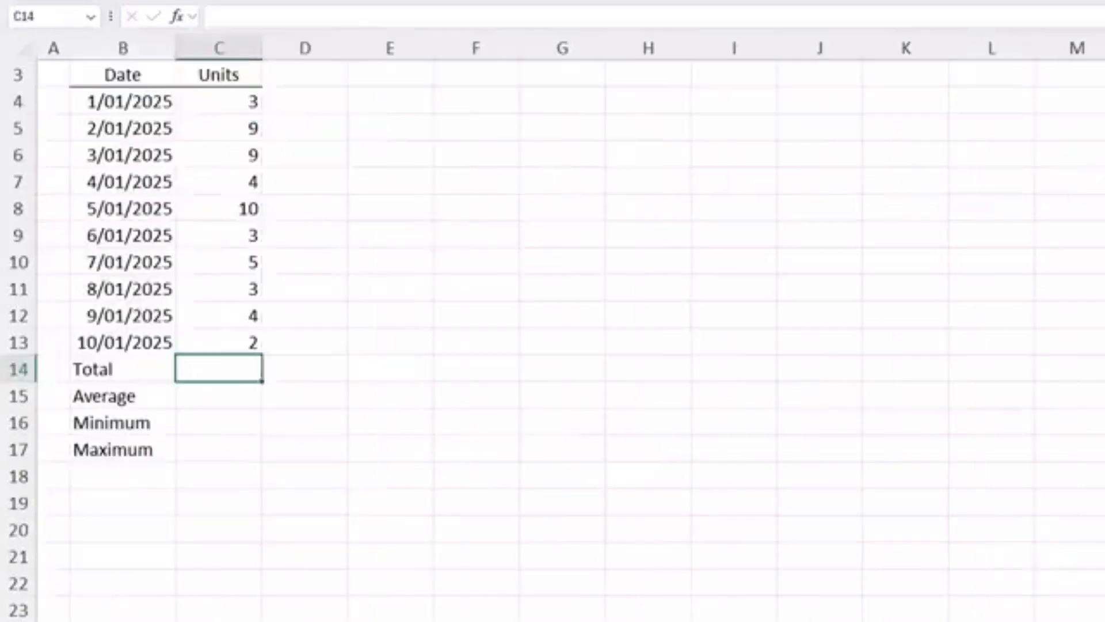
pyautogui.write('=')
pyautogui.click(217, 103)
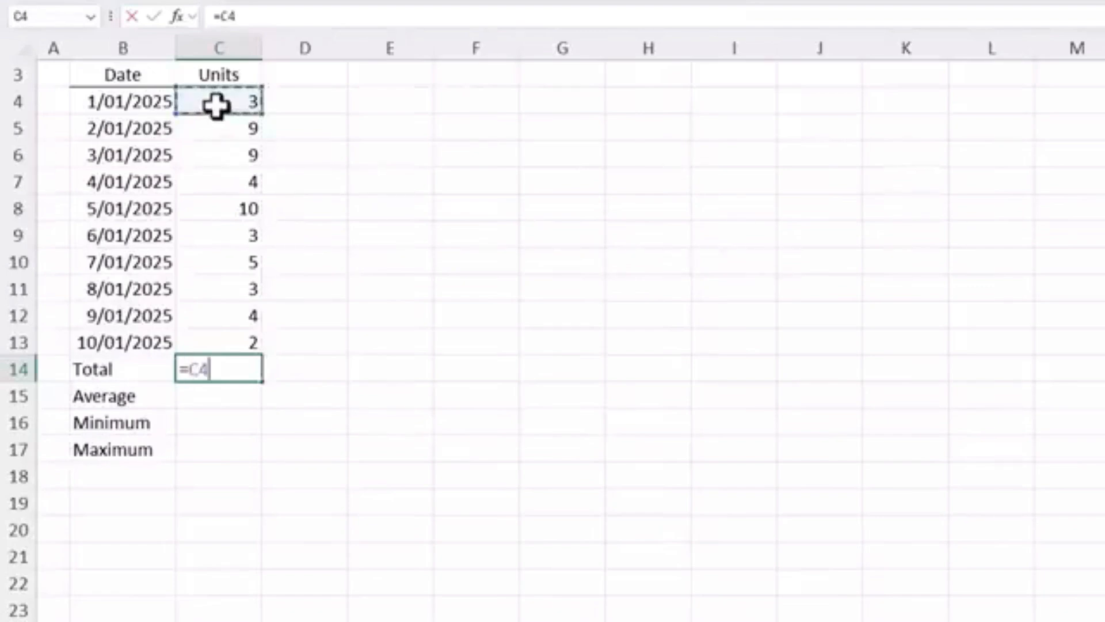
pyautogui.write('+')
pyautogui.click(221, 128)
pyautogui.write('+')
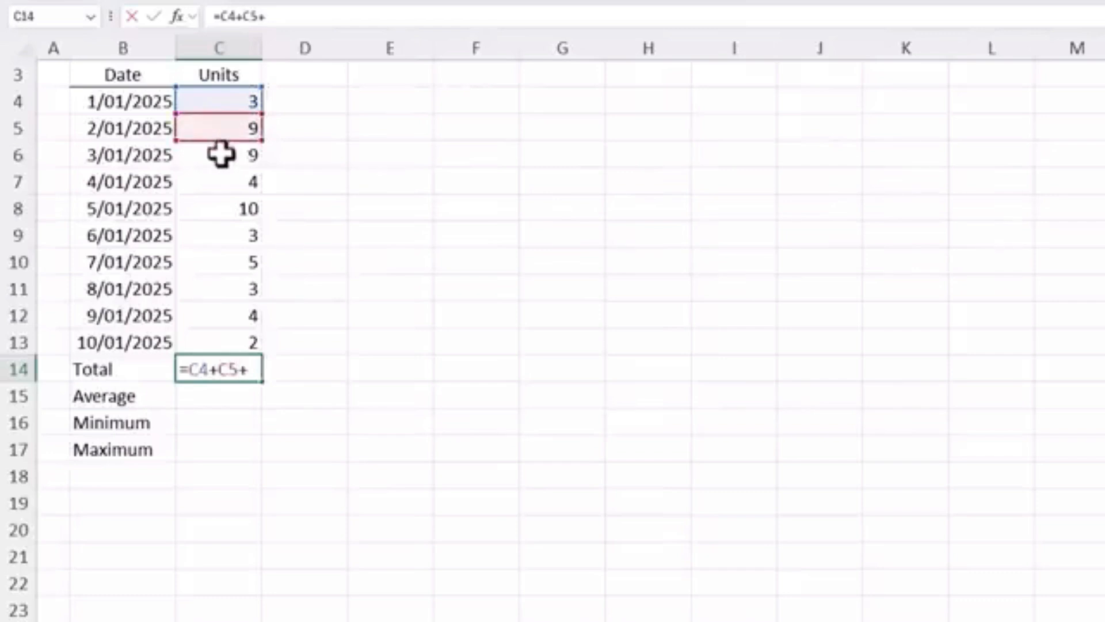
pyautogui.click(222, 155)
pyautogui.write('+')
pyautogui.click(222, 182)
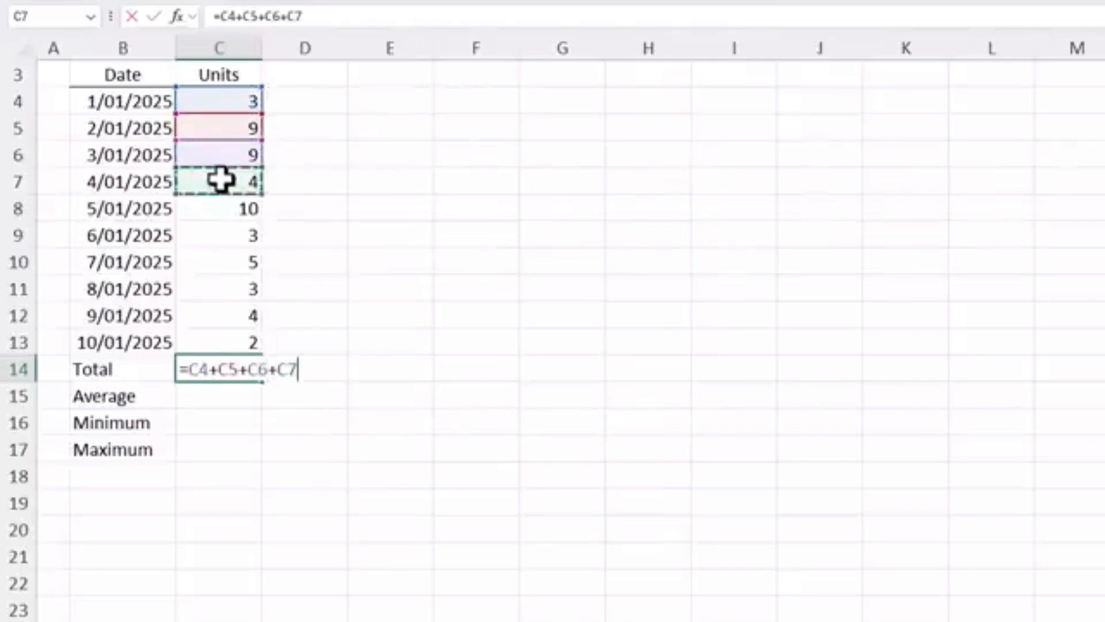
pyautogui.write('+')
pyautogui.click(227, 211)
pyautogui.write('+')
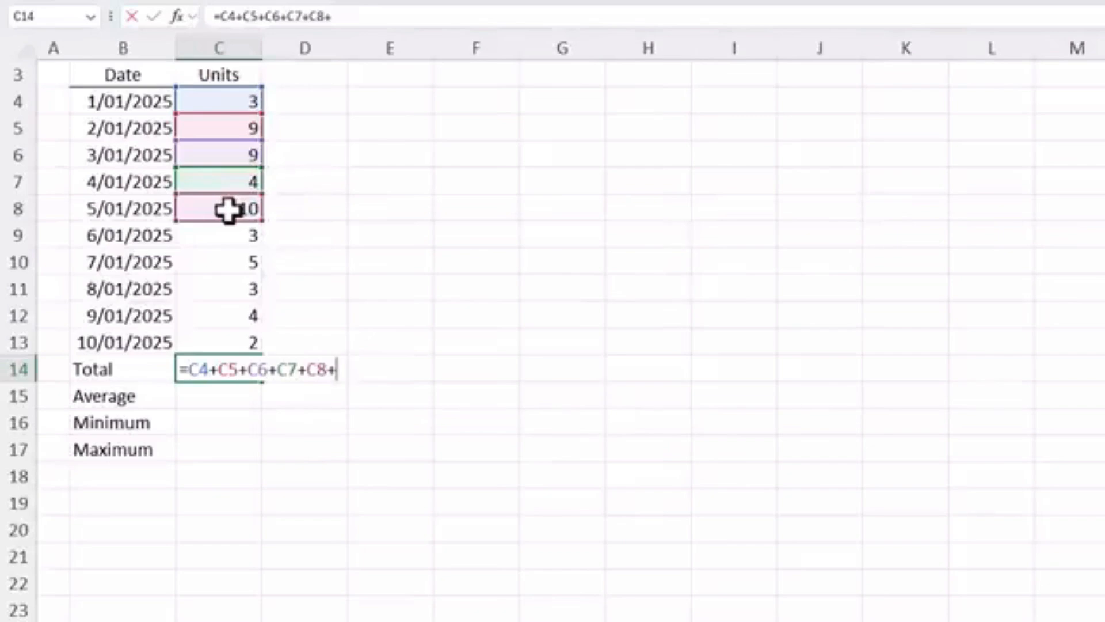
pyautogui.press('Escape')
# Step: Total the units in C14 with the SUM function, entering =SUM(C4:C13)
pyautogui.write('=')
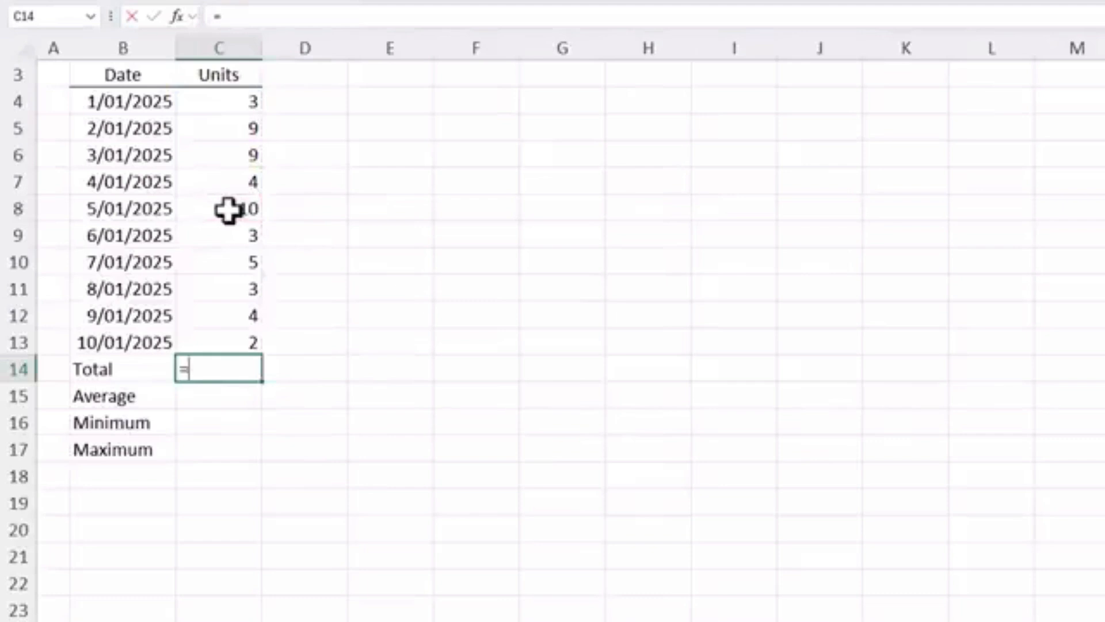
pyautogui.write('sum')
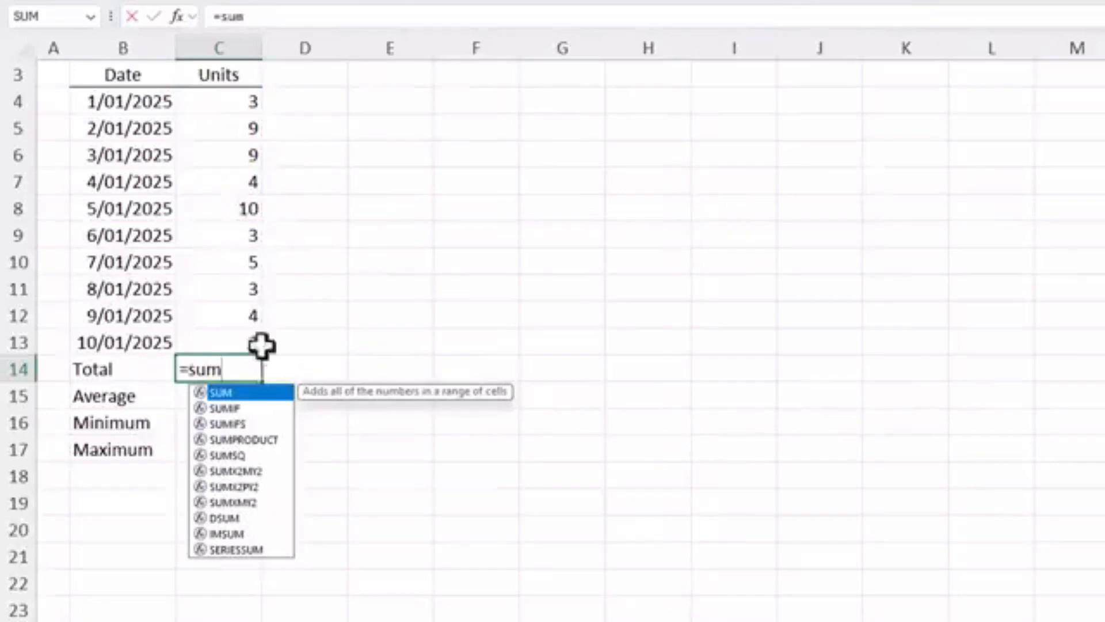
pyautogui.doubleClick(272, 392)
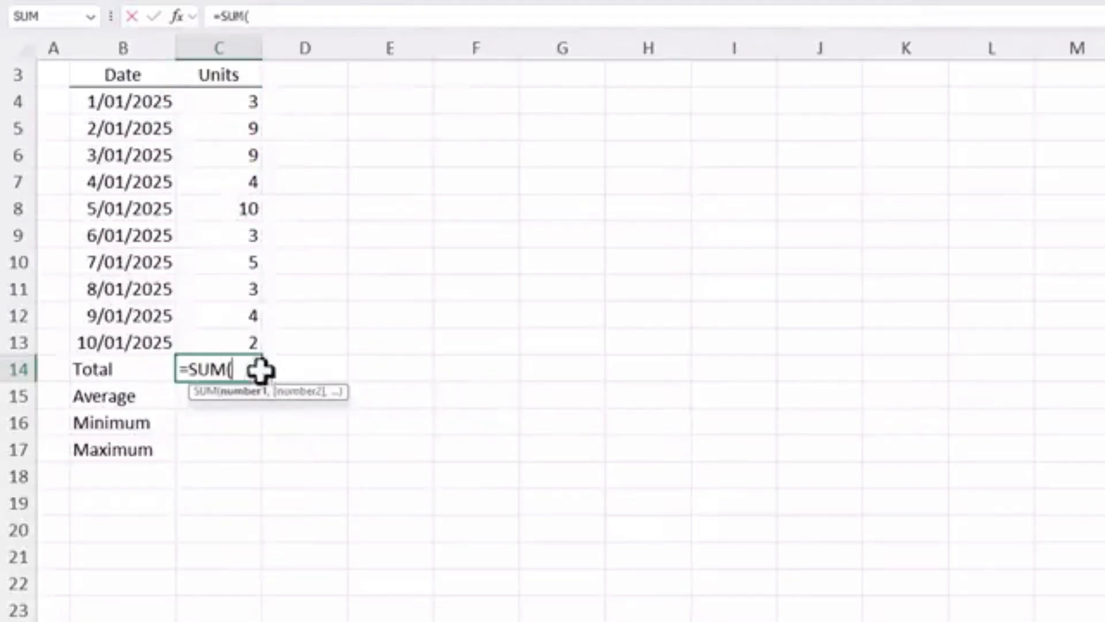
pyautogui.moveTo(242, 343); pyautogui.dragTo(230, 106)
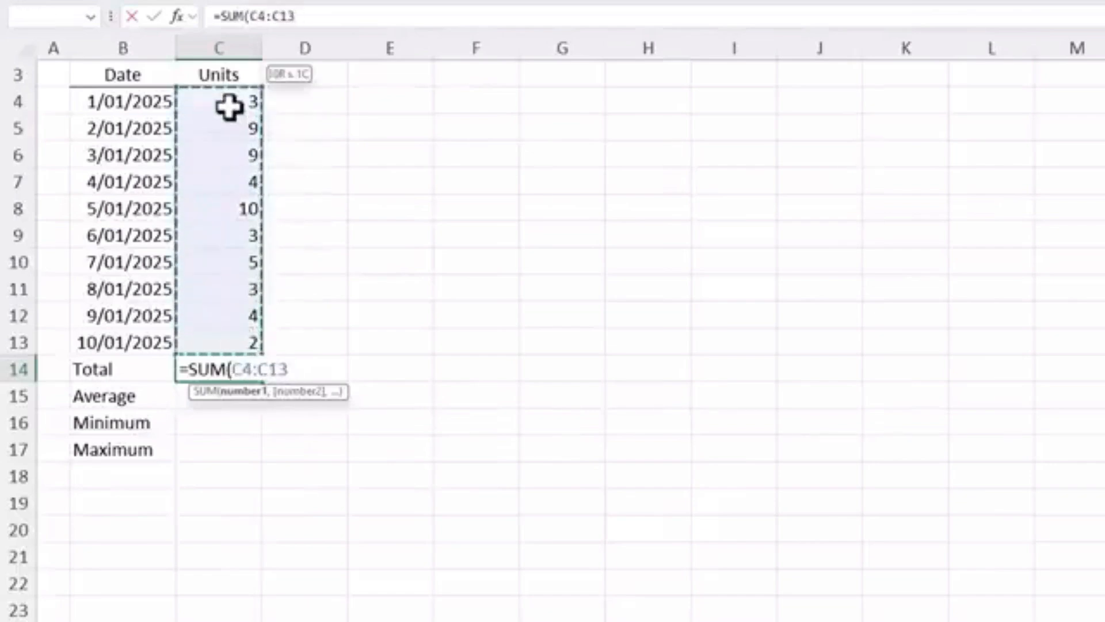
pyautogui.write(')')
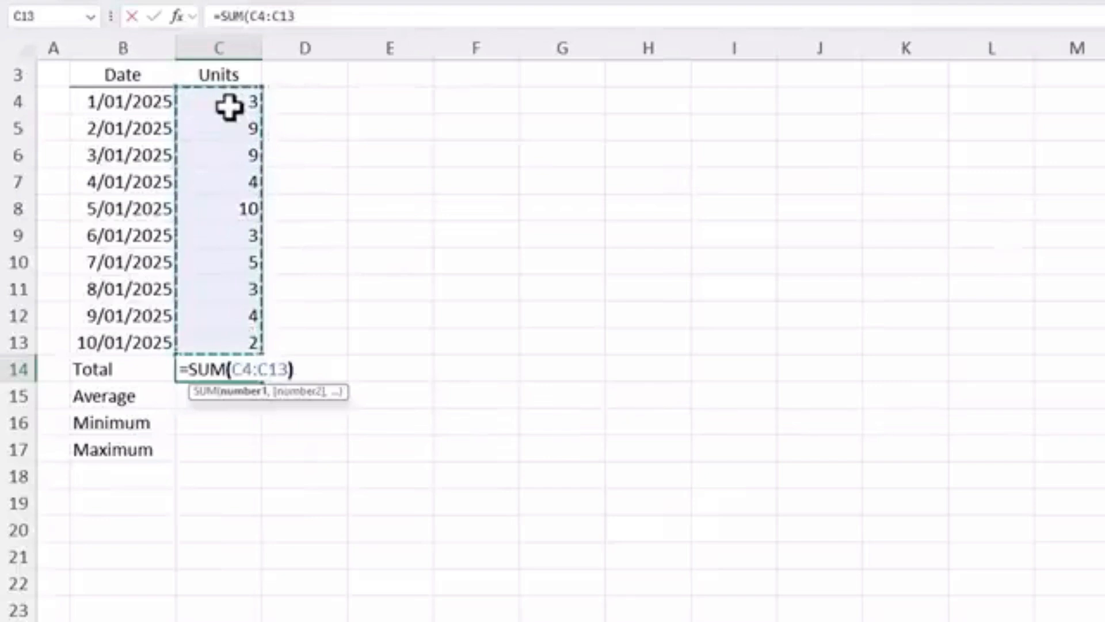
pyautogui.press('Return')
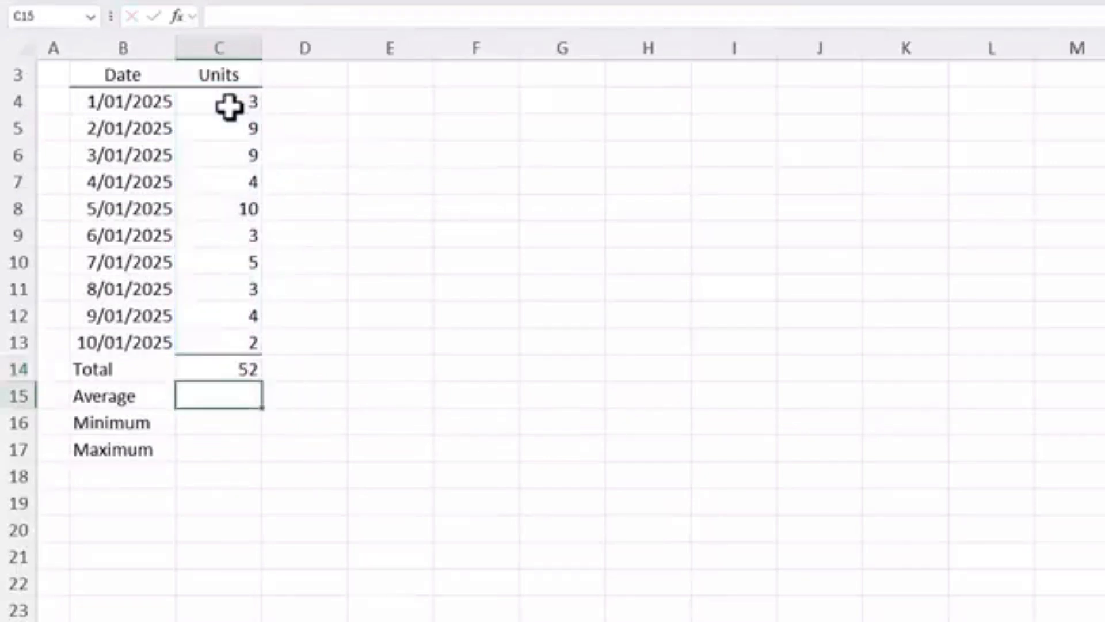
# Step: Calculate the average of the units C4:C13 in C15 with the AVERAGE function
pyautogui.press('Up')
pyautogui.press('Down')
pyautogui.write('=average(')
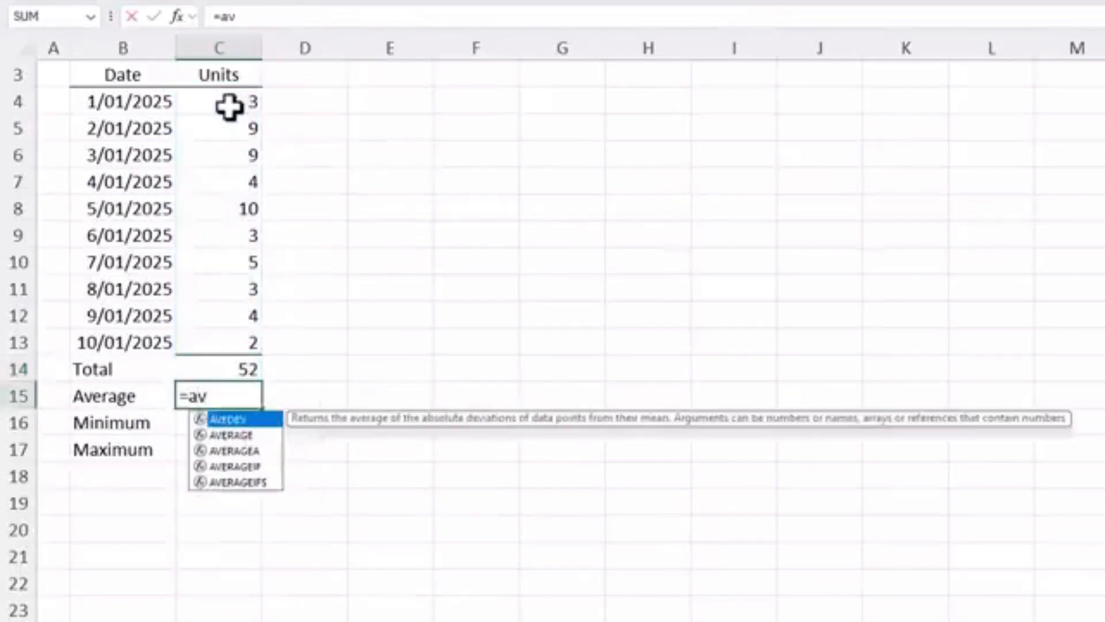
pyautogui.moveTo(234, 103); pyautogui.dragTo(230, 337)
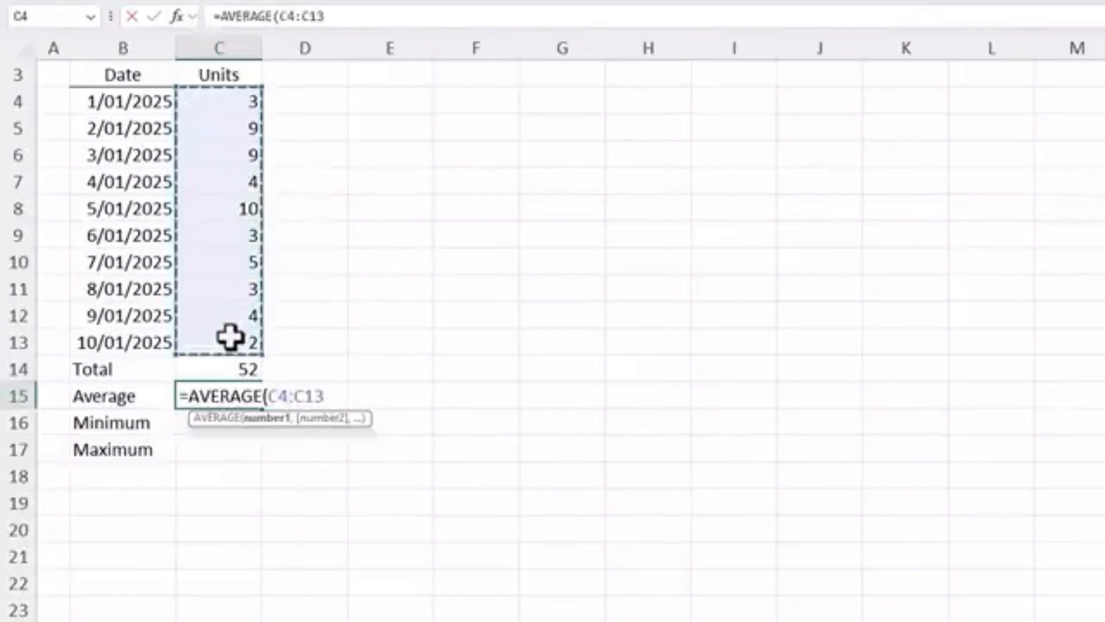
pyautogui.press('Return')
# Step: Find the smallest units value in C4:C13 with the MIN function in C16
pyautogui.press('Up')
pyautogui.press('Down')
pyautogui.write('=min(')
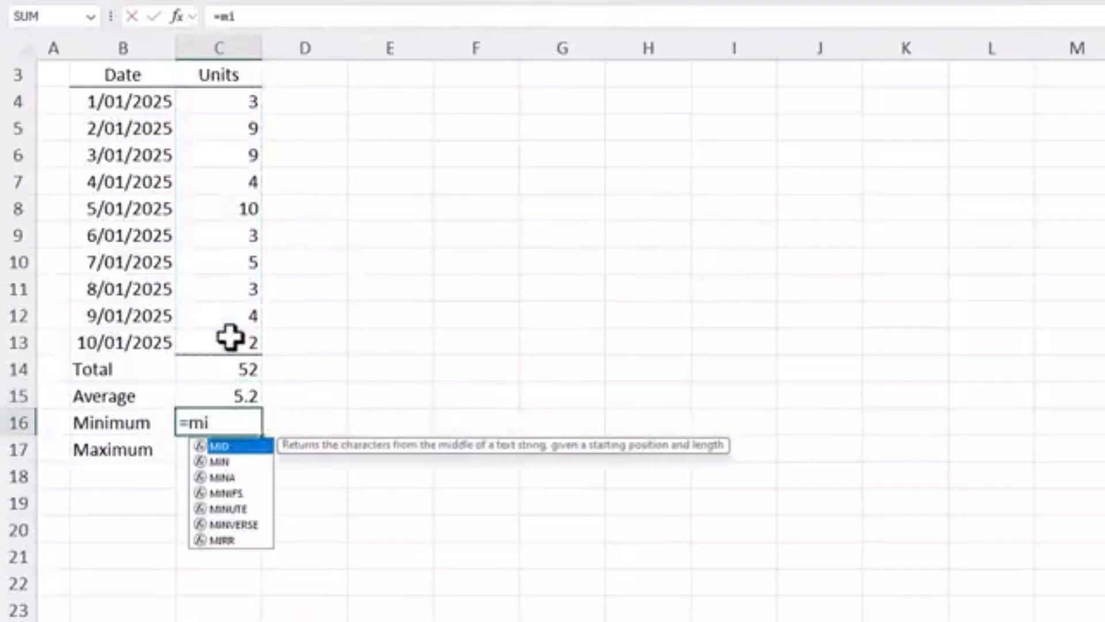
pyautogui.moveTo(234, 103); pyautogui.dragTo(233, 339)
pyautogui.press('Return')
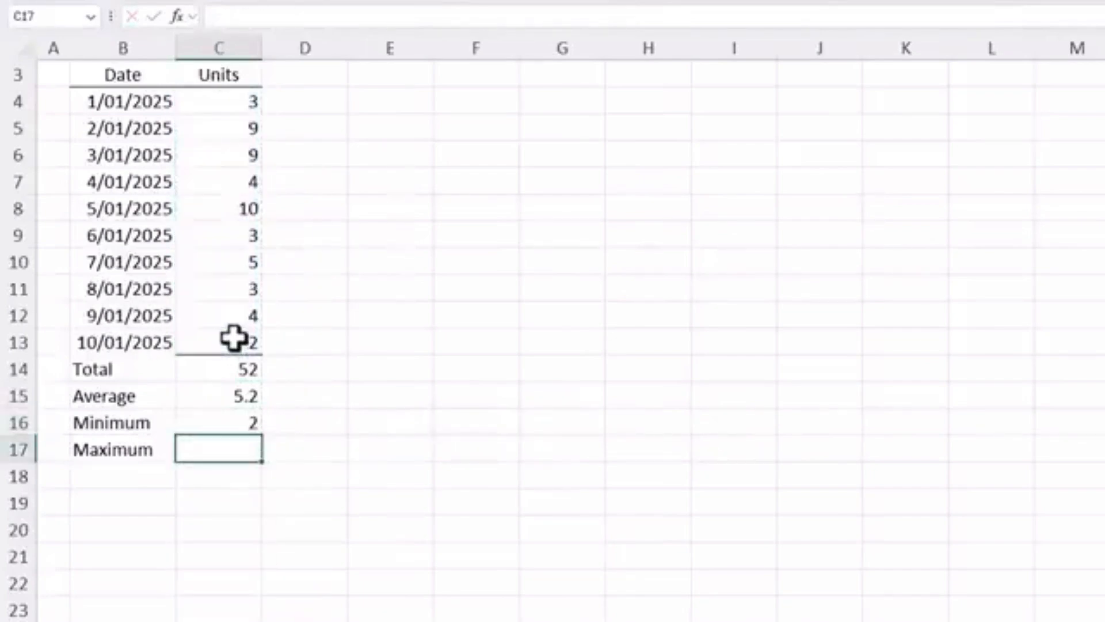
# Step: Find the largest units value in C4:C13 with the MAX function in C17
pyautogui.write('=max')
pyautogui.press('Tab')
pyautogui.moveTo(230, 102); pyautogui.dragTo(222, 334)
pyautogui.press('Return')
# Step: Fill the total formula from C14 across to D14 and compare the cell references in both cells
pyautogui.press('Up')
pyautogui.press('Up')
pyautogui.press('Up')
pyautogui.press('Up')
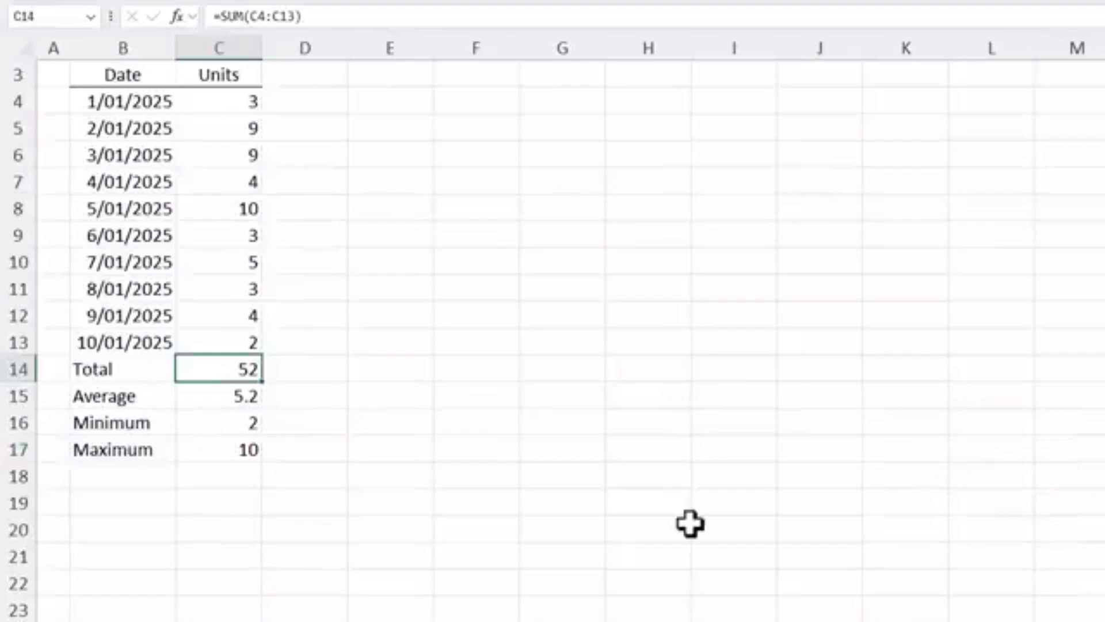
pyautogui.press('F2')
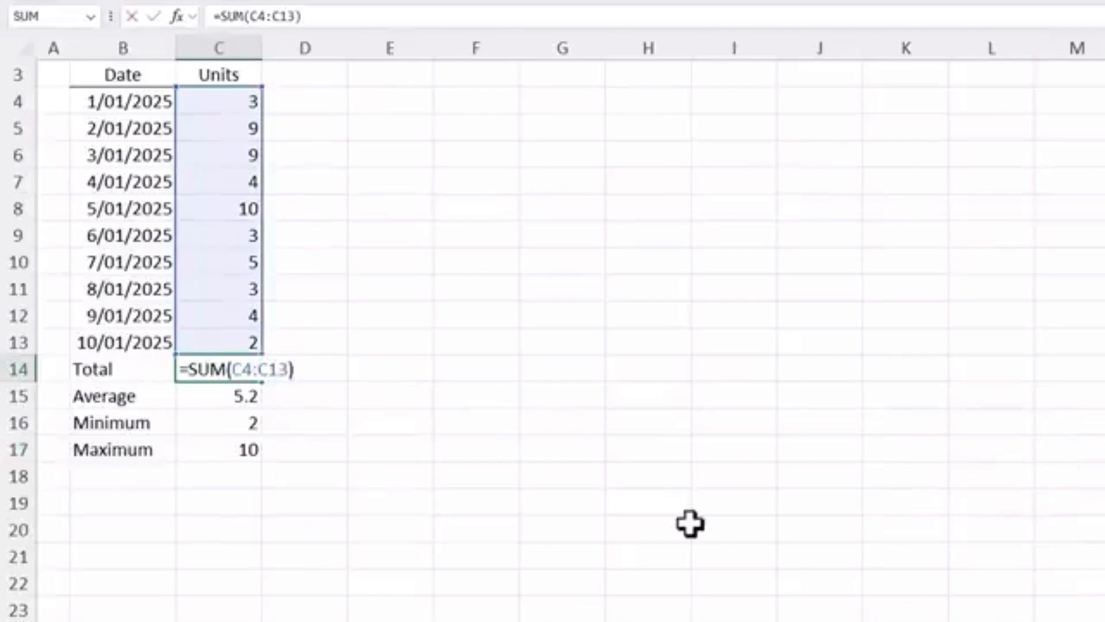
pyautogui.press('Escape')
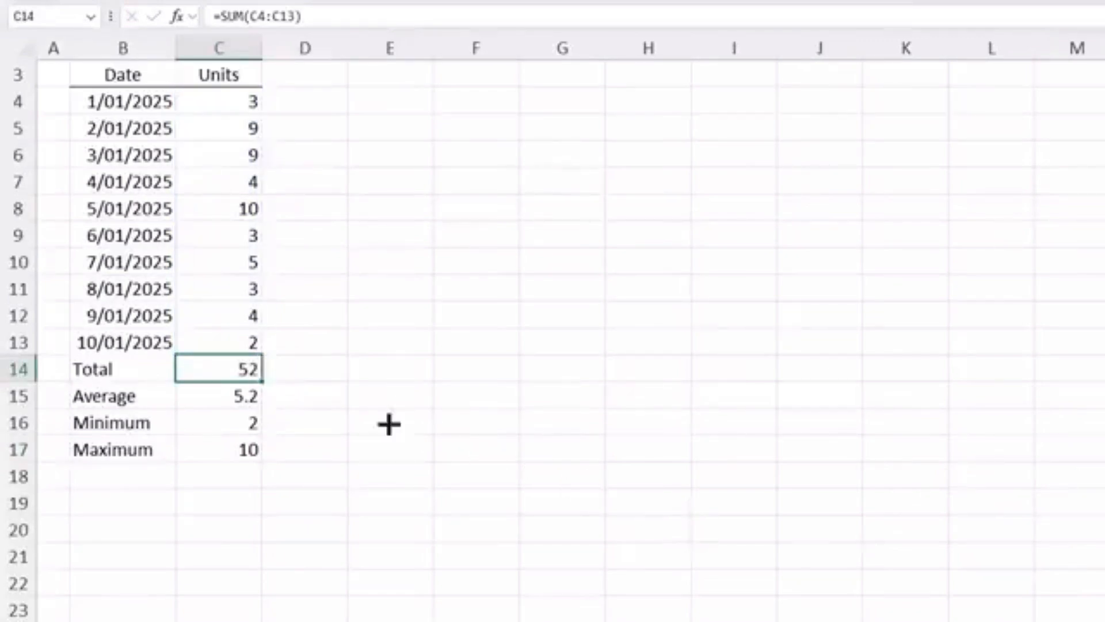
pyautogui.moveTo(264, 382); pyautogui.dragTo(317, 382)
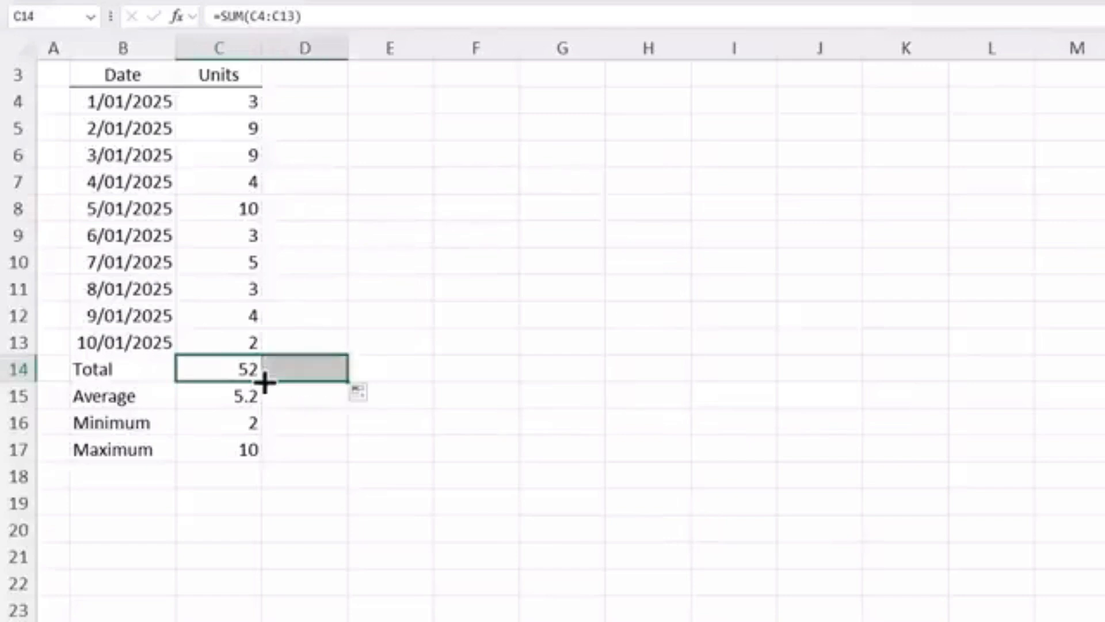
pyautogui.click(321, 370)
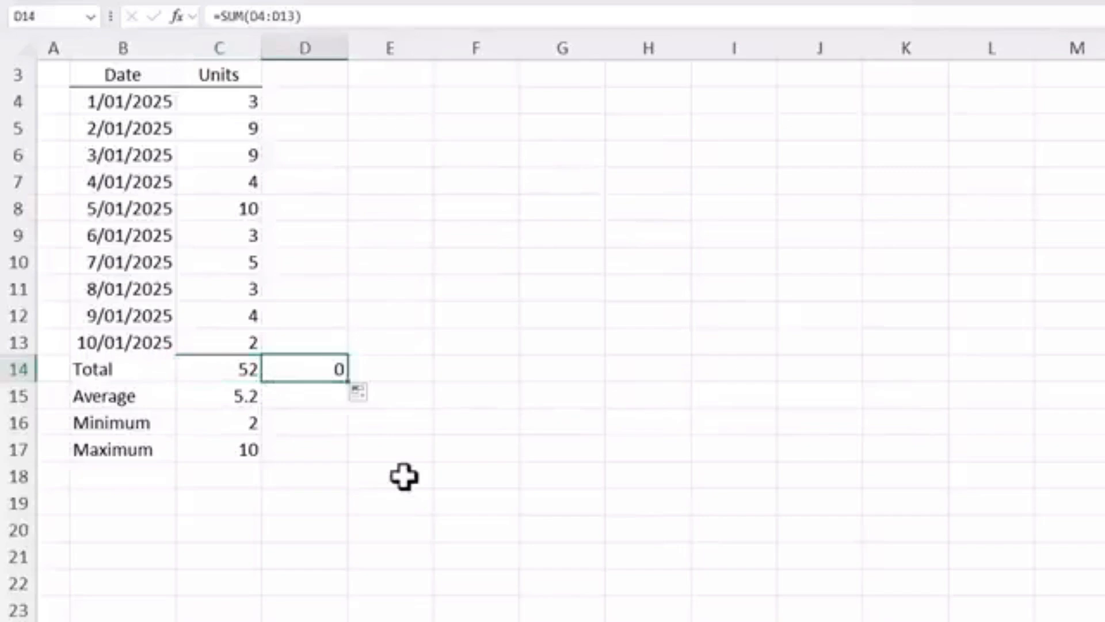
# Step: Lock the range in the C14 total with absolute references, making the formula =SUM($C$4:$C$13)
pyautogui.press('F2')
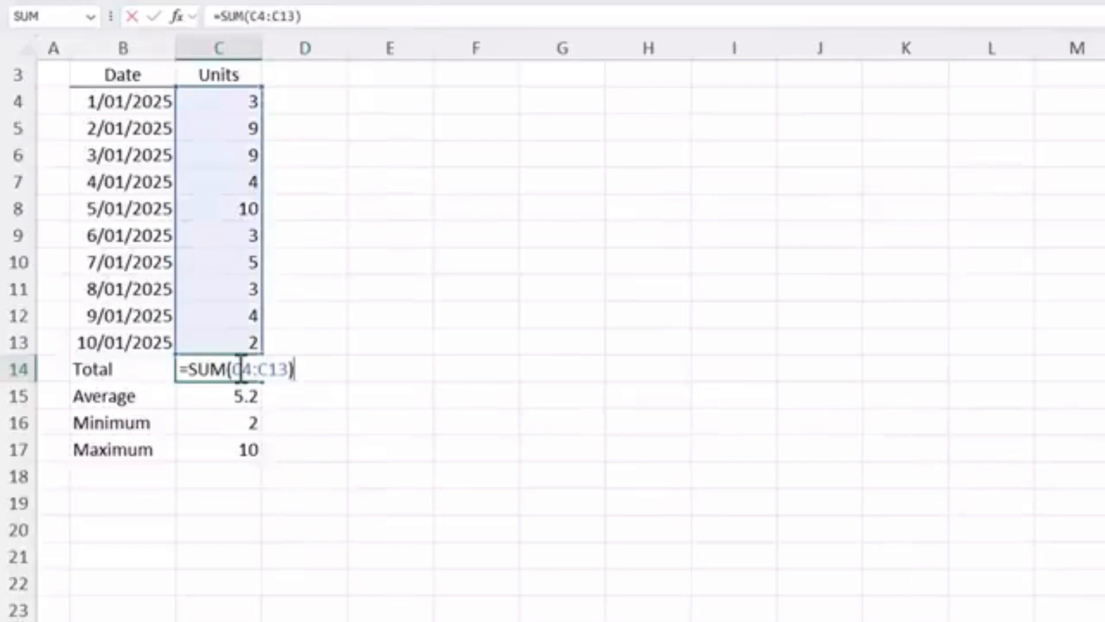
pyautogui.click(233, 369)
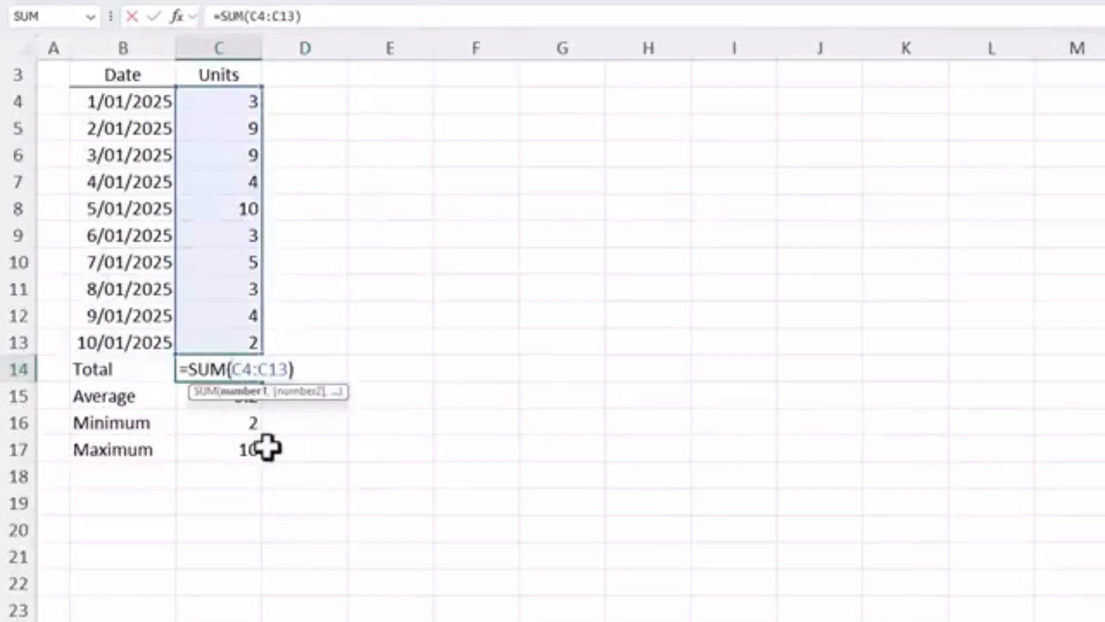
pyautogui.write('$')
pyautogui.press('Right')
pyautogui.write('$')
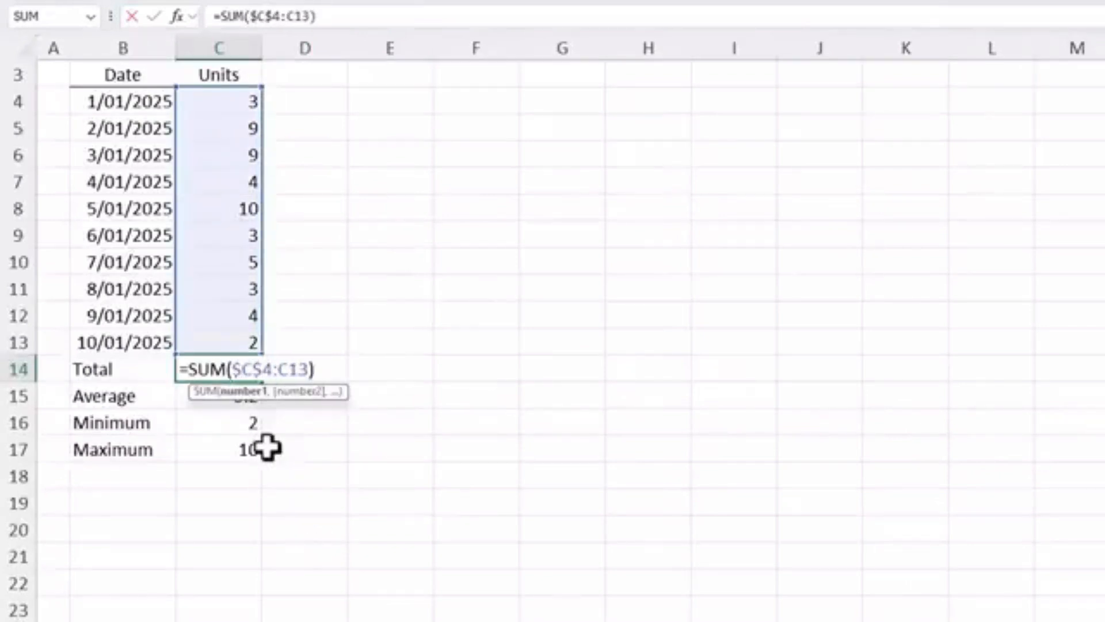
pyautogui.press('Right')
pyautogui.press('Right')
pyautogui.write('$')
pyautogui.press('Right')
pyautogui.write('$')
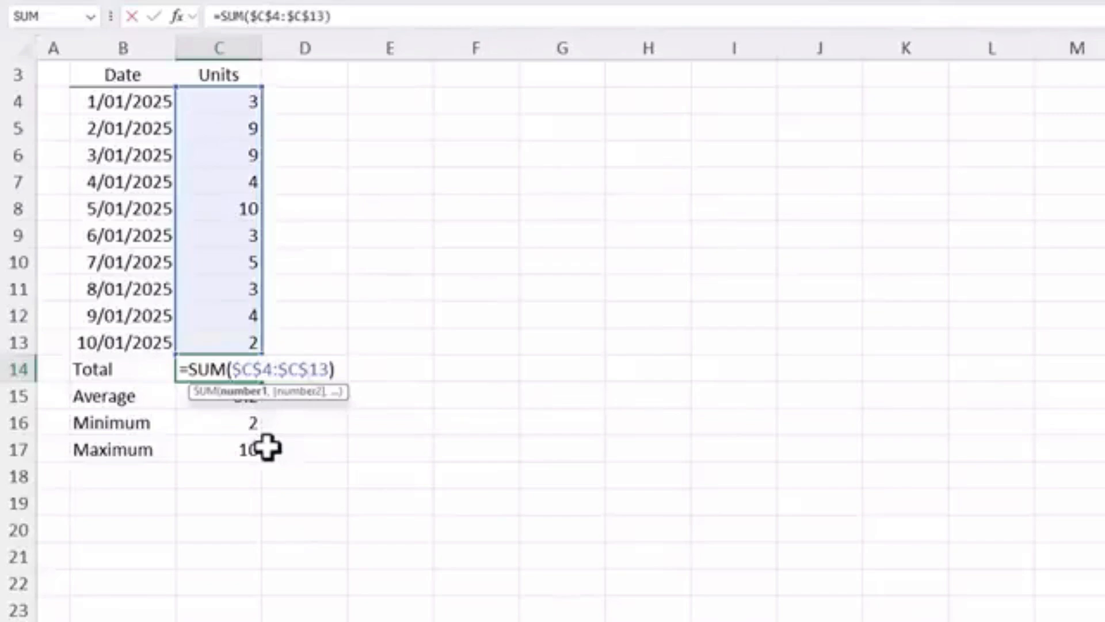
pyautogui.press('Return')
# Step: Fill the locked total formula from C14 into D14 and check which cells it refers to
pyautogui.press('Up')
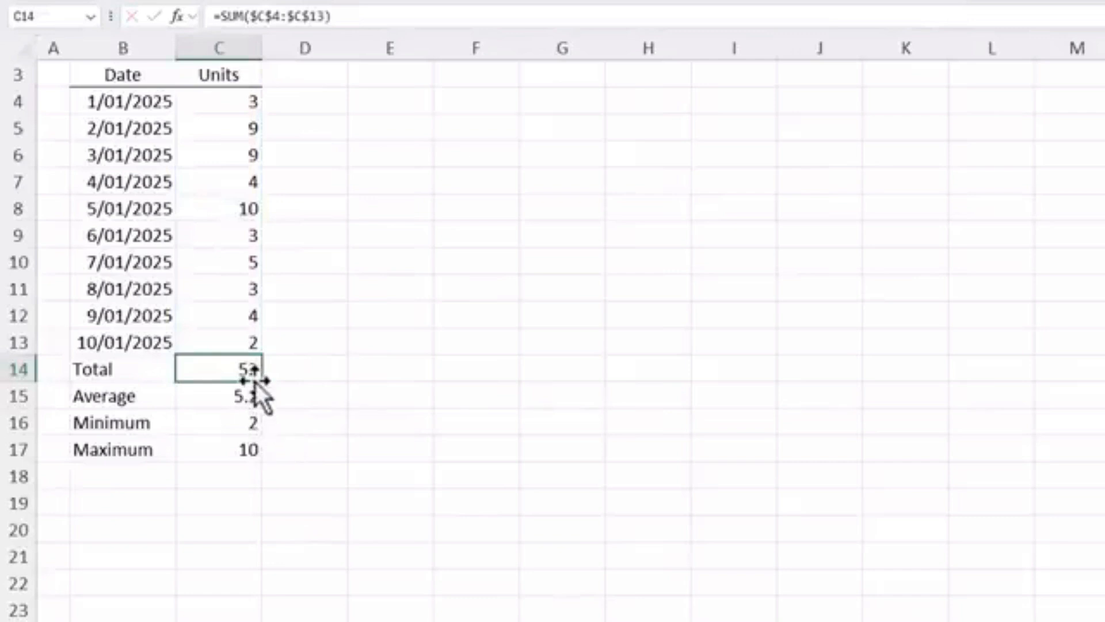
pyautogui.moveTo(264, 382); pyautogui.dragTo(304, 373)
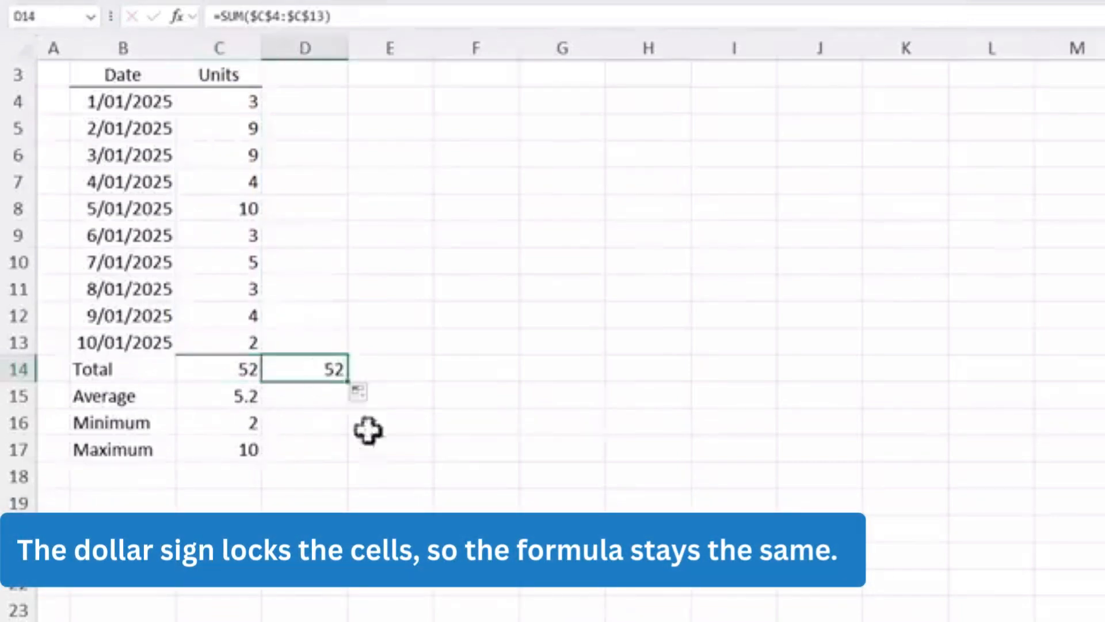
pyautogui.press('F2')
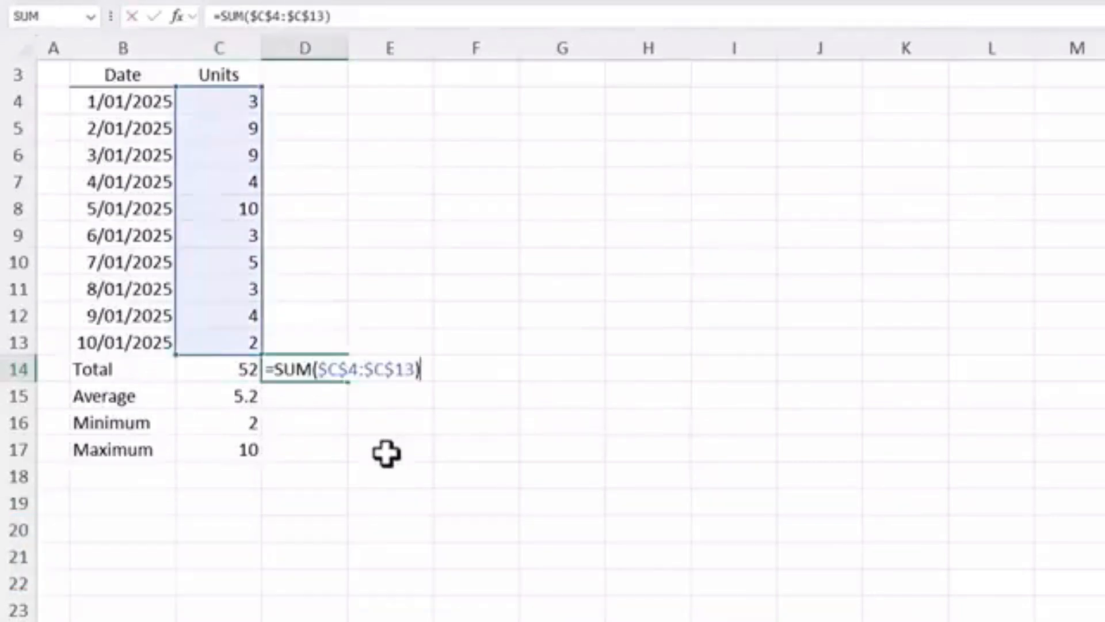
pyautogui.press('Escape')
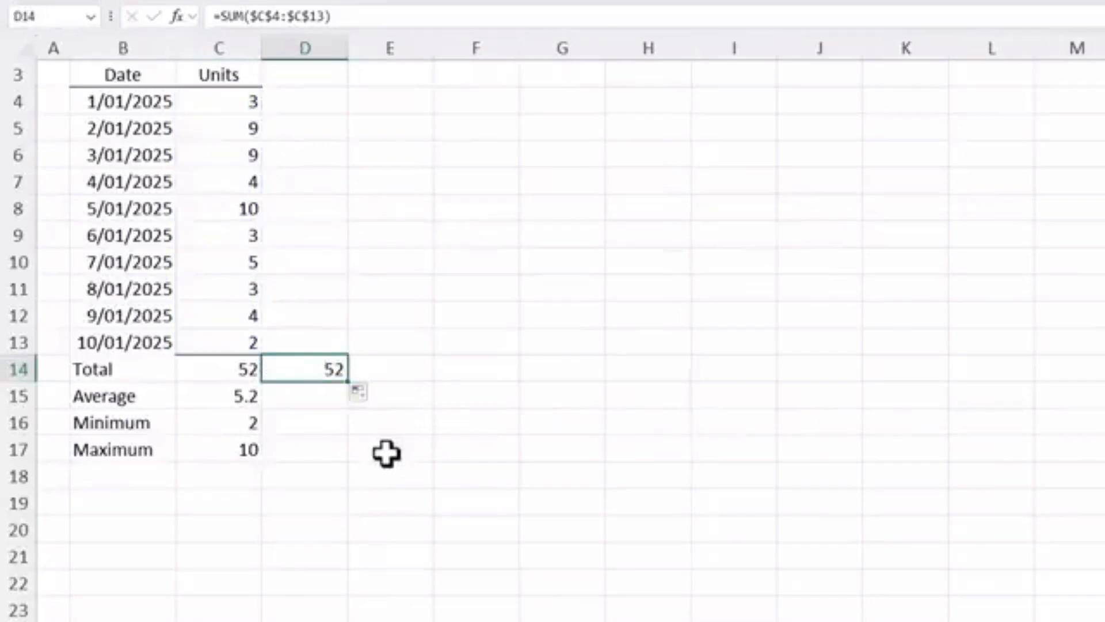
# Step: Copy the locked total formula from D14 to F6 and check its cell references there
pyautogui.hotkey('ctrl', 'c')
pyautogui.click(509, 155)
pyautogui.hotkey('ctrl', 'v')
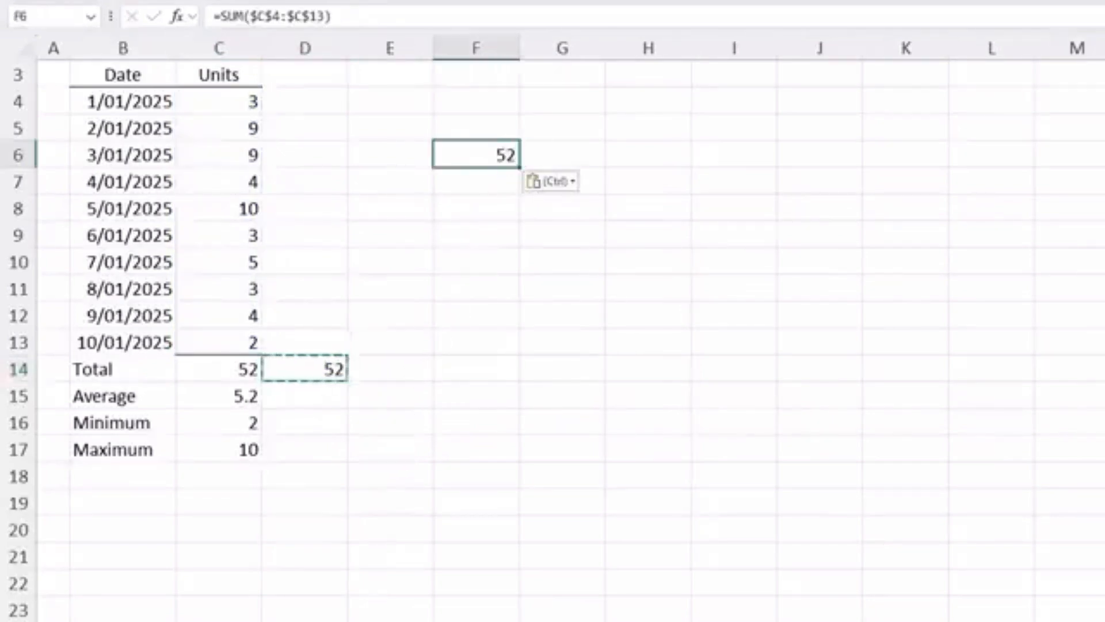
pyautogui.press('Escape')
pyautogui.press('F2')
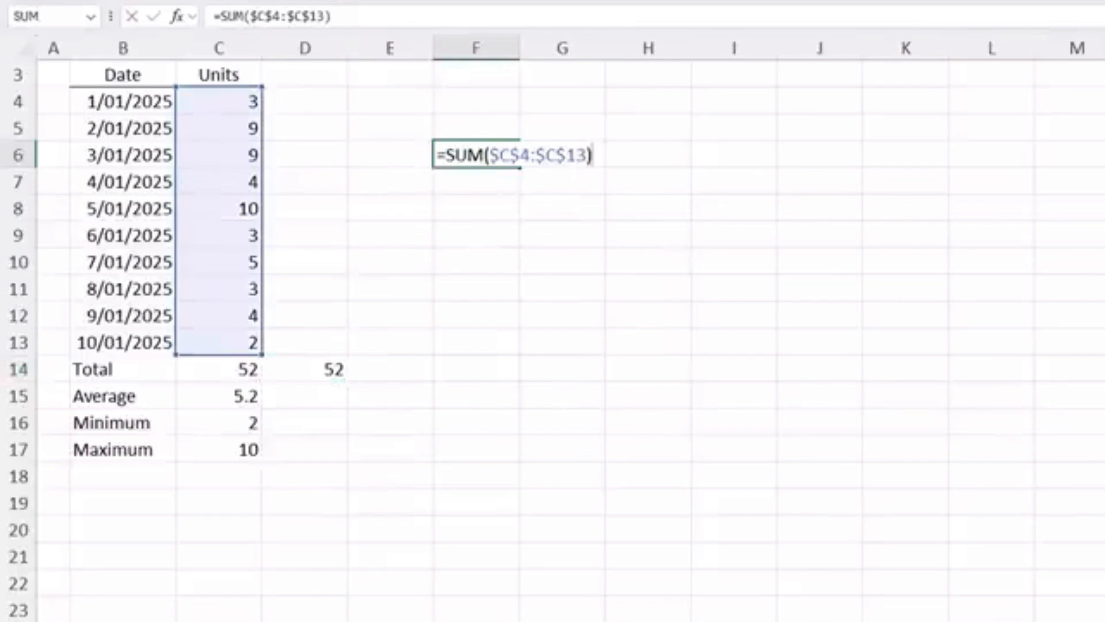
pyautogui.press('Escape')
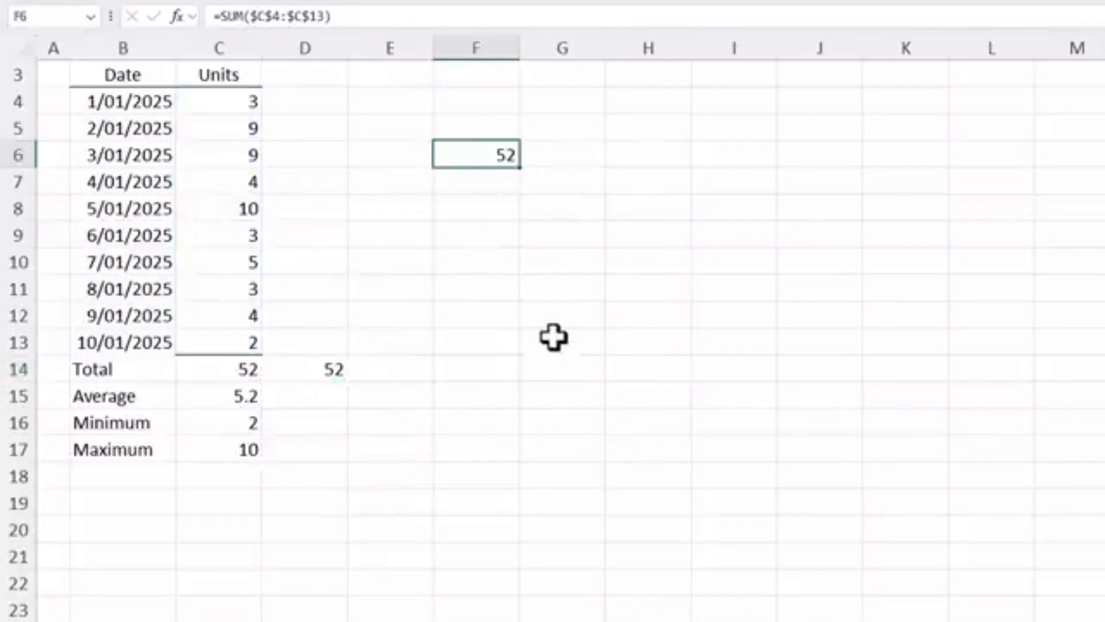